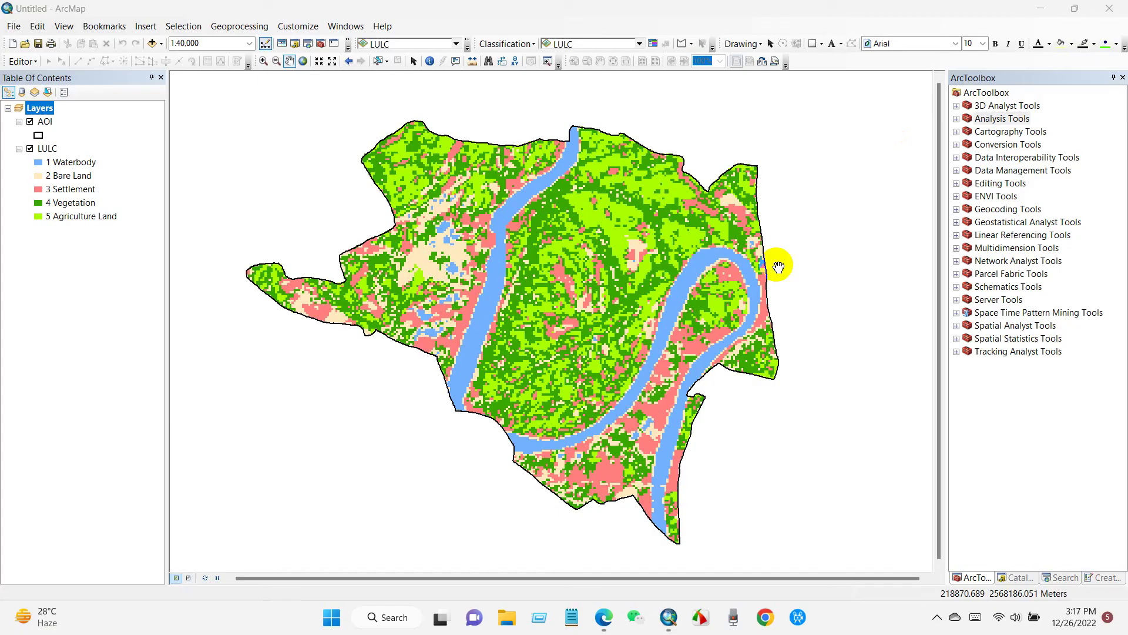
Expand Spatial Analyst Tools > Segmentation and Classification in ArcToolbox.
{"action": "left_click_drag", "start_coordinate": [602, 301], "coordinate": [599, 295]}
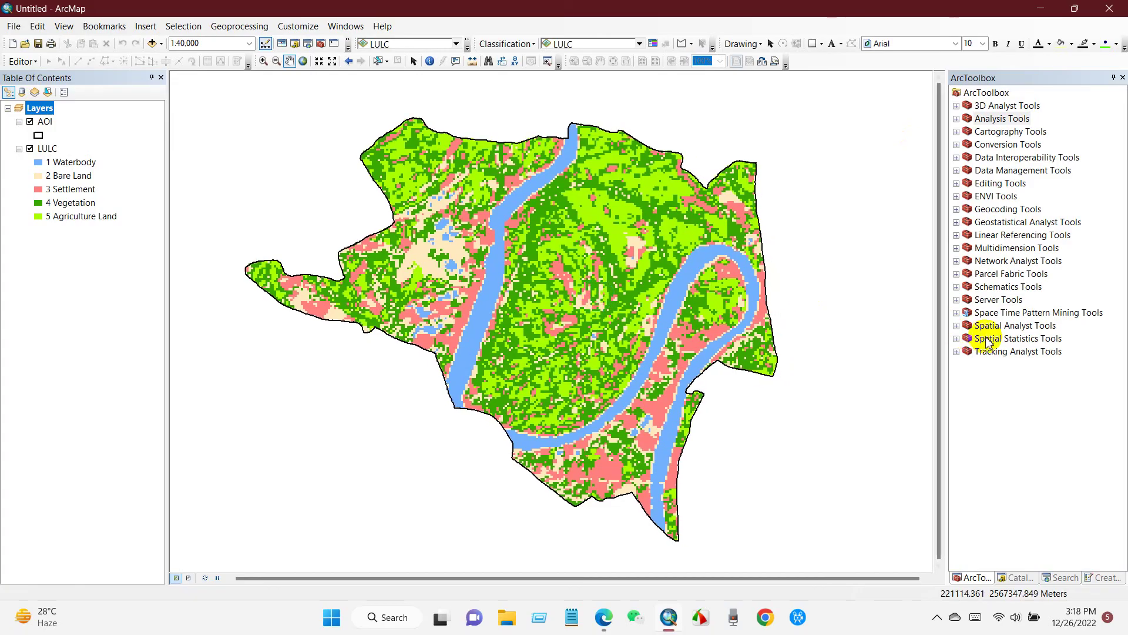
{"action": "left_click", "coordinate": [956, 327]}
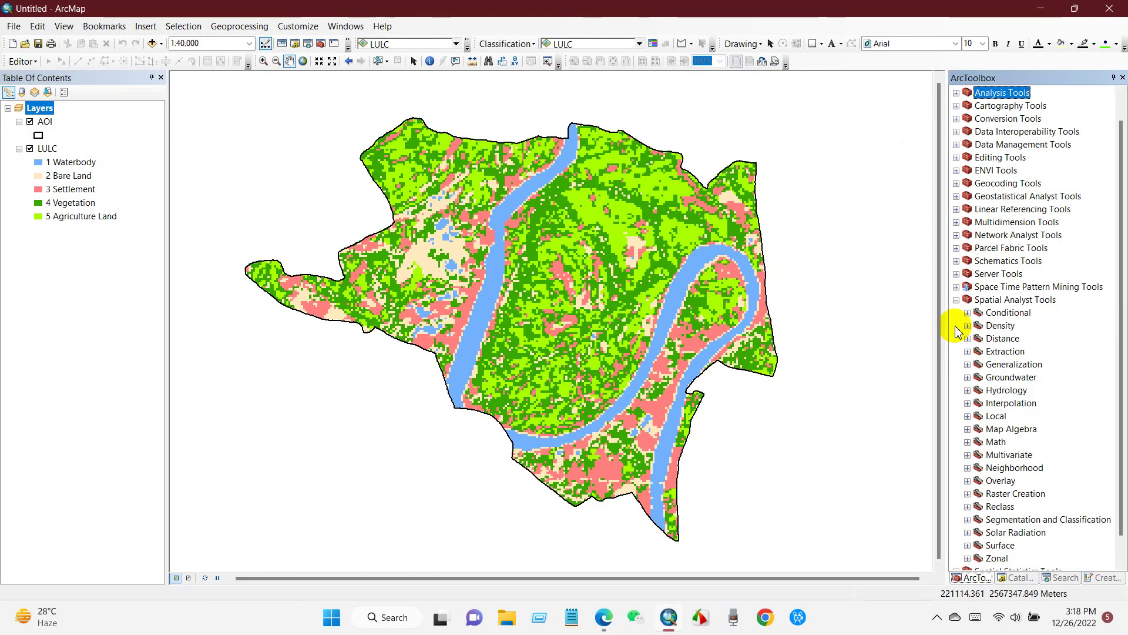
{"action": "scroll", "coordinate": [994, 312], "scroll_direction": "down", "scroll_amount": 1}
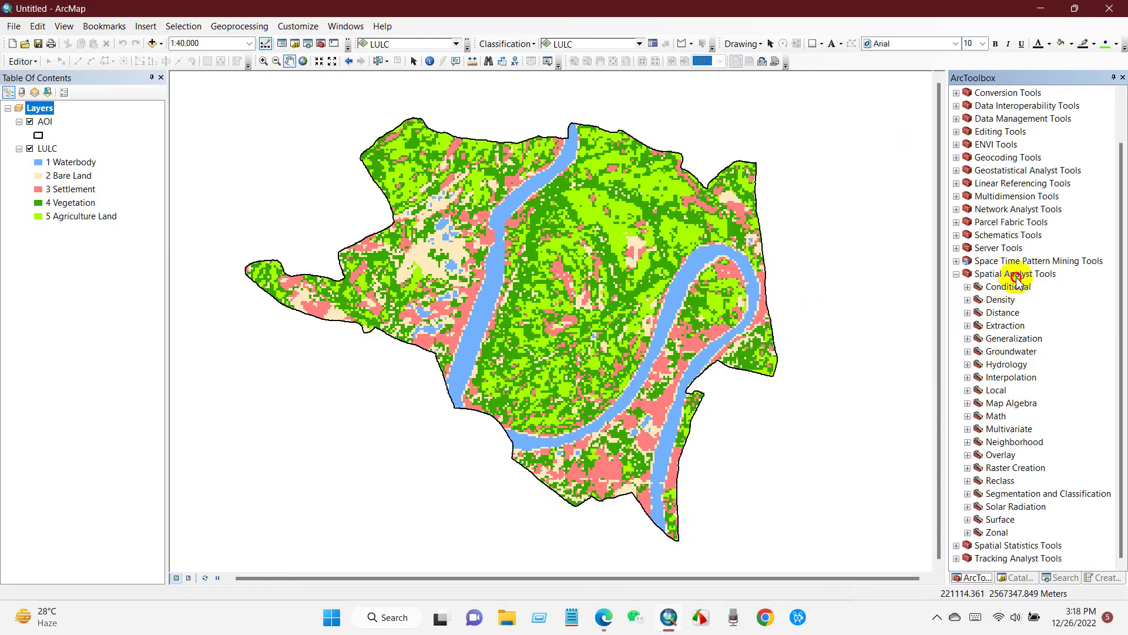
{"action": "left_click", "coordinate": [1016, 276]}
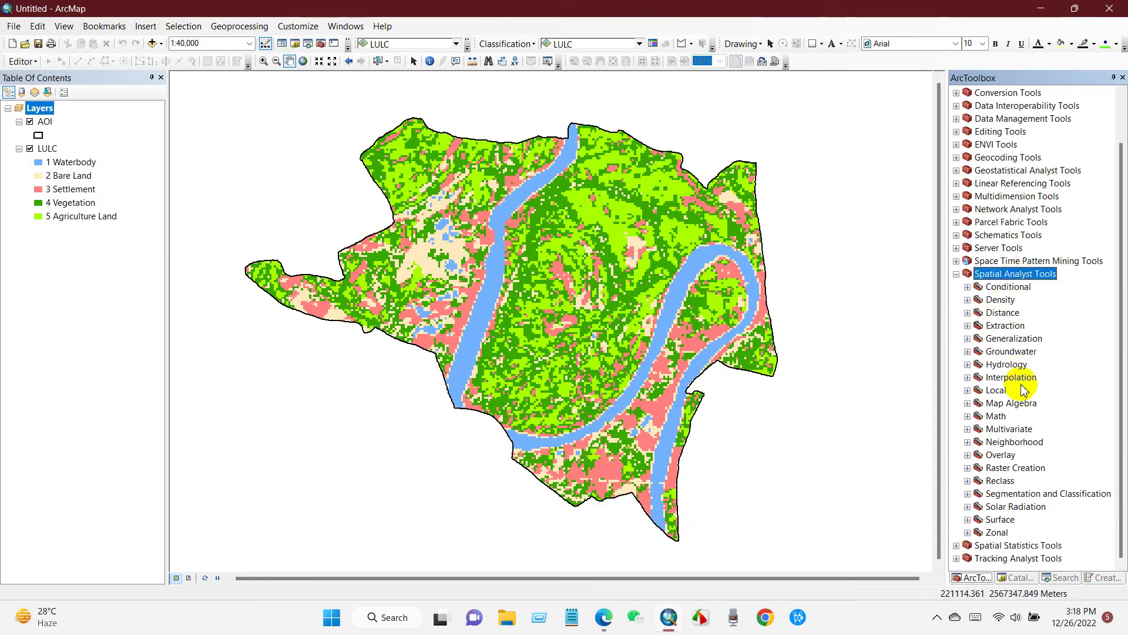
{"action": "left_click", "coordinate": [1033, 494]}
{"action": "left_click", "coordinate": [968, 494]}
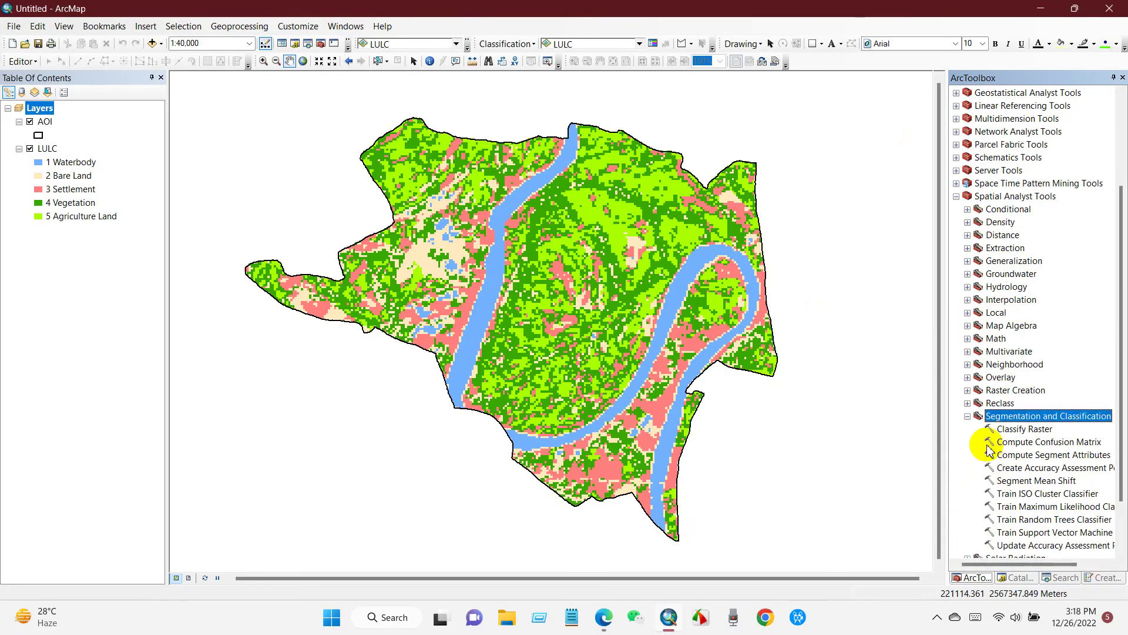
Widen the toolbox panel and open Create Accuracy Assessment Points.
{"action": "scroll", "coordinate": [979, 447], "scroll_direction": "down", "scroll_amount": 2}
{"action": "left_click_drag", "start_coordinate": [950, 417], "coordinate": [878, 413]}
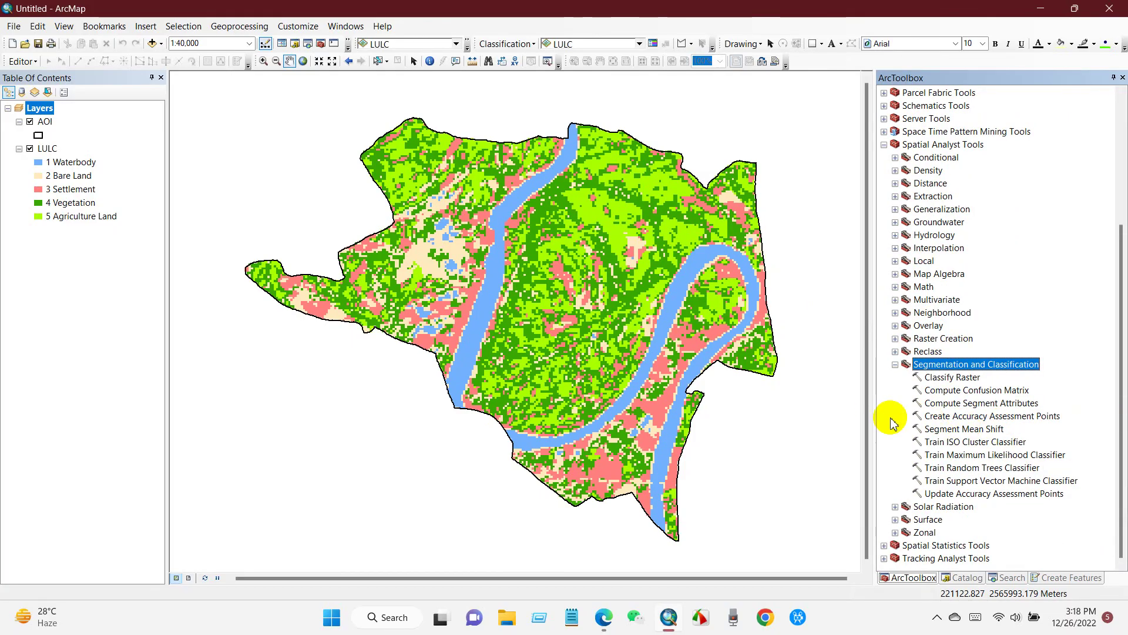
{"action": "left_click", "coordinate": [1002, 419]}
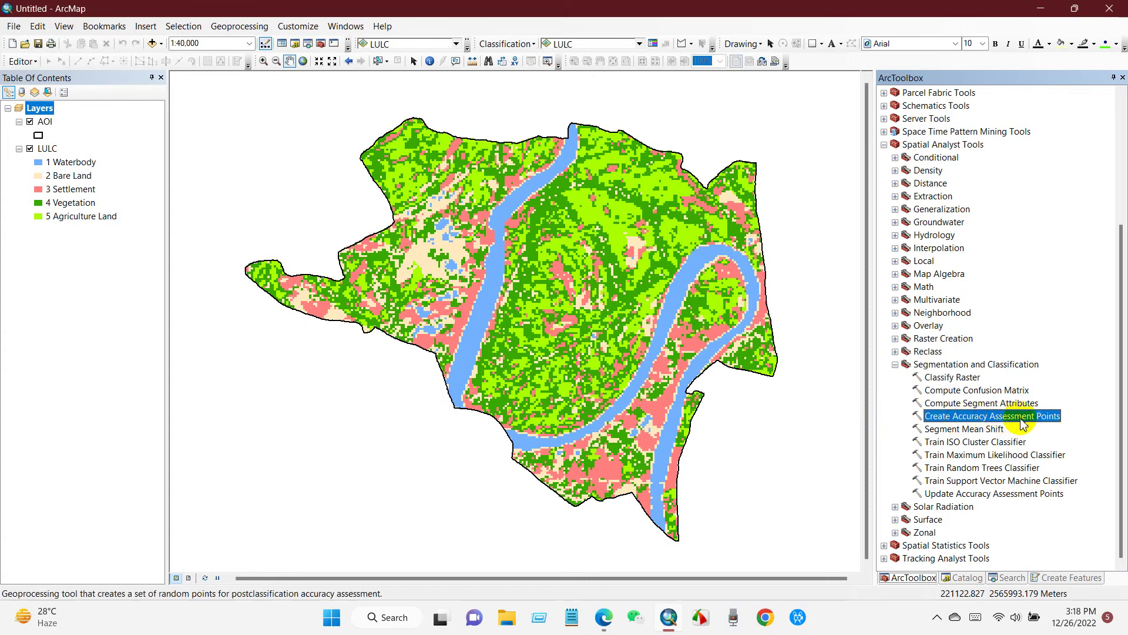
{"action": "double_click", "coordinate": [1022, 417]}
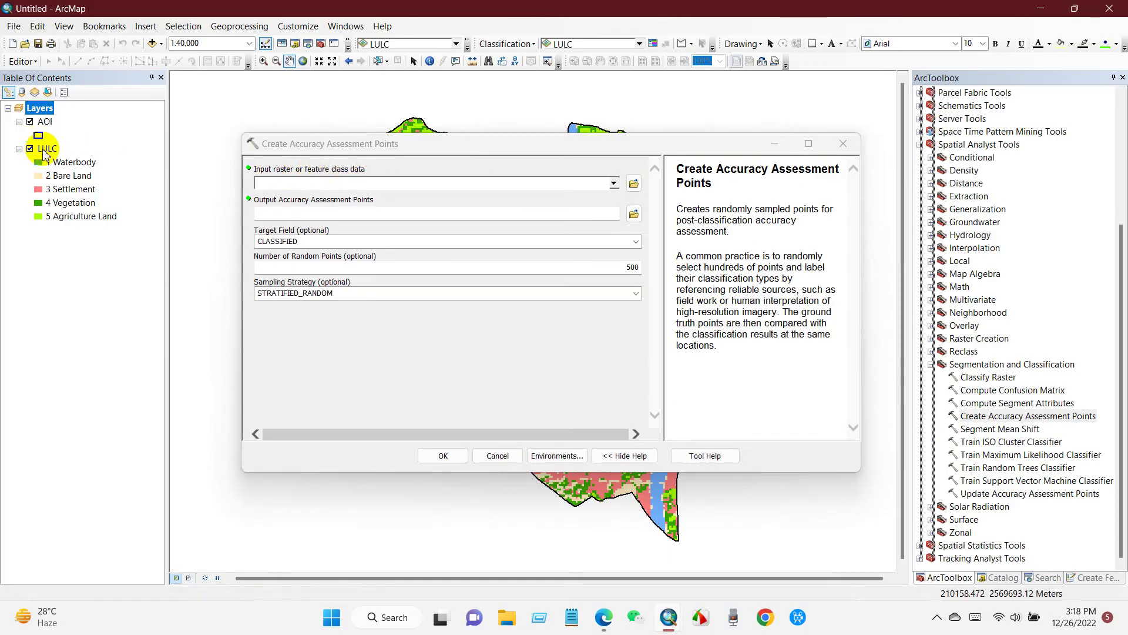
Use LULC as the input raster and save the output as 'accuracy points' in Validation.
{"action": "left_click_drag", "start_coordinate": [47, 150], "coordinate": [314, 187]}
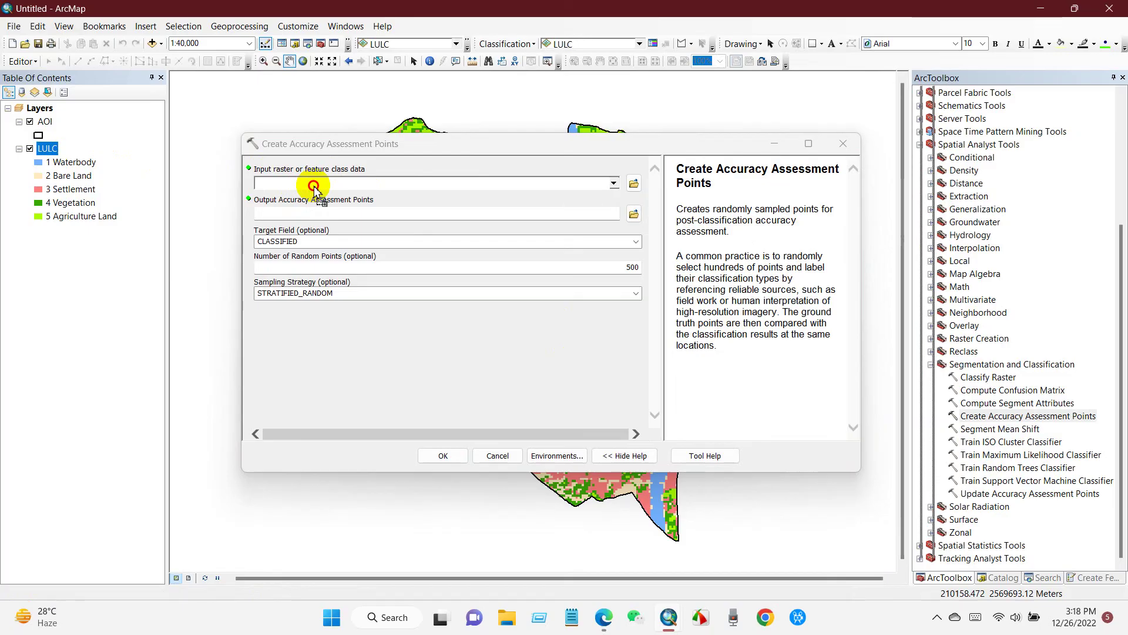
{"action": "left_click", "coordinate": [615, 185]}
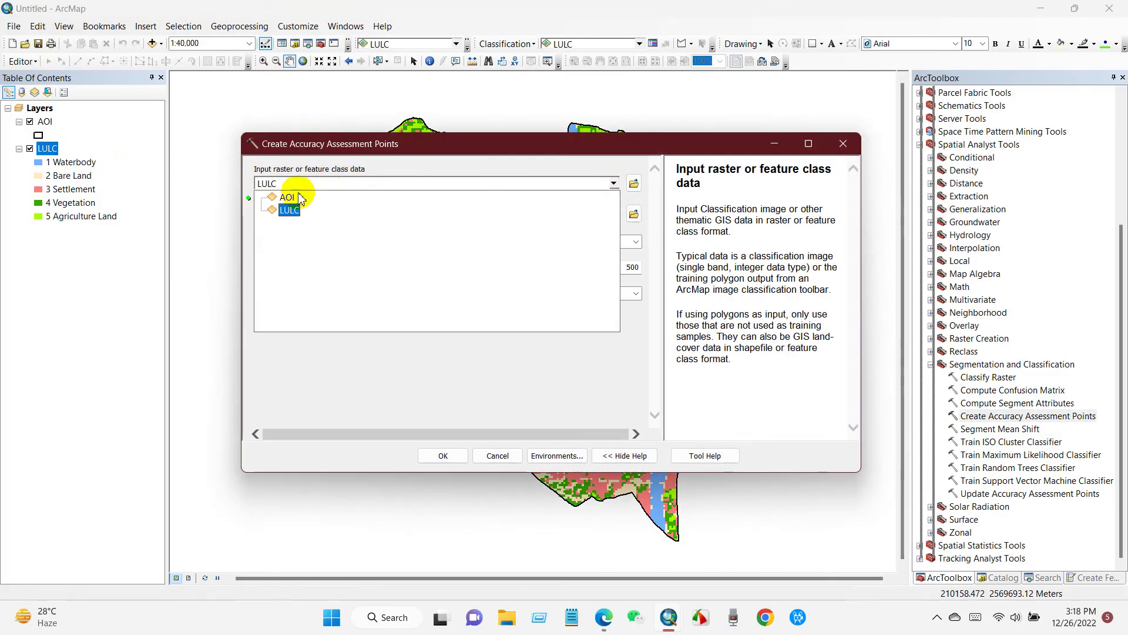
{"action": "left_click", "coordinate": [284, 211]}
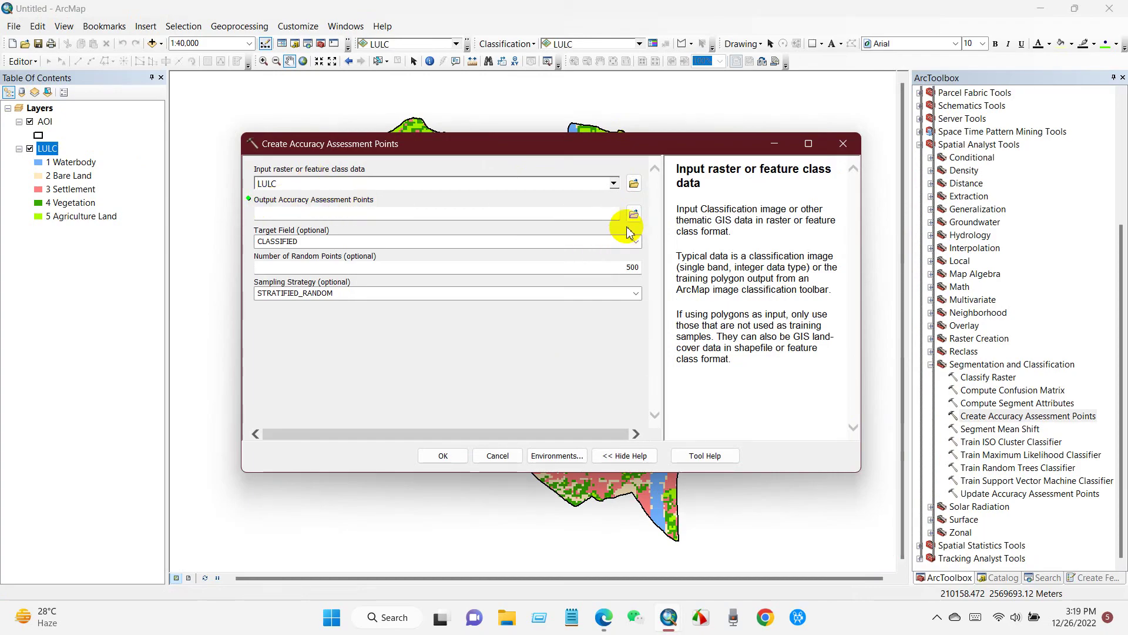
{"action": "left_click", "coordinate": [283, 207]}
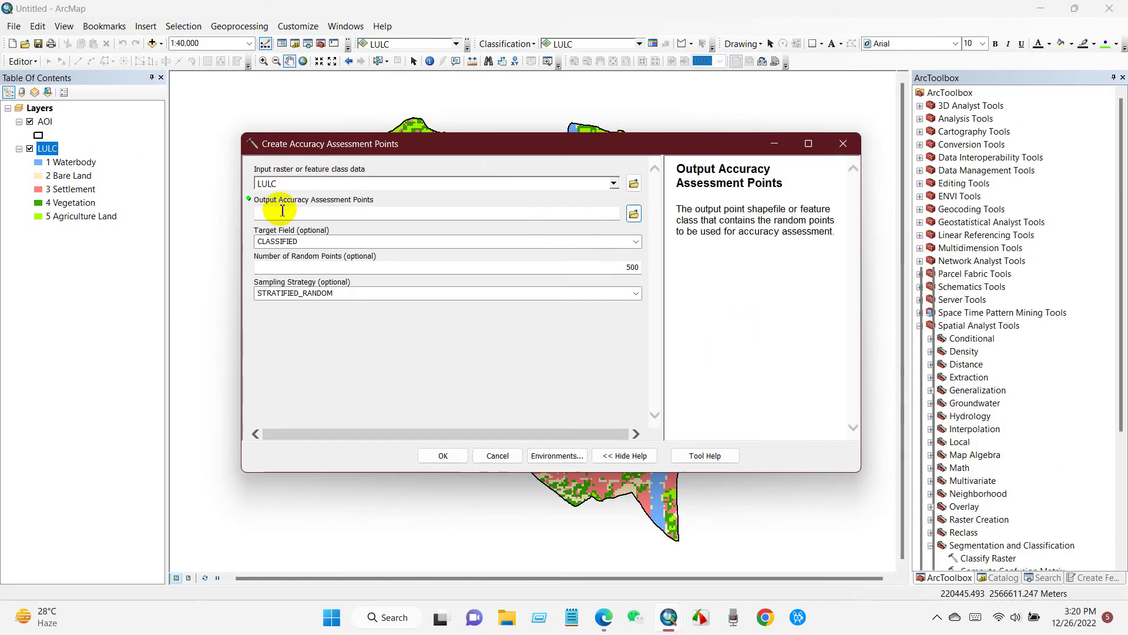
{"action": "left_click", "coordinate": [634, 214]}
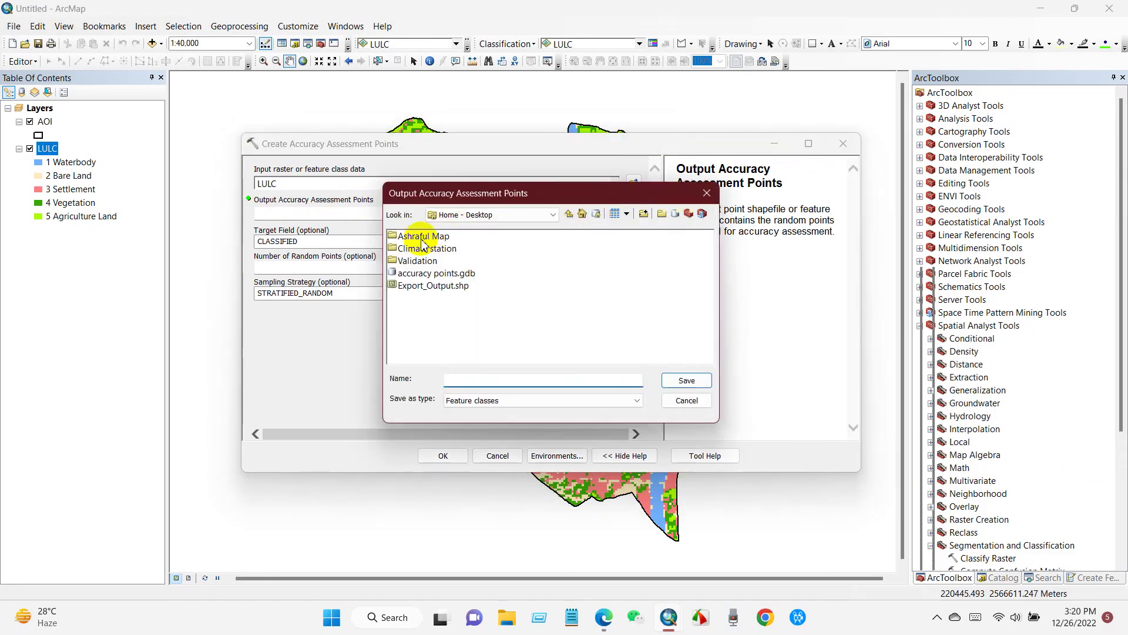
{"action": "double_click", "coordinate": [408, 262]}
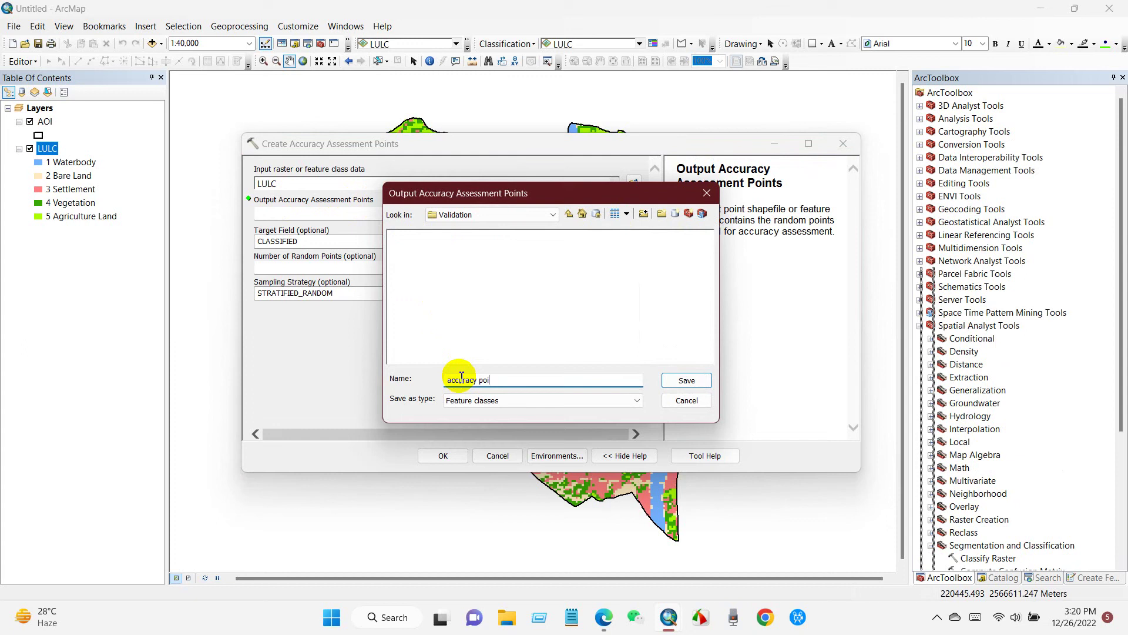
{"action": "left_click", "coordinate": [683, 381]}
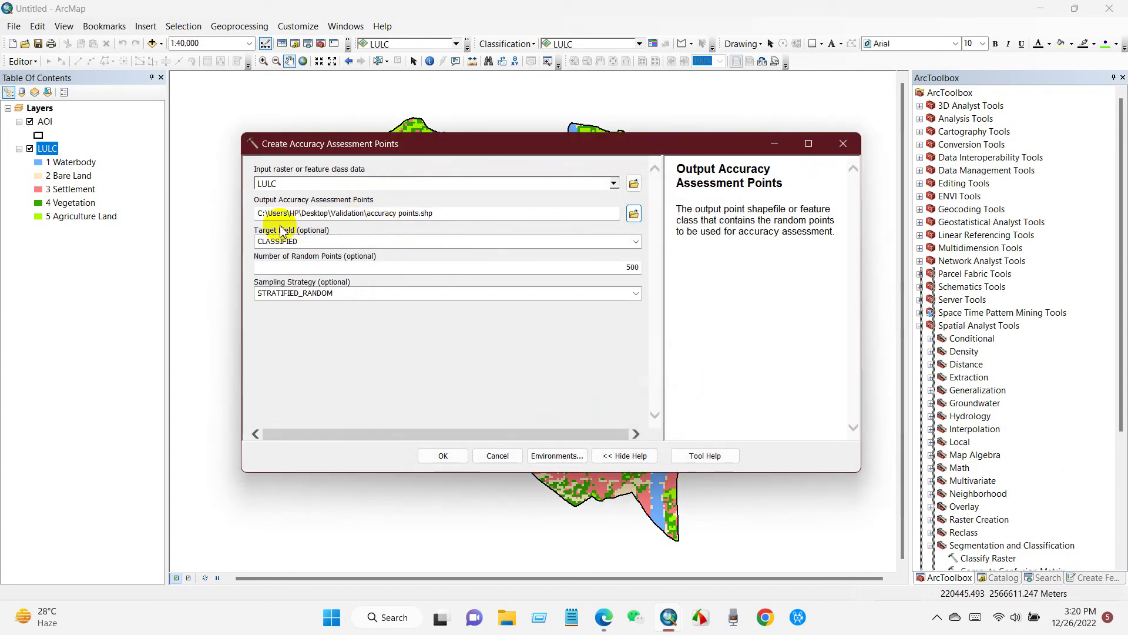
Keep CLASSIFIED as the target field and change the random points from 500 to 100.
{"action": "left_click", "coordinate": [307, 244]}
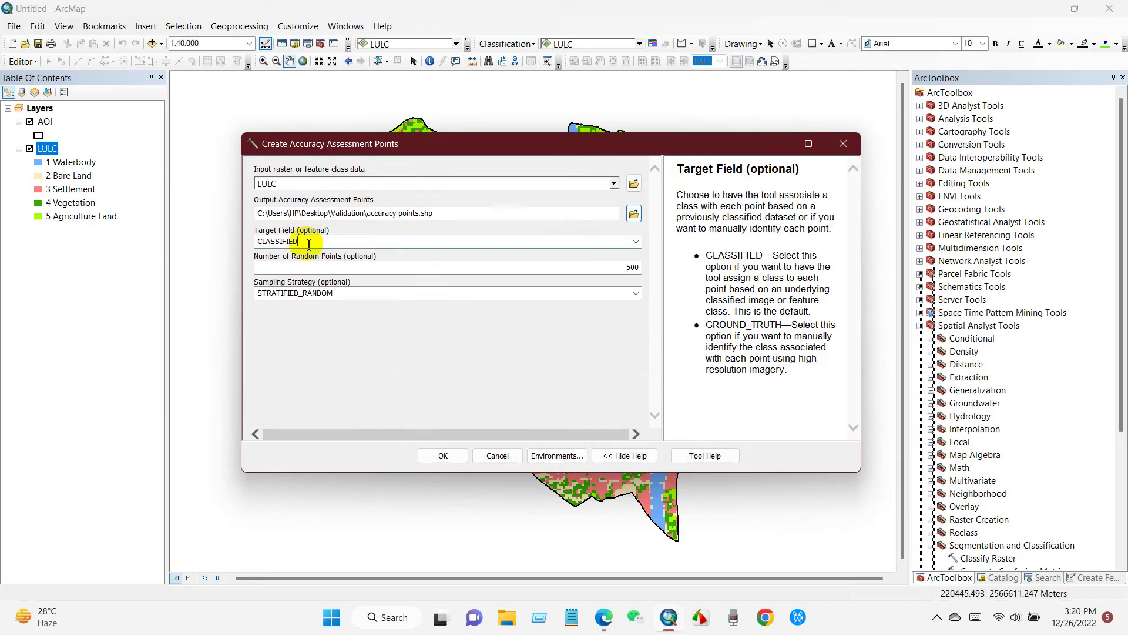
{"action": "left_click", "coordinate": [637, 244]}
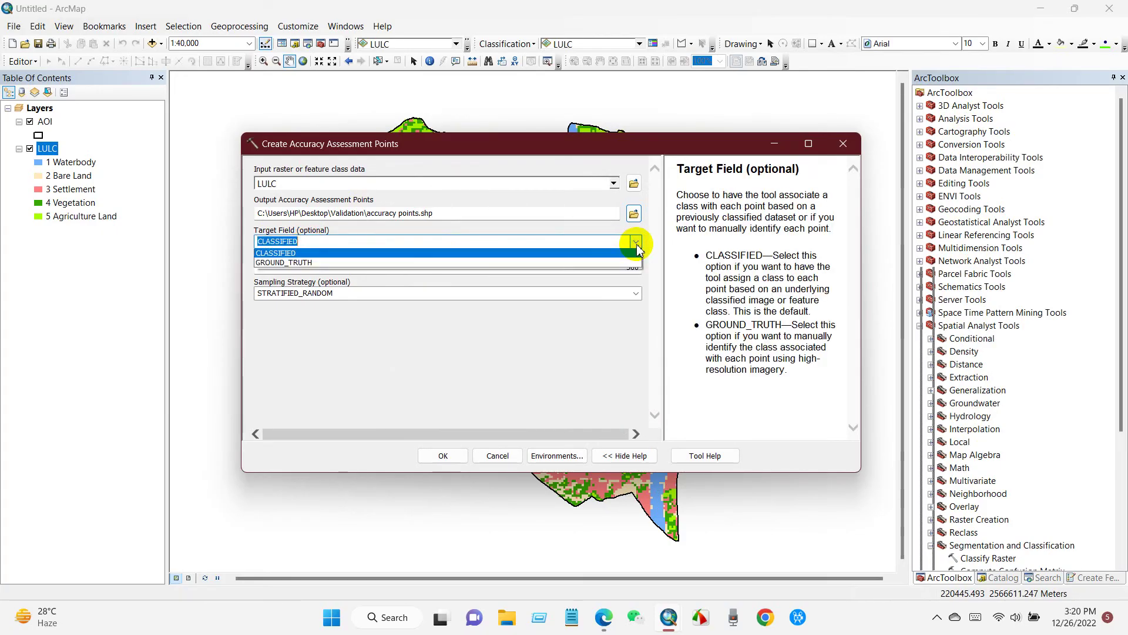
{"action": "left_click", "coordinate": [290, 254]}
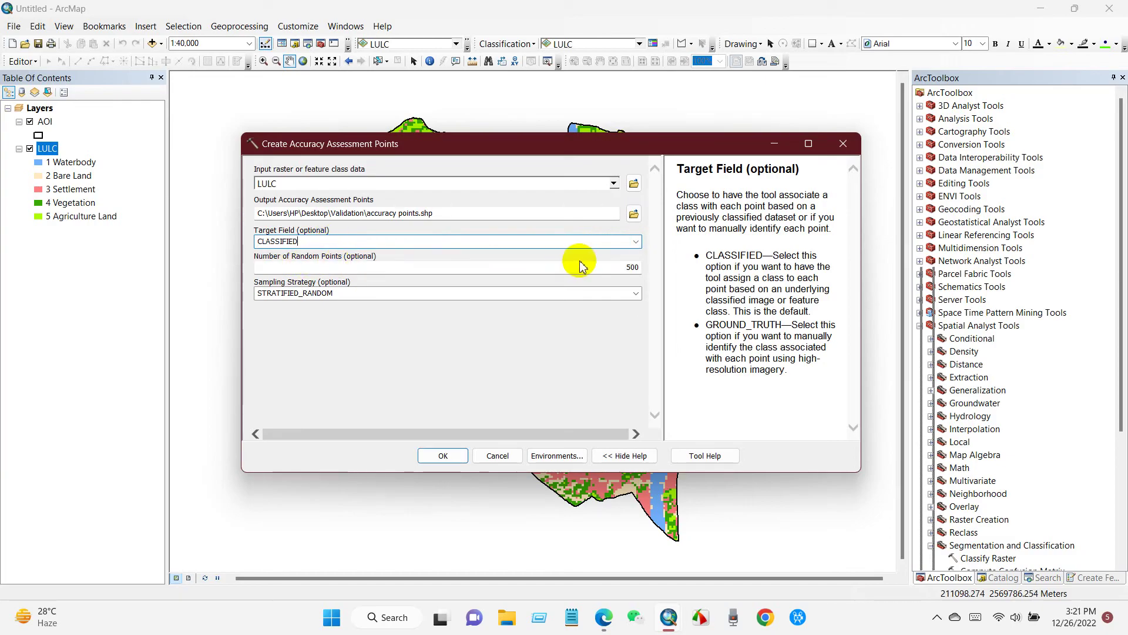
{"action": "left_click", "coordinate": [615, 266]}
{"action": "double_click", "coordinate": [633, 266]}
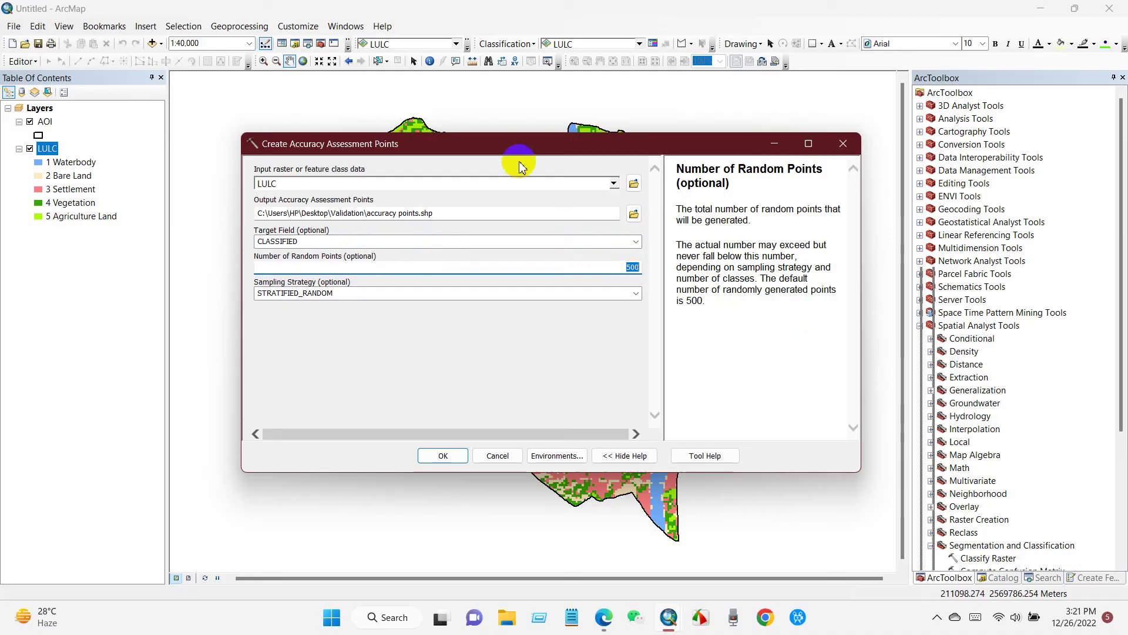
{"action": "left_click_drag", "start_coordinate": [529, 149], "coordinate": [558, 146]}
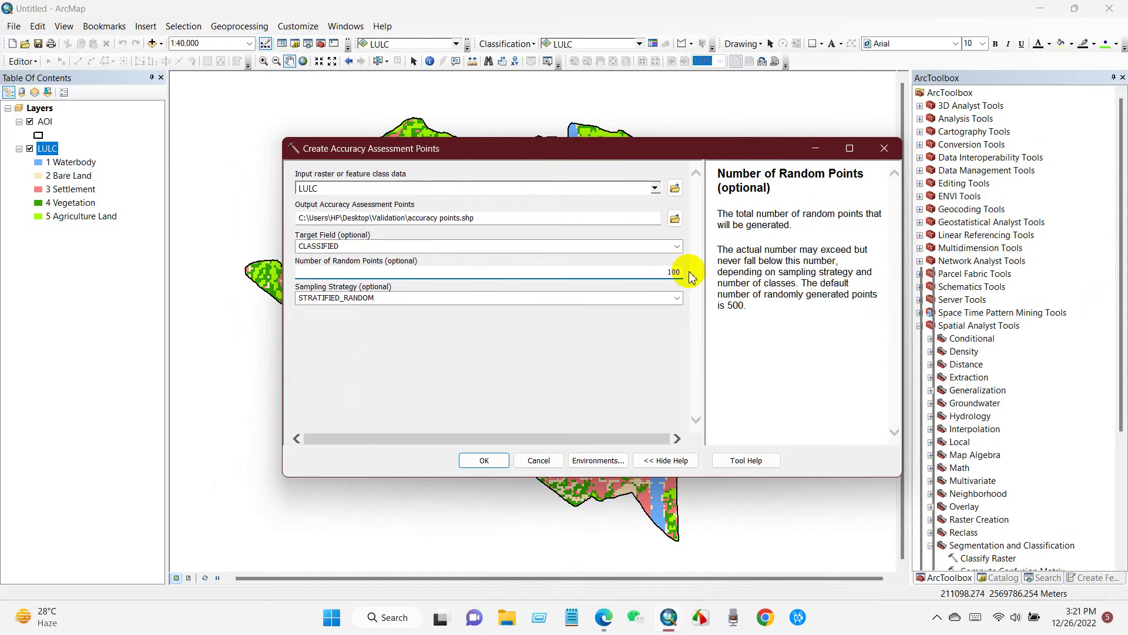
Set the sampling strategy to RANDOM and run the tool.
{"action": "left_click", "coordinate": [386, 302]}
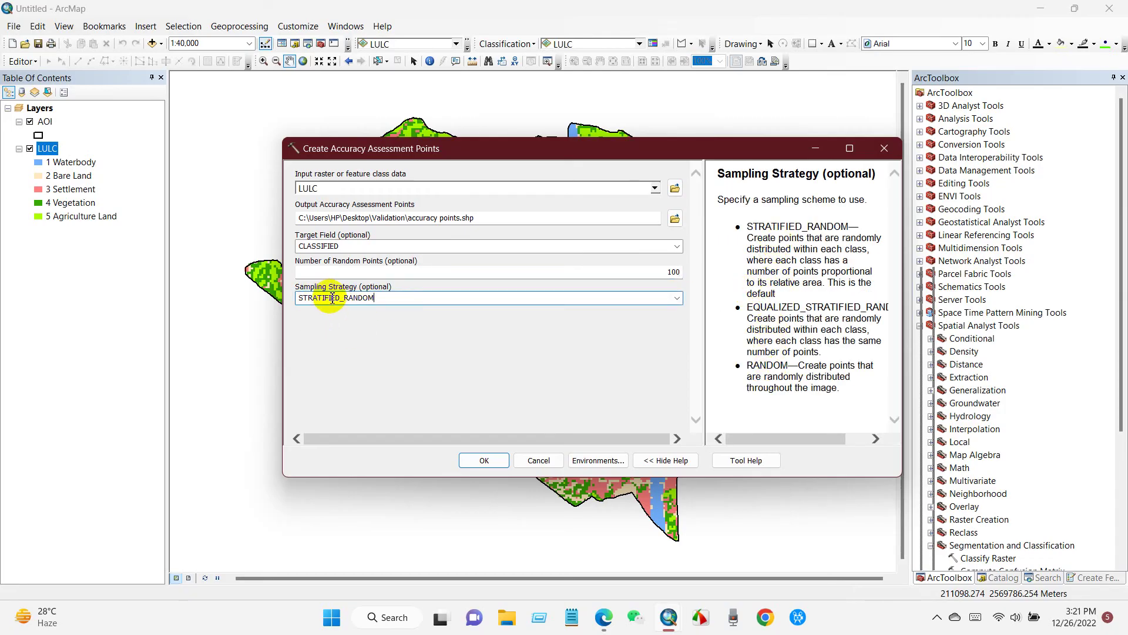
{"action": "left_click", "coordinate": [676, 298]}
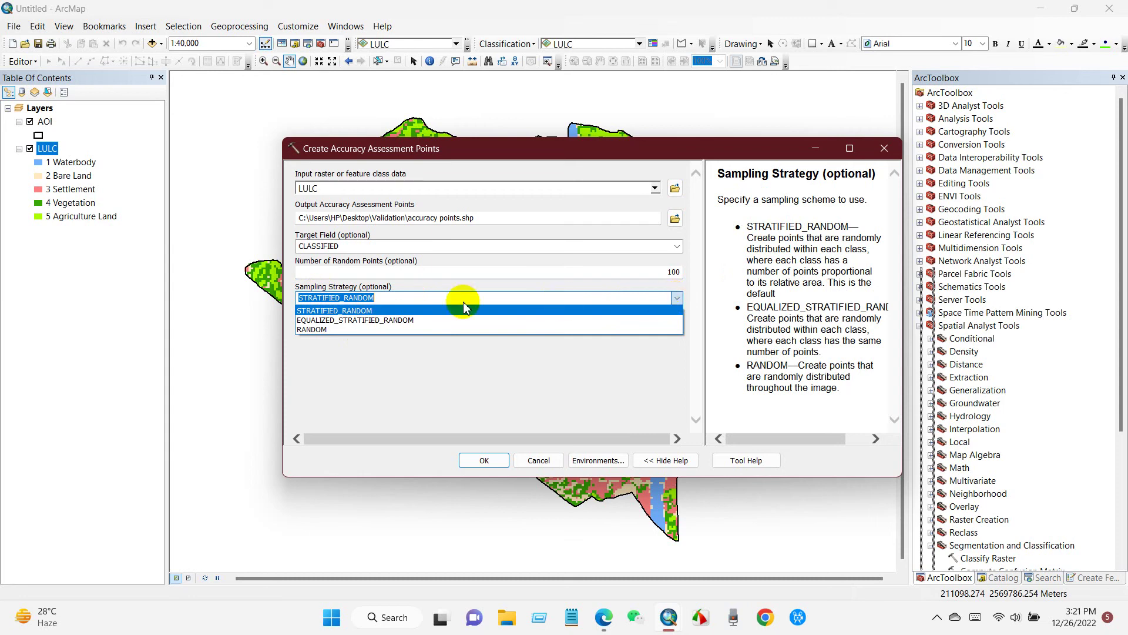
{"action": "left_click", "coordinate": [311, 330]}
{"action": "left_click", "coordinate": [375, 300]}
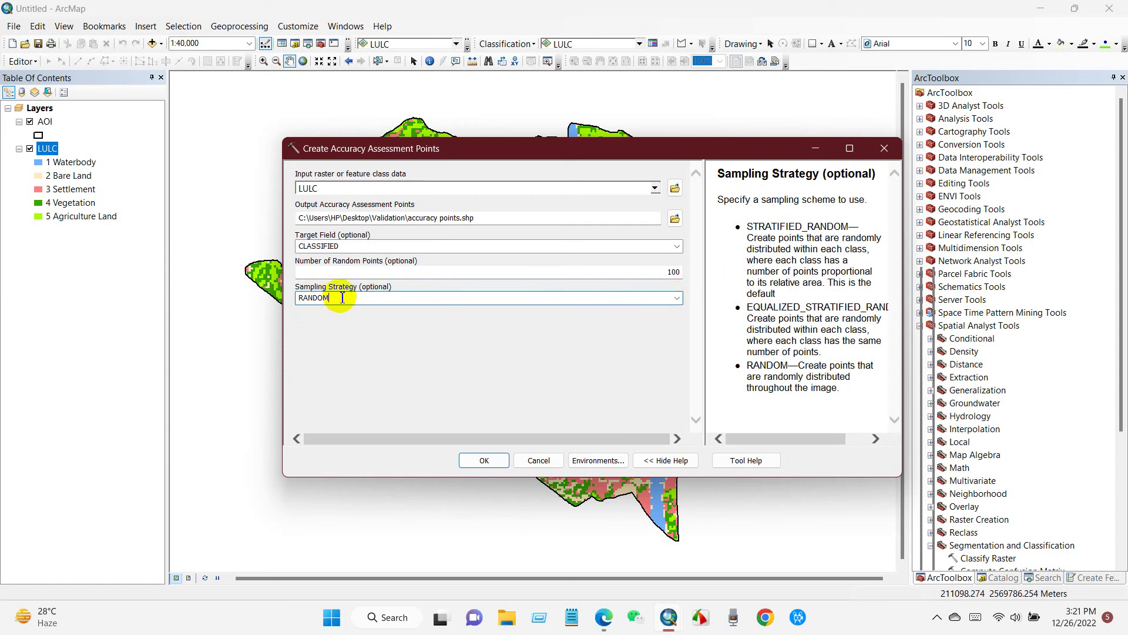
{"action": "left_click", "coordinate": [473, 461]}
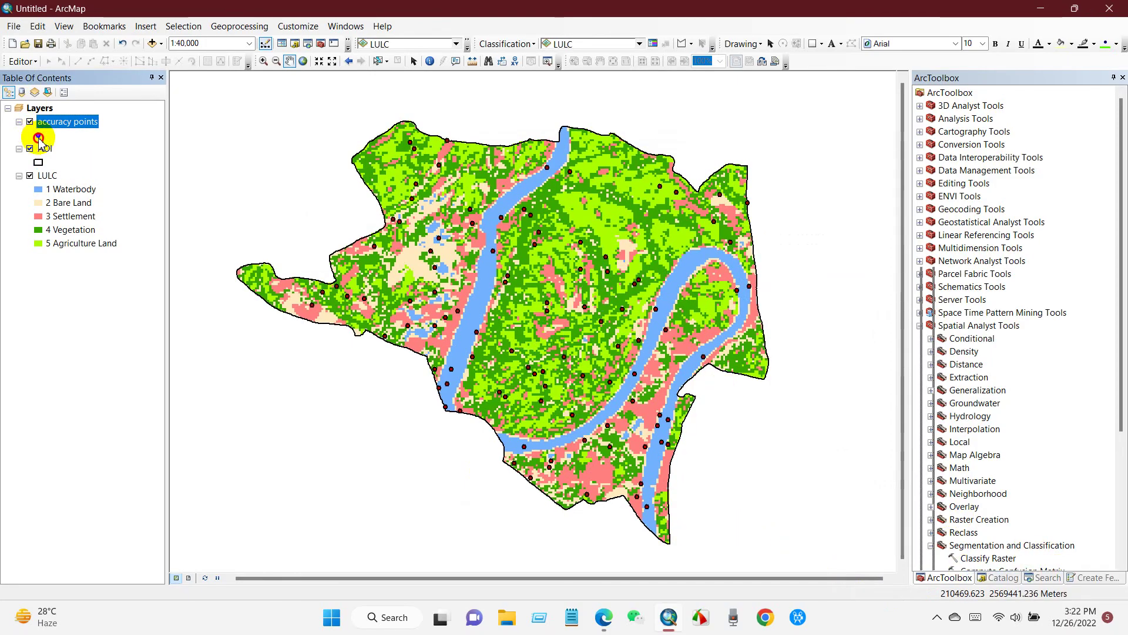
Make the accuracy points larger red circles and zoom around the LULC map to check them.
{"action": "left_click", "coordinate": [38, 138]}
{"action": "left_click", "coordinate": [706, 241]}
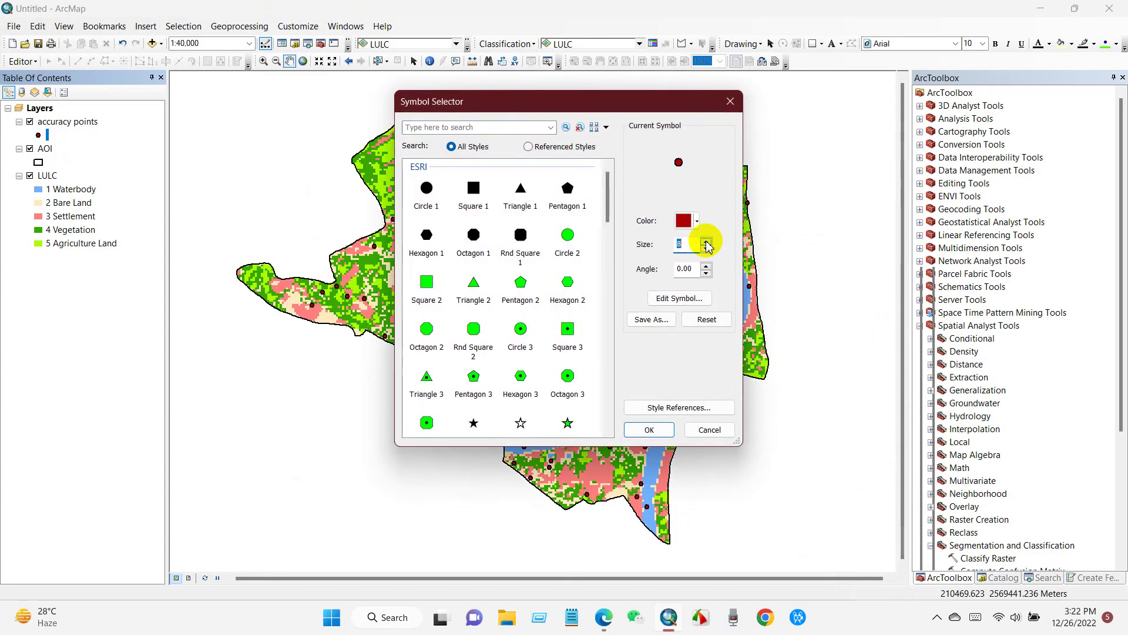
{"action": "left_click", "coordinate": [649, 429]}
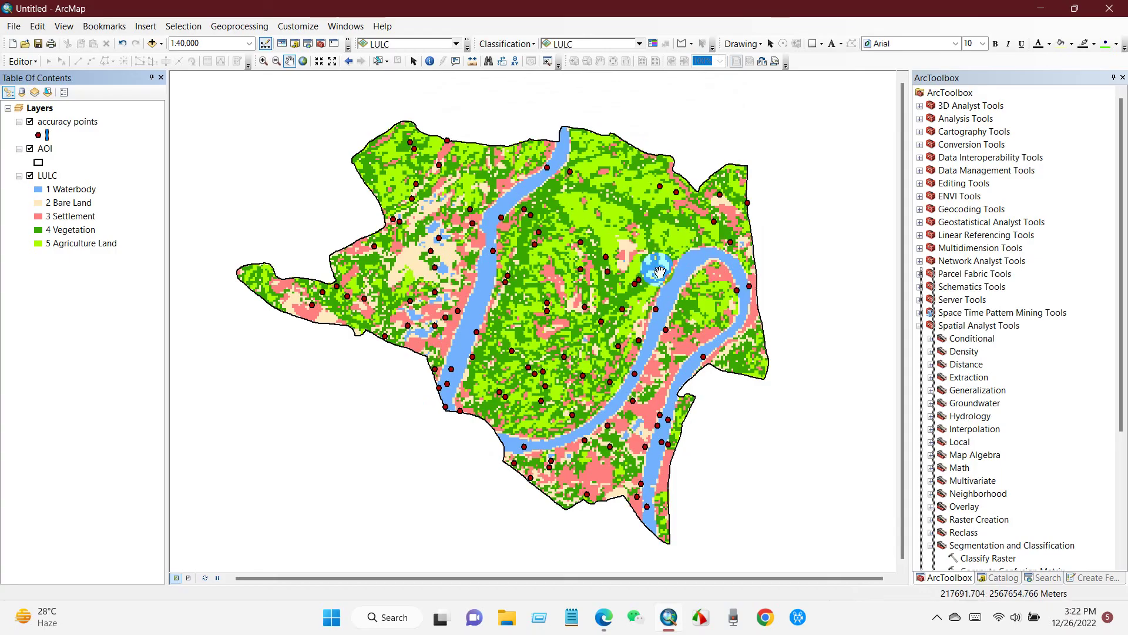
{"action": "left_click_drag", "start_coordinate": [612, 315], "coordinate": [617, 320]}
{"action": "scroll", "coordinate": [505, 312], "scroll_direction": "down", "scroll_amount": 2}
{"action": "scroll", "coordinate": [546, 310], "scroll_direction": "down", "scroll_amount": 4}
{"action": "scroll", "coordinate": [590, 311], "scroll_direction": "up", "scroll_amount": 3}
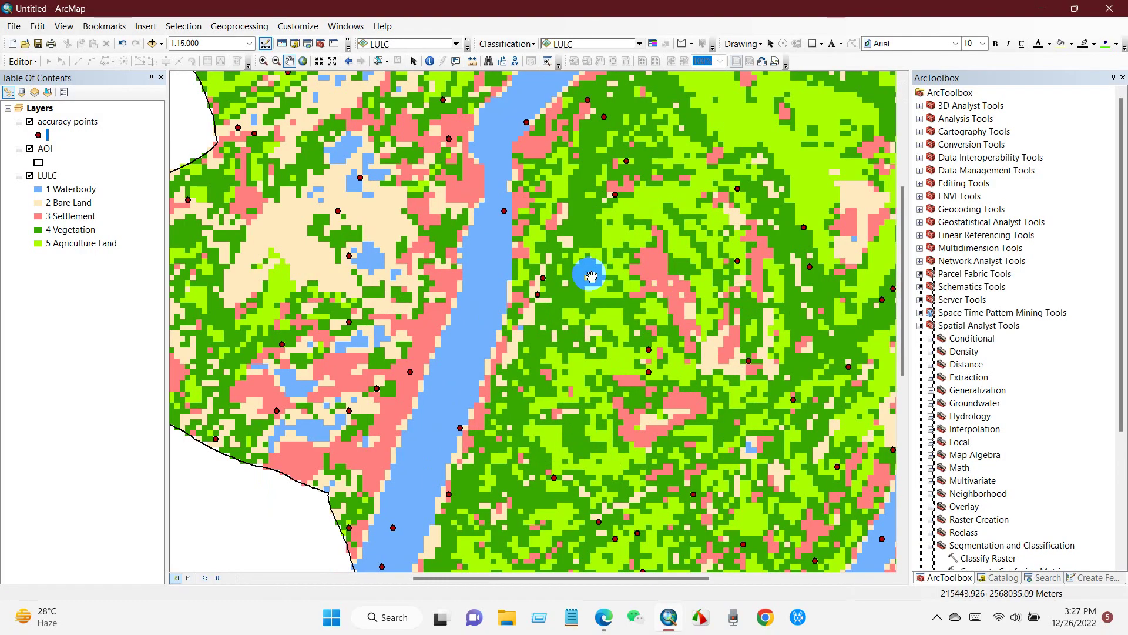
{"action": "scroll", "coordinate": [590, 275], "scroll_direction": "up", "scroll_amount": 3}
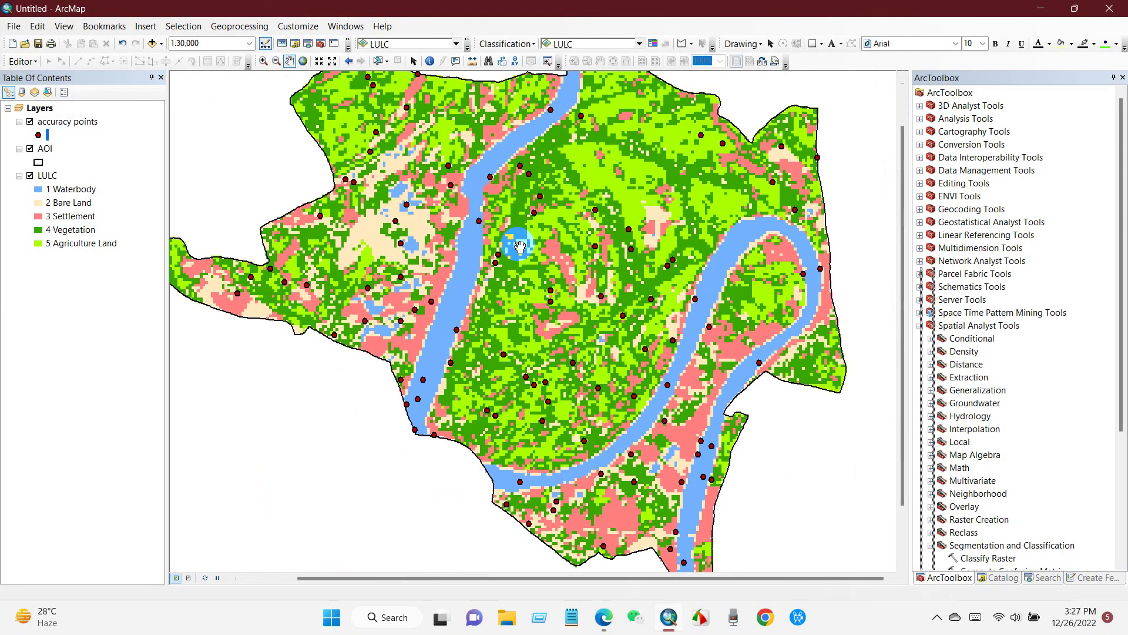
{"action": "scroll", "coordinate": [520, 246], "scroll_direction": "up", "scroll_amount": 2}
{"action": "scroll", "coordinate": [542, 241], "scroll_direction": "down", "scroll_amount": 1}
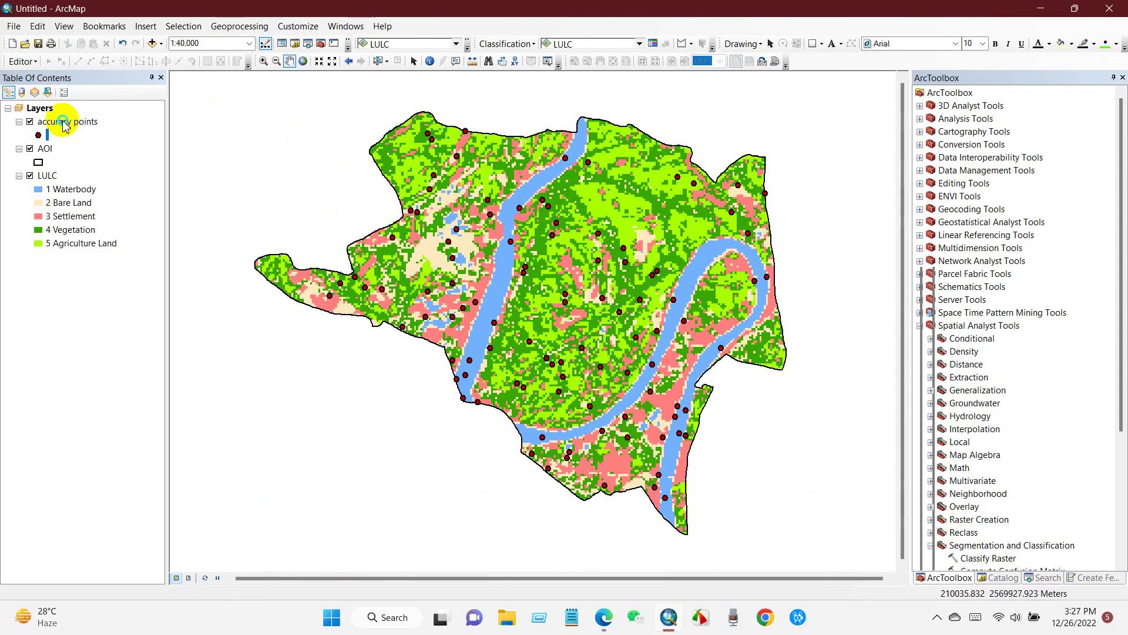
{"action": "right_click", "coordinate": [63, 123]}
{"action": "left_click", "coordinate": [108, 161]}
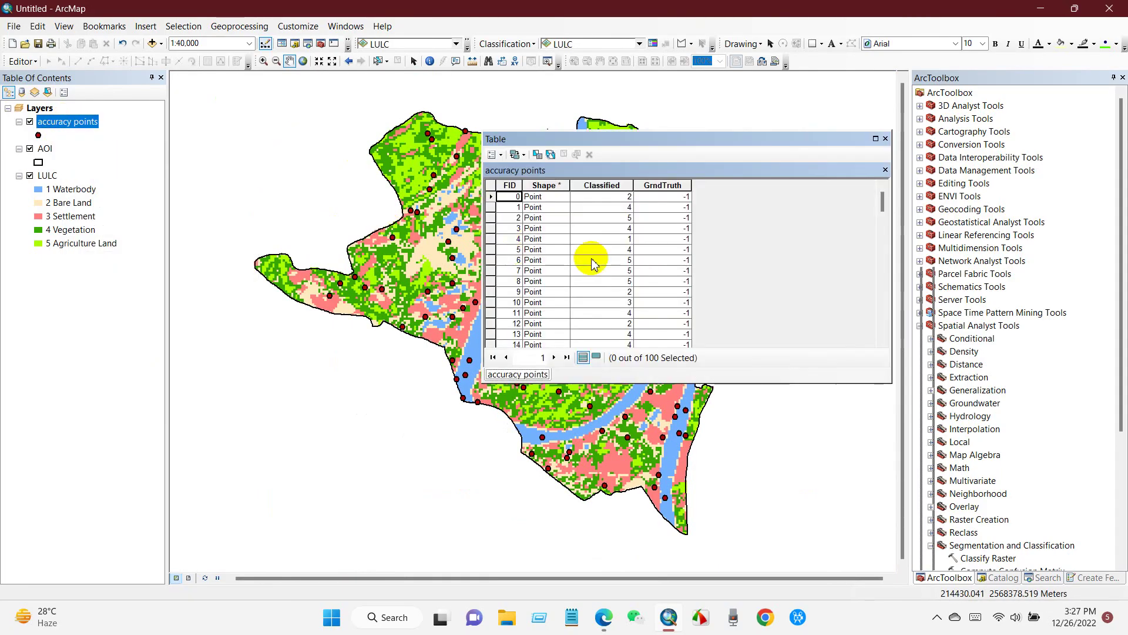
{"action": "left_click_drag", "start_coordinate": [623, 384], "coordinate": [611, 565]}
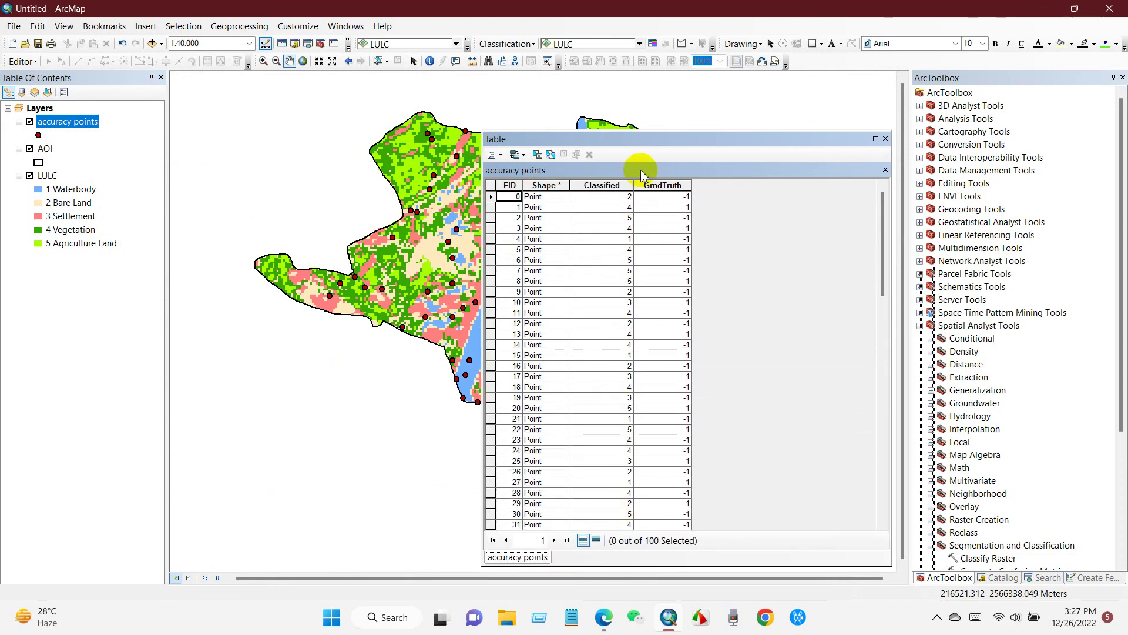
{"action": "left_click_drag", "start_coordinate": [642, 140], "coordinate": [614, 87]}
{"action": "scroll", "coordinate": [567, 222], "scroll_direction": "down", "scroll_amount": 20}
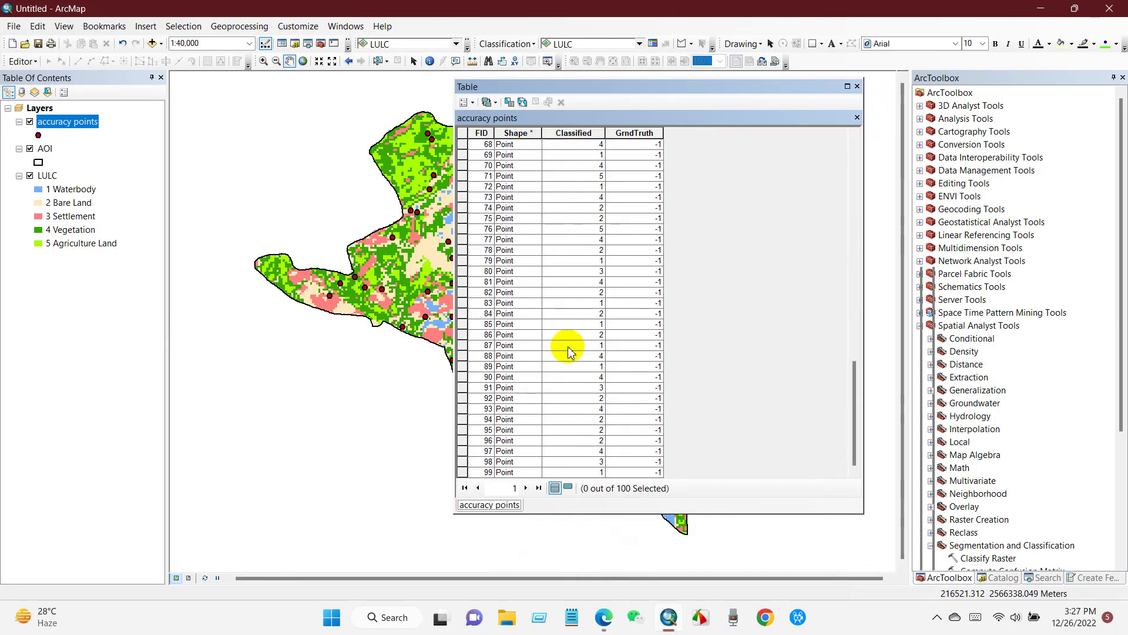
{"action": "scroll", "coordinate": [568, 352], "scroll_direction": "up", "scroll_amount": 20}
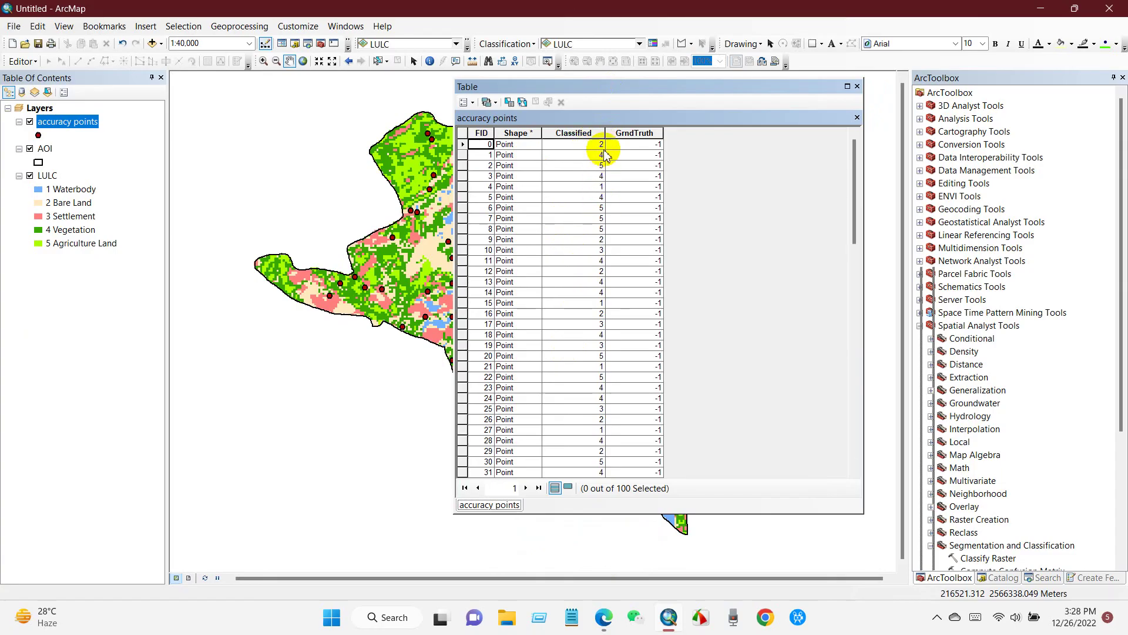
{"action": "left_click", "coordinate": [463, 155]}
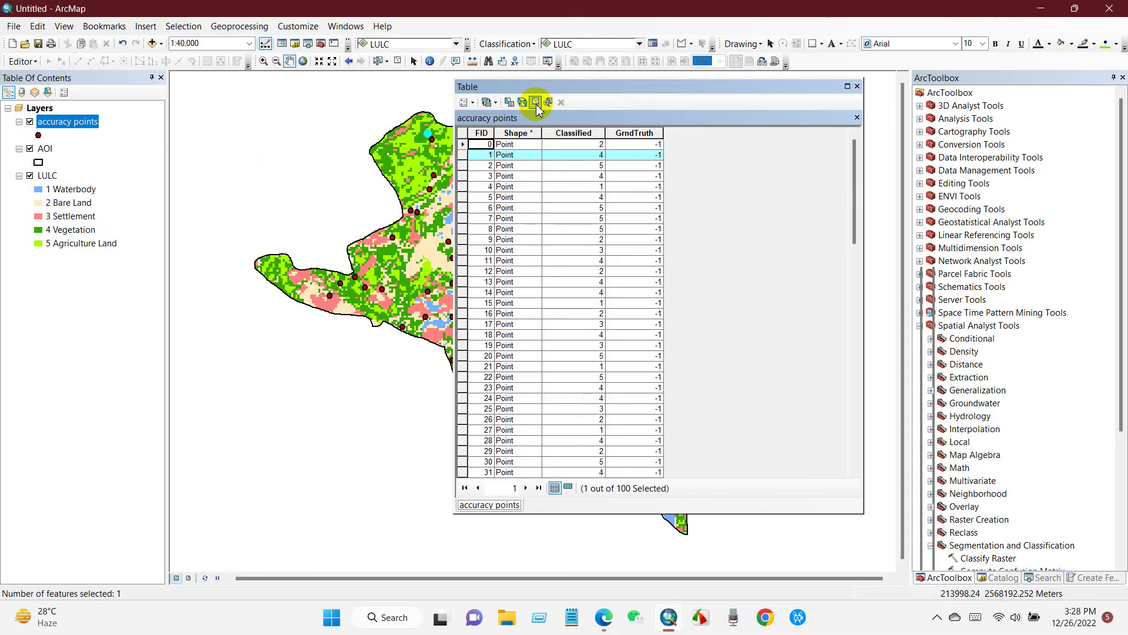
{"action": "left_click", "coordinate": [535, 102]}
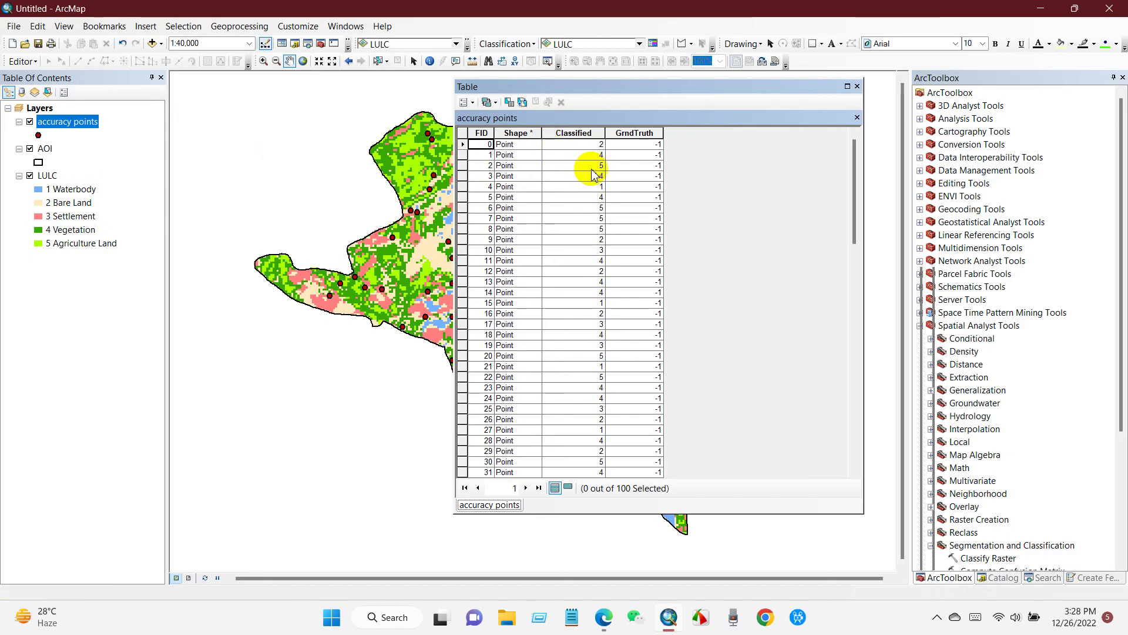
{"action": "left_click", "coordinate": [463, 166]}
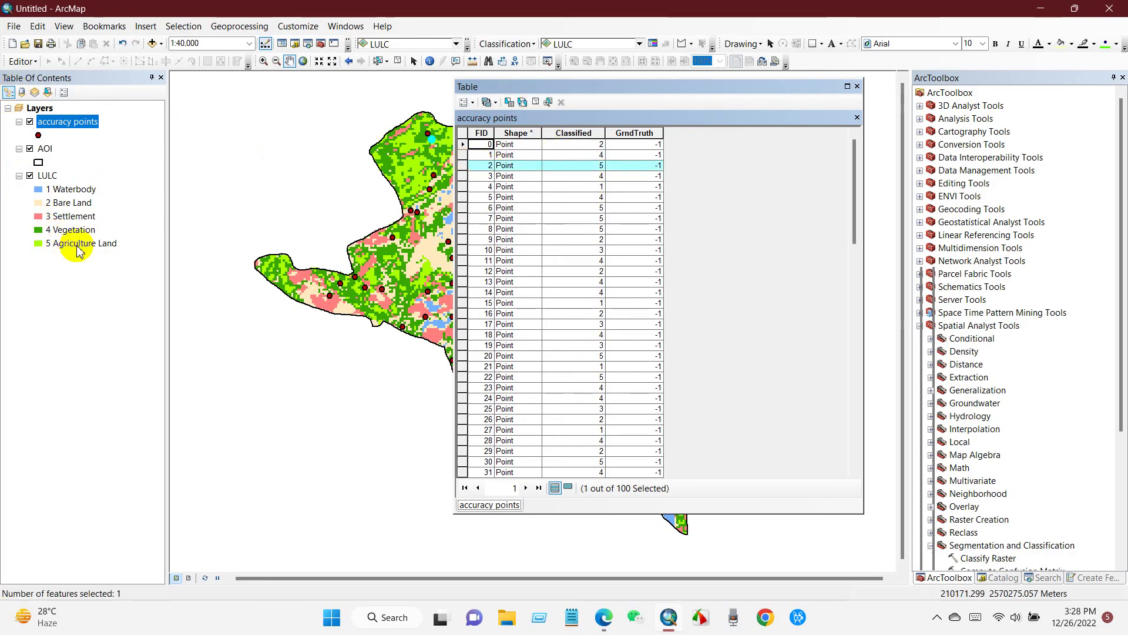
{"action": "left_click", "coordinate": [535, 102]}
{"action": "left_click", "coordinate": [857, 86]}
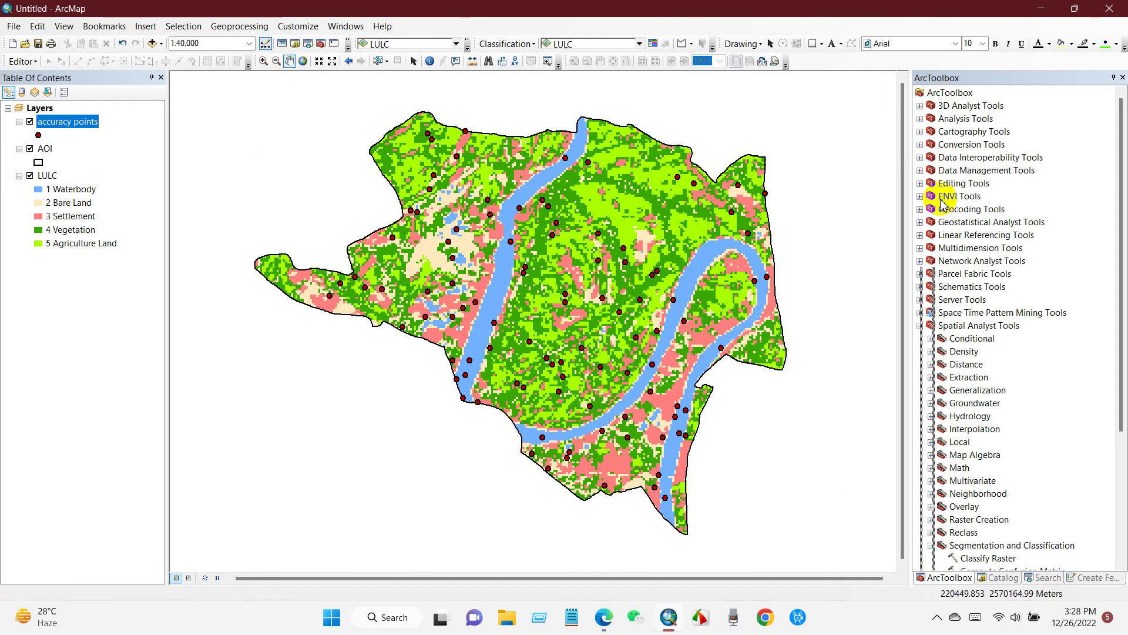
Open Layer To KML from Conversion Tools > To KML.
{"action": "left_click", "coordinate": [920, 144]}
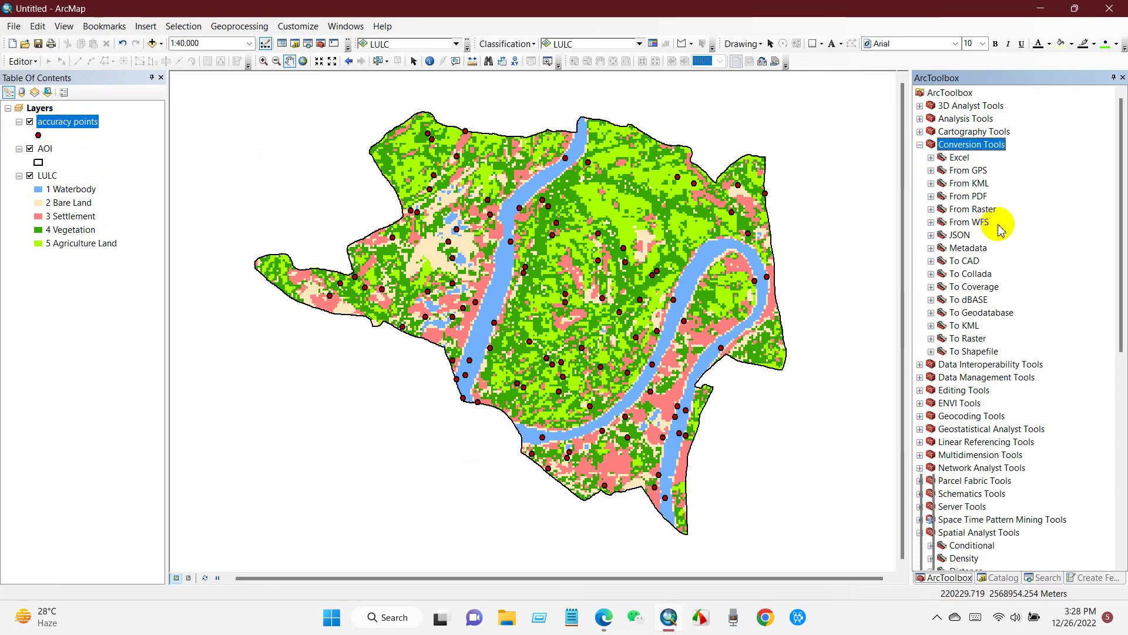
{"action": "left_click", "coordinate": [964, 325]}
{"action": "left_click", "coordinate": [931, 325]}
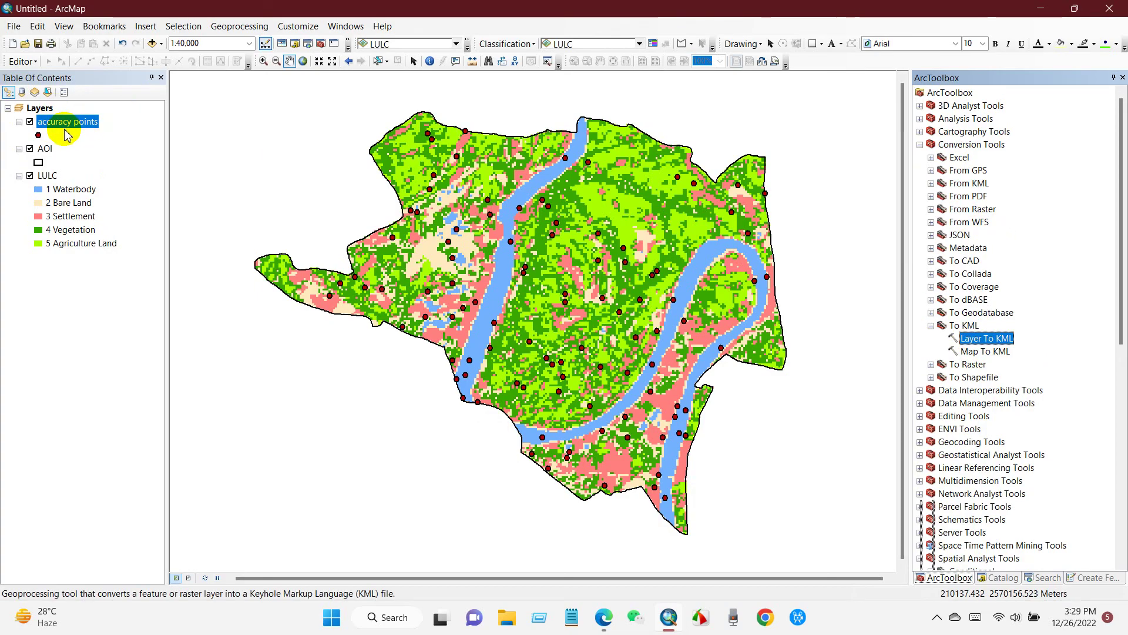
{"action": "double_click", "coordinate": [969, 339]}
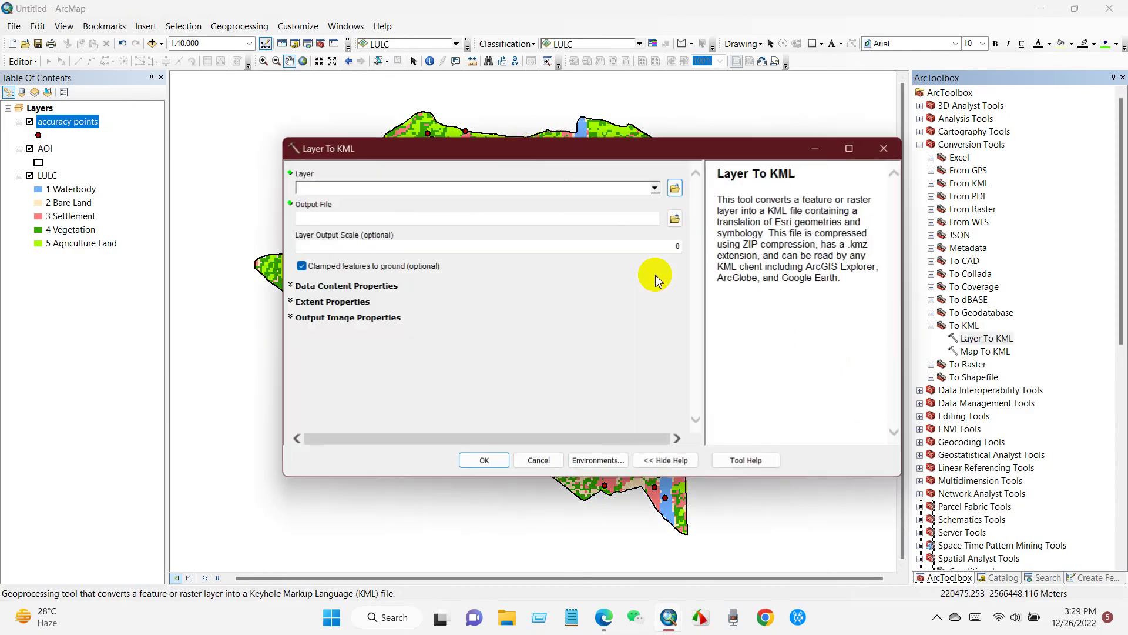
Convert the accuracy points layer to Validation\accuracy points.kmz.
{"action": "left_click_drag", "start_coordinate": [82, 128], "coordinate": [328, 188]}
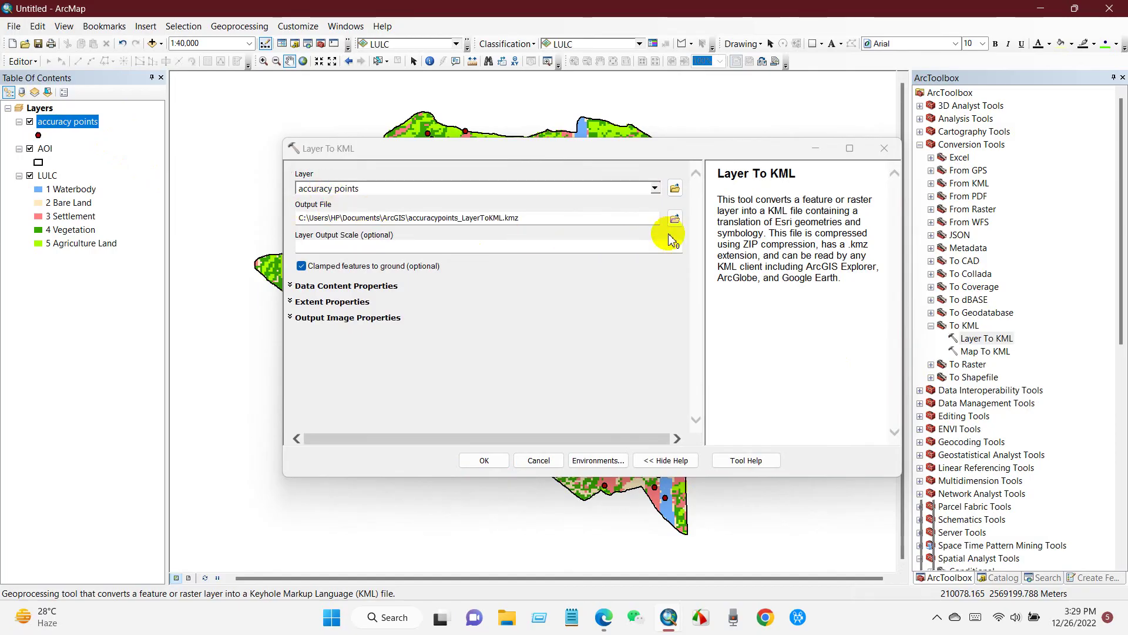
{"action": "left_click", "coordinate": [511, 219]}
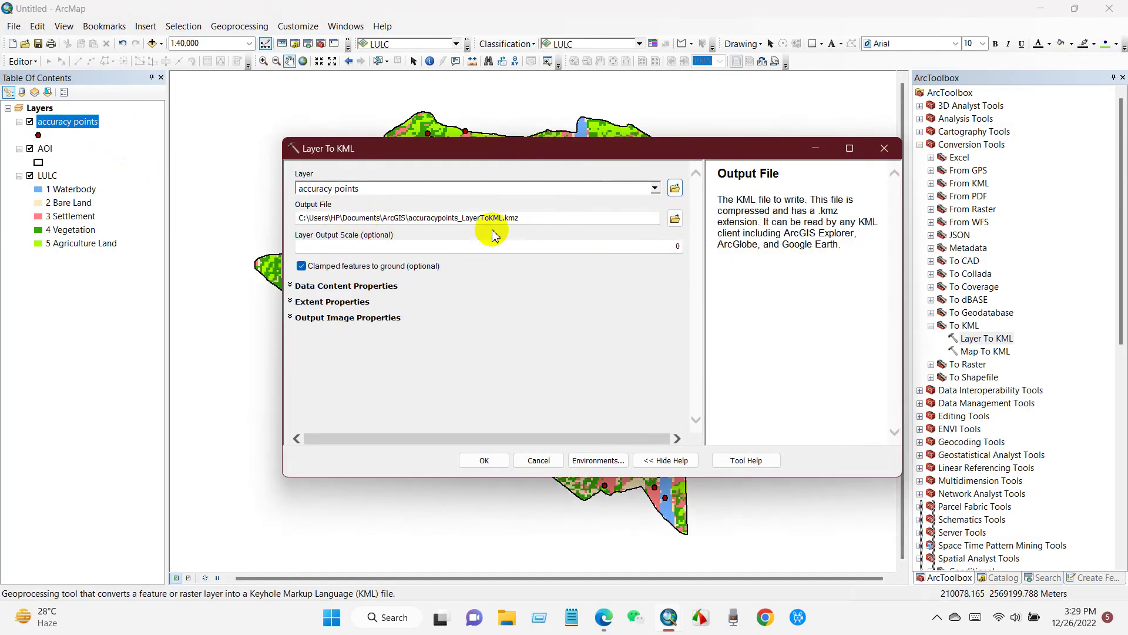
{"action": "left_click", "coordinate": [674, 221]}
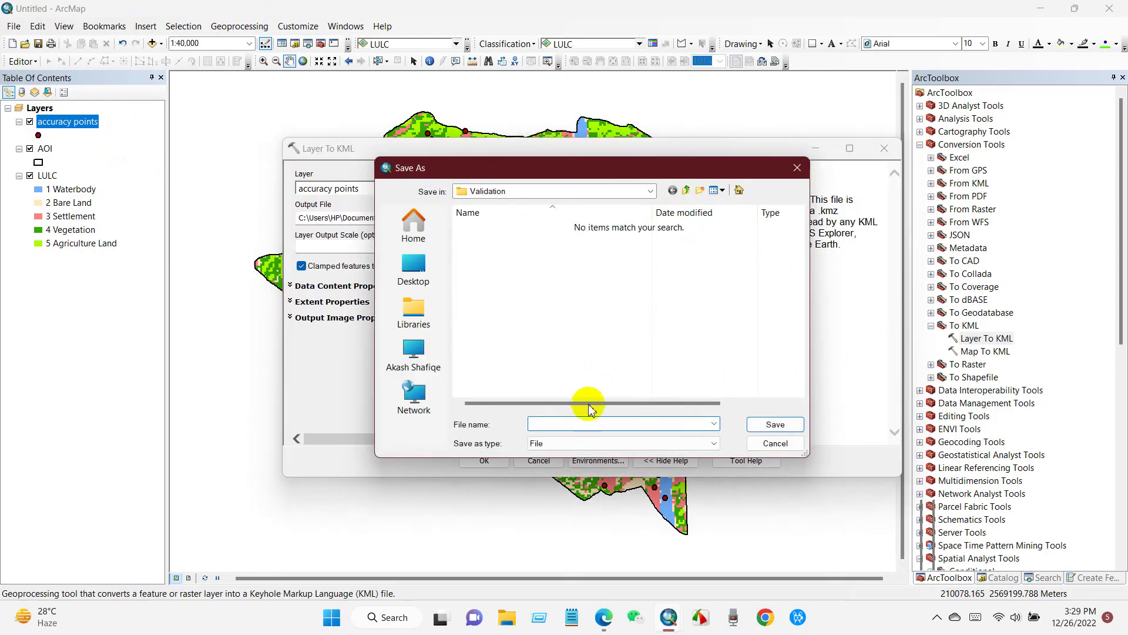
{"action": "type", "text": "accuracy points"}
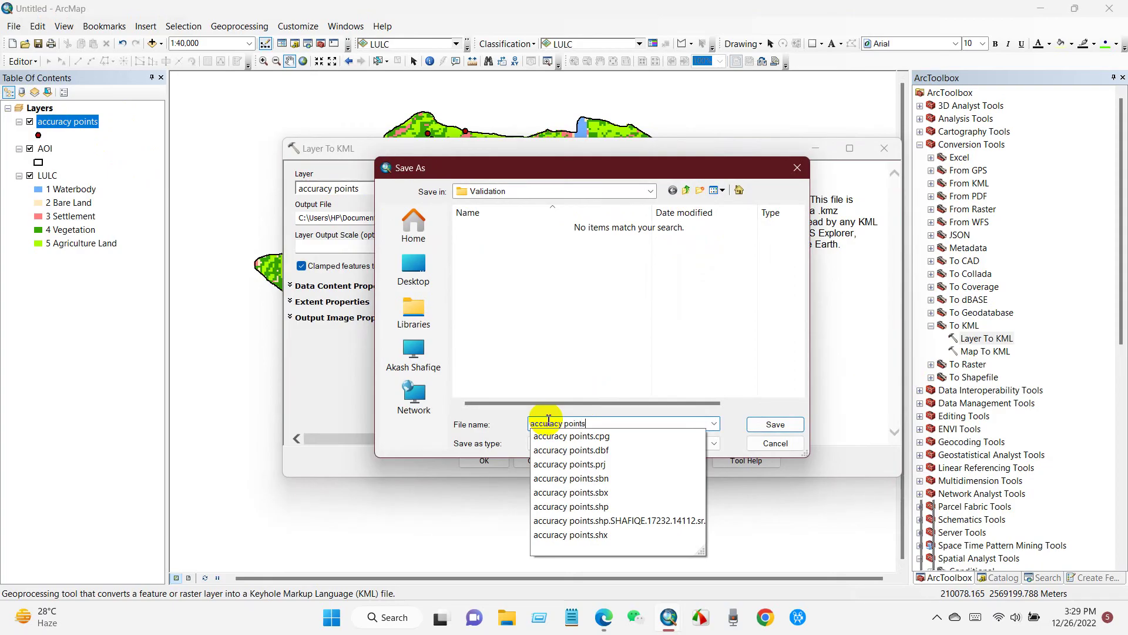
{"action": "left_click", "coordinate": [561, 364]}
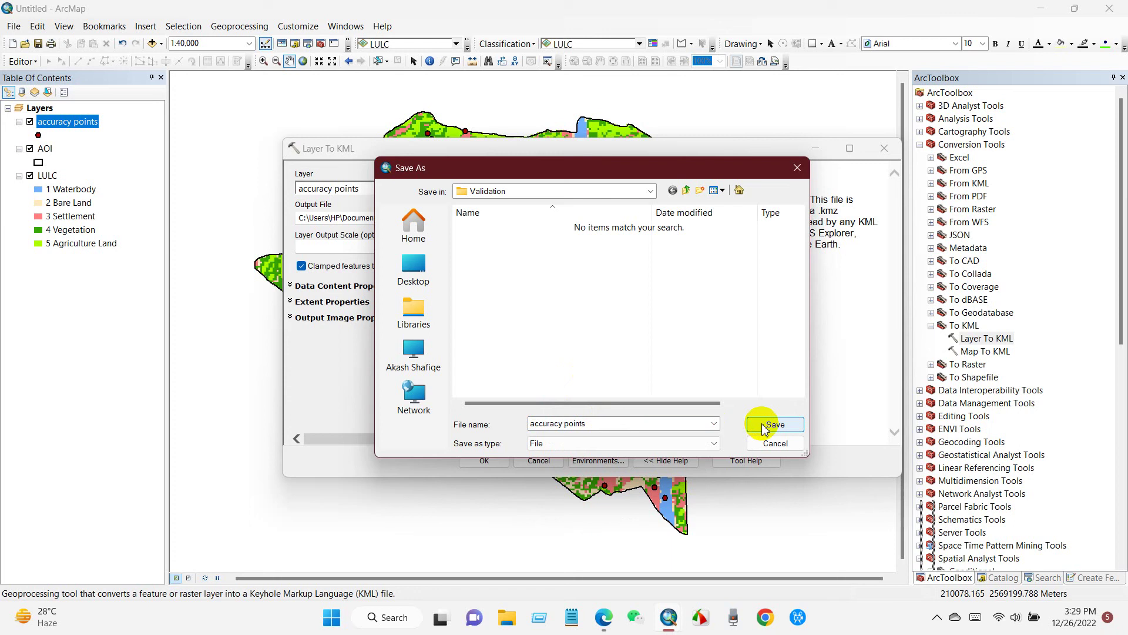
{"action": "left_click", "coordinate": [700, 443]}
{"action": "left_click", "coordinate": [700, 455]}
{"action": "left_click", "coordinate": [755, 427]}
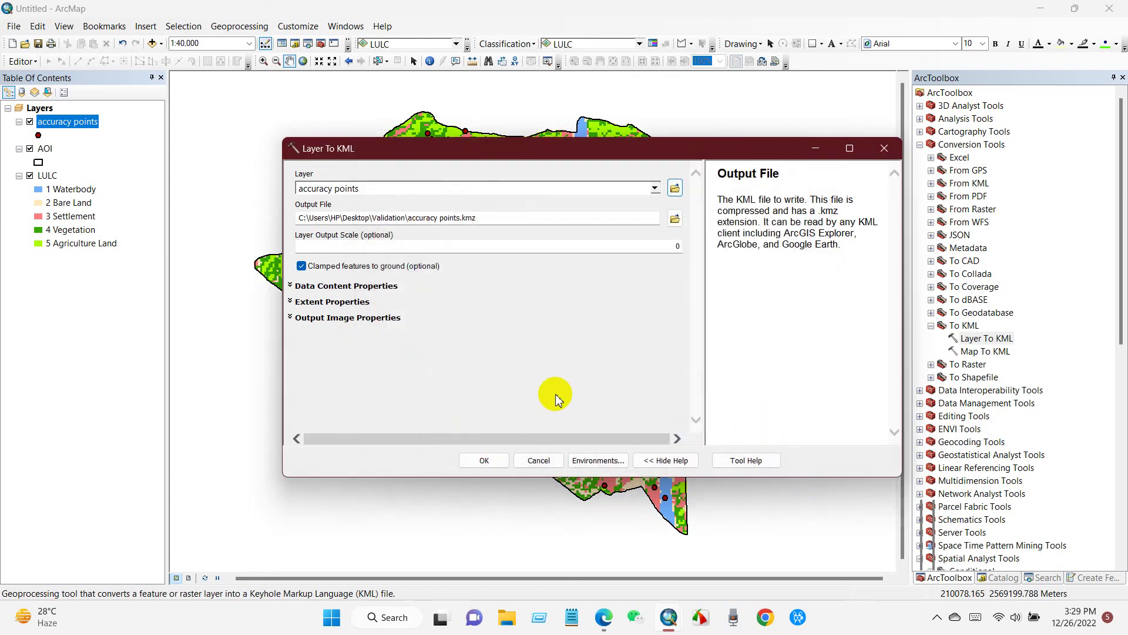
{"action": "left_click", "coordinate": [485, 459]}
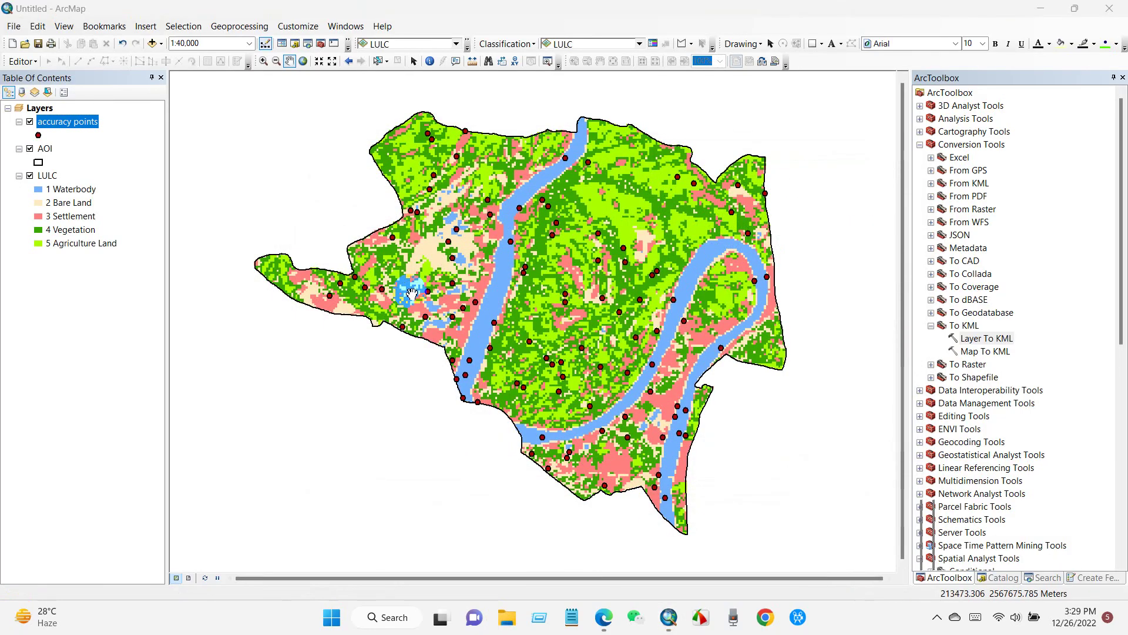
Open accuracy points.kmz from the Desktop Validation folder in File Explorer.
{"action": "key", "text": "super+e"}
{"action": "left_click", "coordinate": [56, 184]}
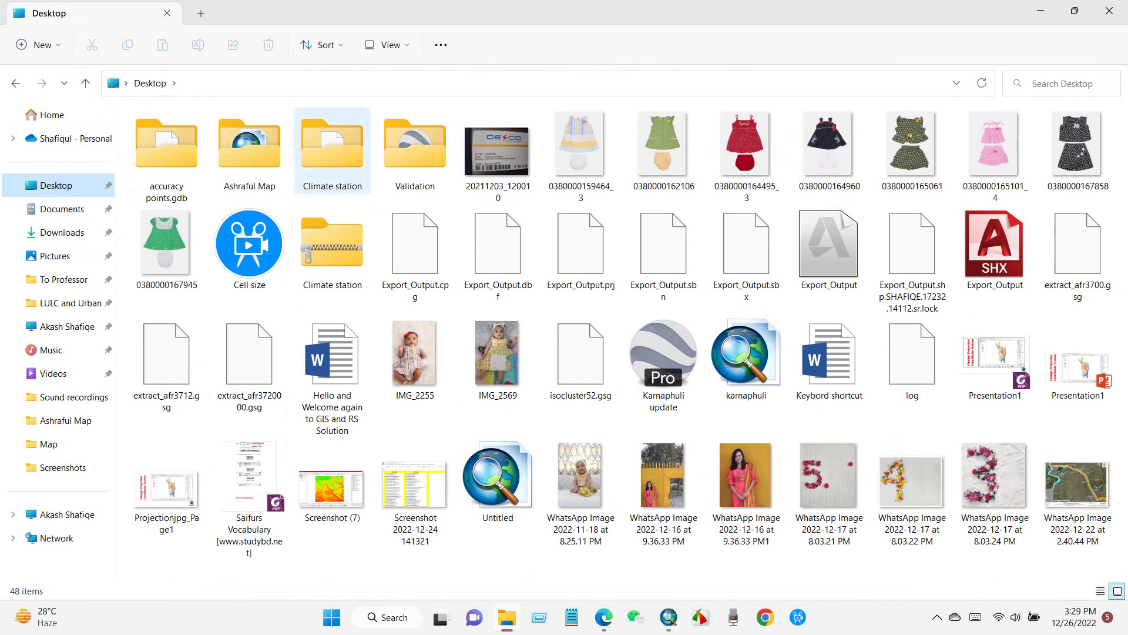
{"action": "double_click", "coordinate": [417, 151]}
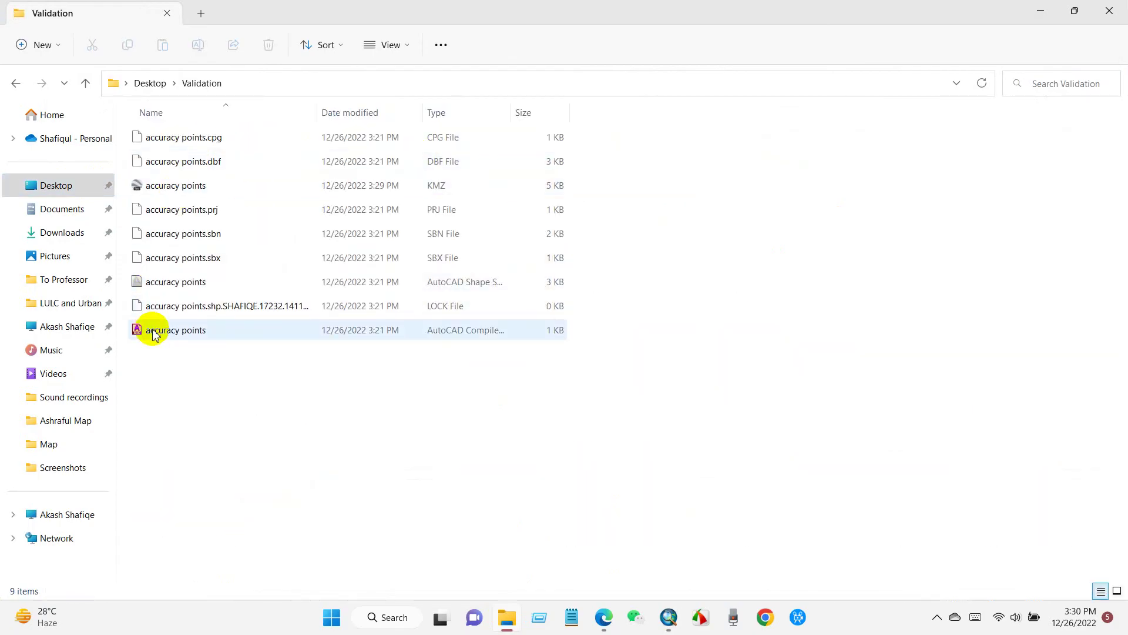
{"action": "left_click", "coordinate": [176, 186]}
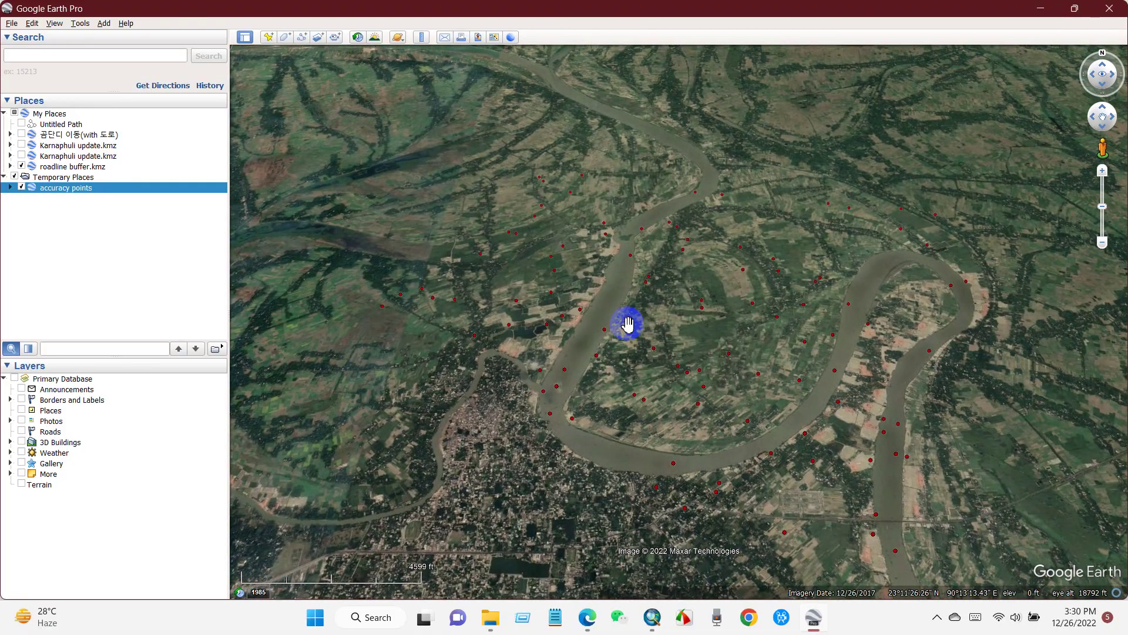
Pan the imagery and expand the accuracy points folder to list its points.
{"action": "scroll", "coordinate": [628, 324], "scroll_direction": "down", "scroll_amount": 2}
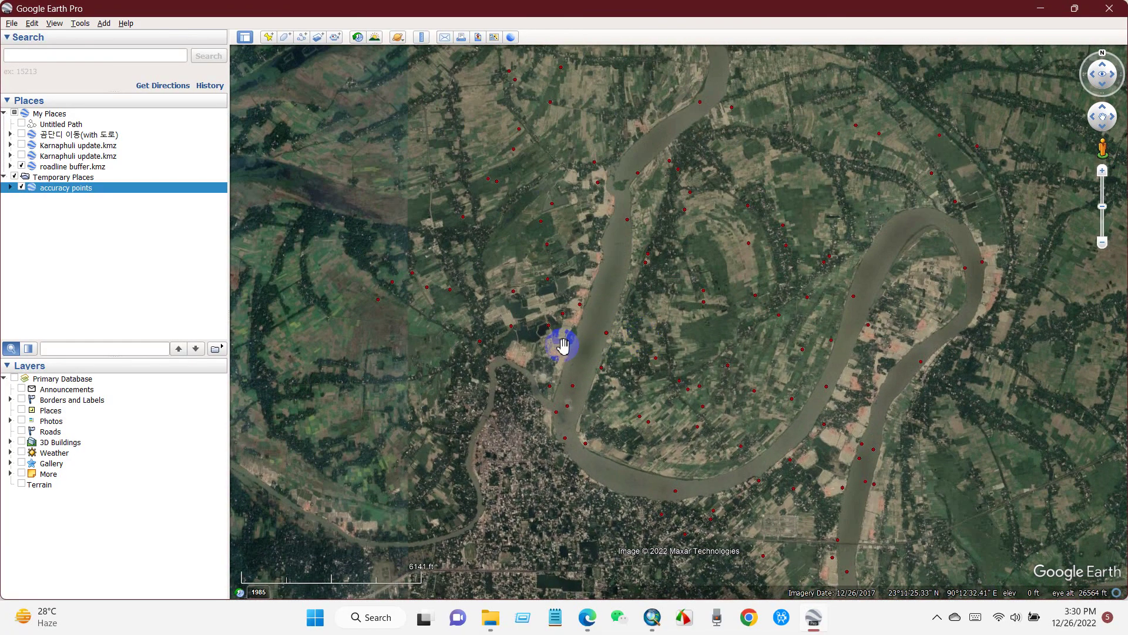
{"action": "scroll", "coordinate": [562, 346], "scroll_direction": "up", "scroll_amount": 3}
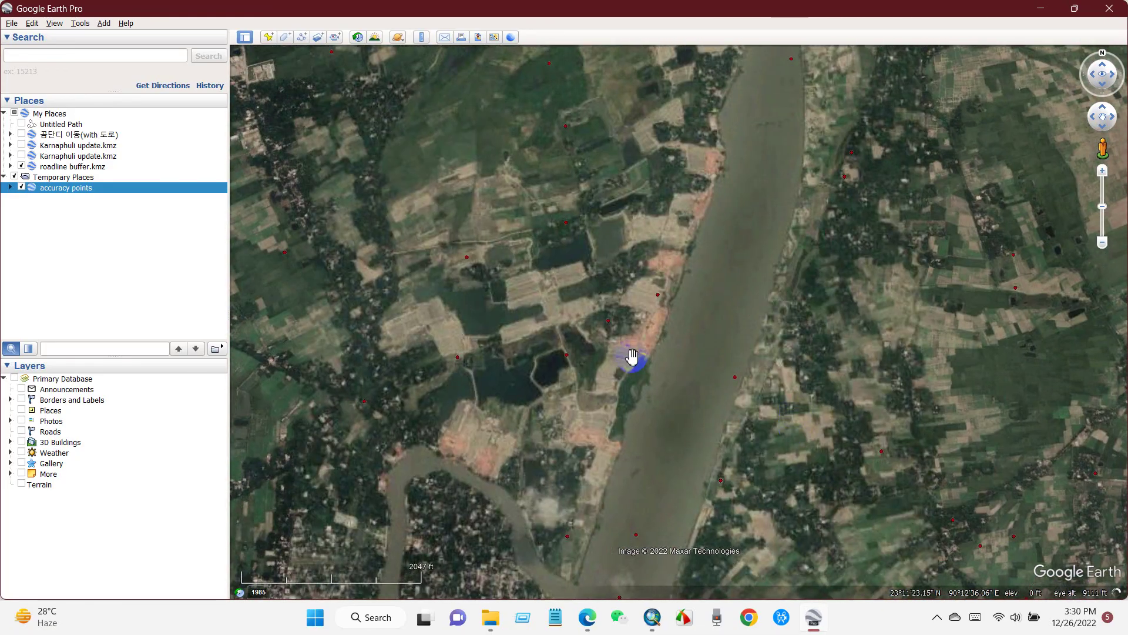
{"action": "left_click_drag", "start_coordinate": [631, 357], "coordinate": [581, 253]}
{"action": "scroll", "coordinate": [609, 267], "scroll_direction": "down", "scroll_amount": 5}
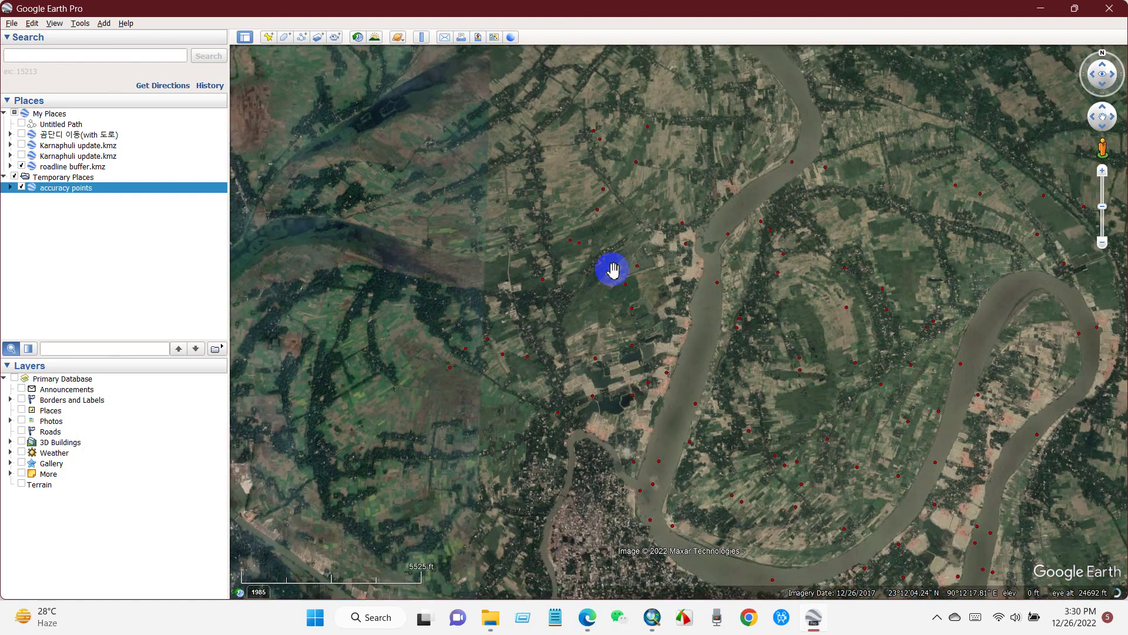
{"action": "left_click_drag", "start_coordinate": [731, 331], "coordinate": [645, 292]}
{"action": "left_click", "coordinate": [10, 188]}
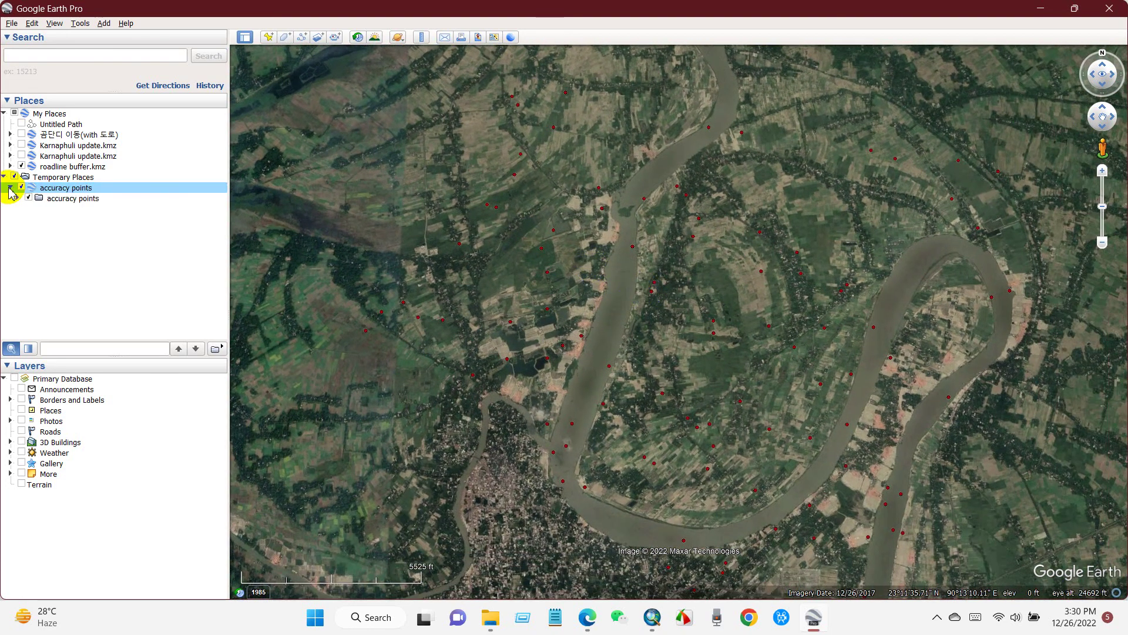
{"action": "left_click", "coordinate": [17, 199]}
{"action": "scroll", "coordinate": [30, 247], "scroll_direction": "down", "scroll_amount": 2}
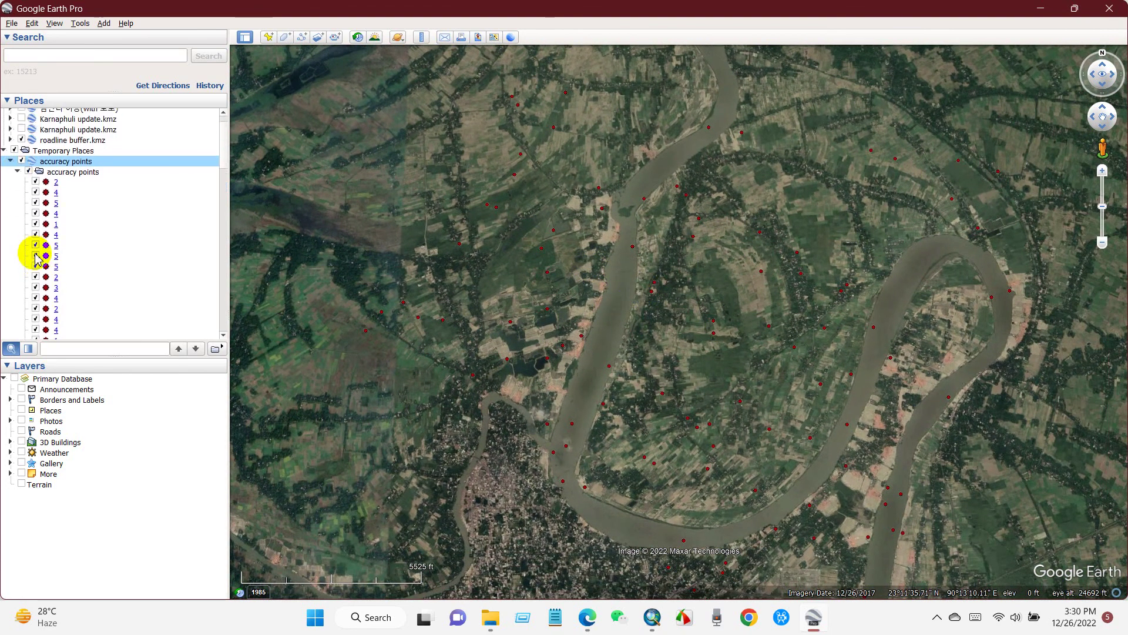
{"action": "scroll", "coordinate": [30, 247], "scroll_direction": "up", "scroll_amount": 2}
Set the accuracy points folder's icon scale to 0.9 and zoom out over all points.
{"action": "right_click", "coordinate": [66, 198]}
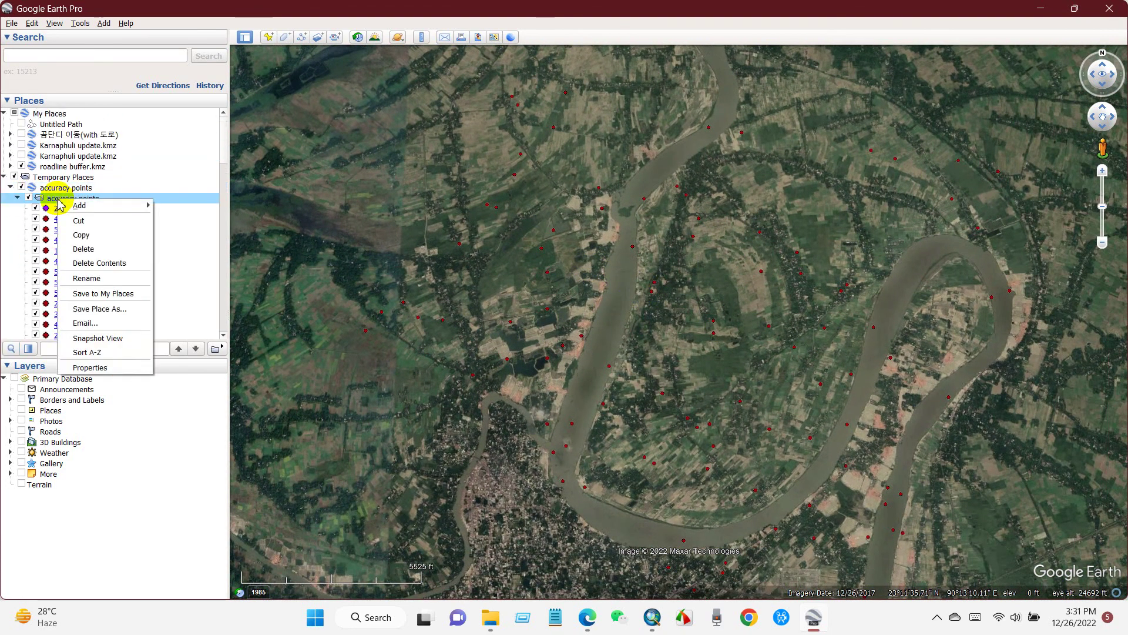
{"action": "left_click", "coordinate": [88, 366]}
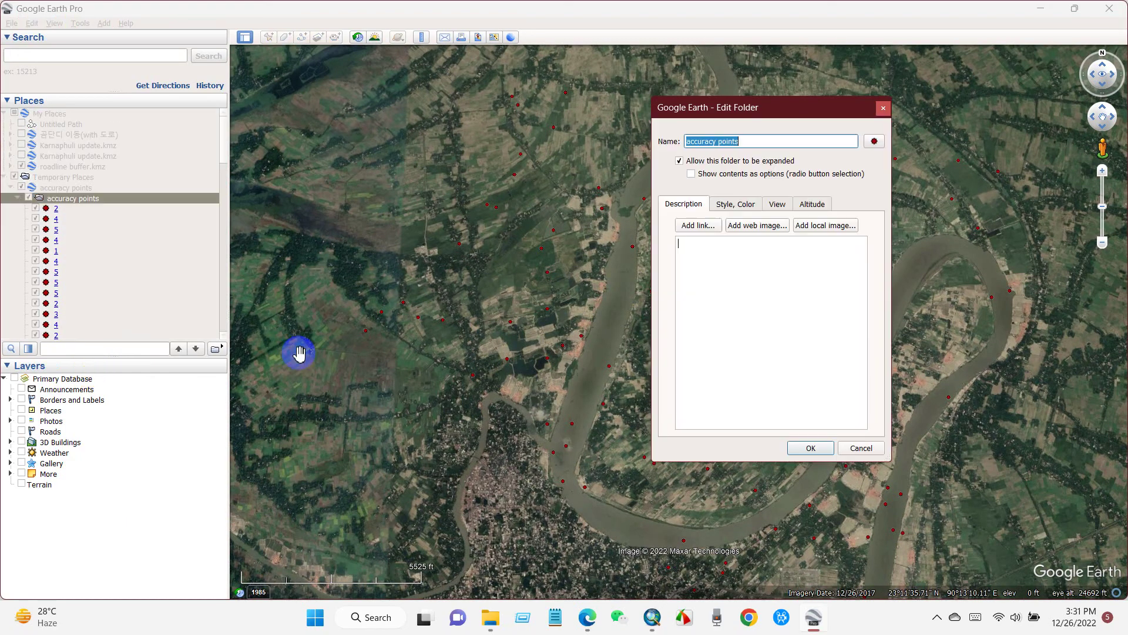
{"action": "left_click", "coordinate": [732, 204]}
{"action": "left_click", "coordinate": [781, 291]}
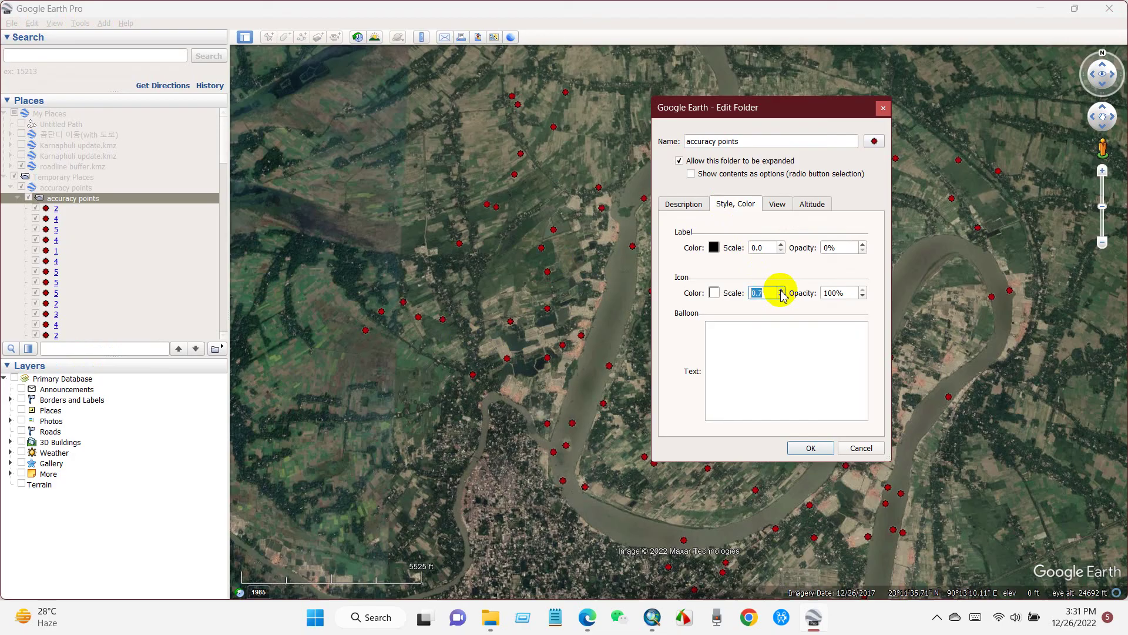
{"action": "left_click", "coordinate": [781, 290]}
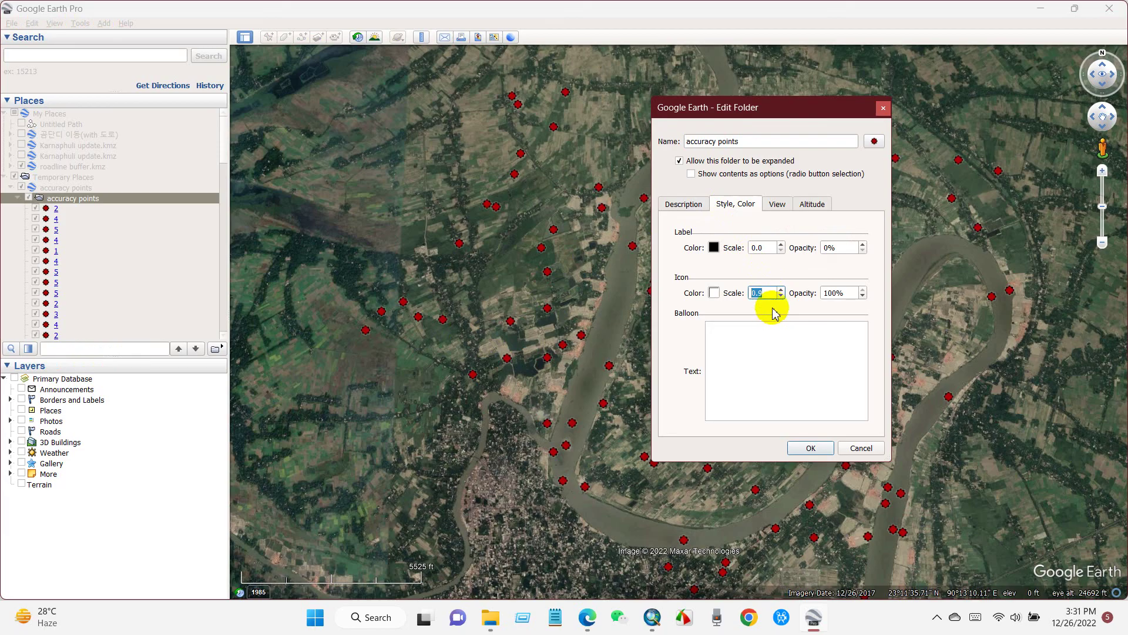
{"action": "left_click", "coordinate": [800, 448]}
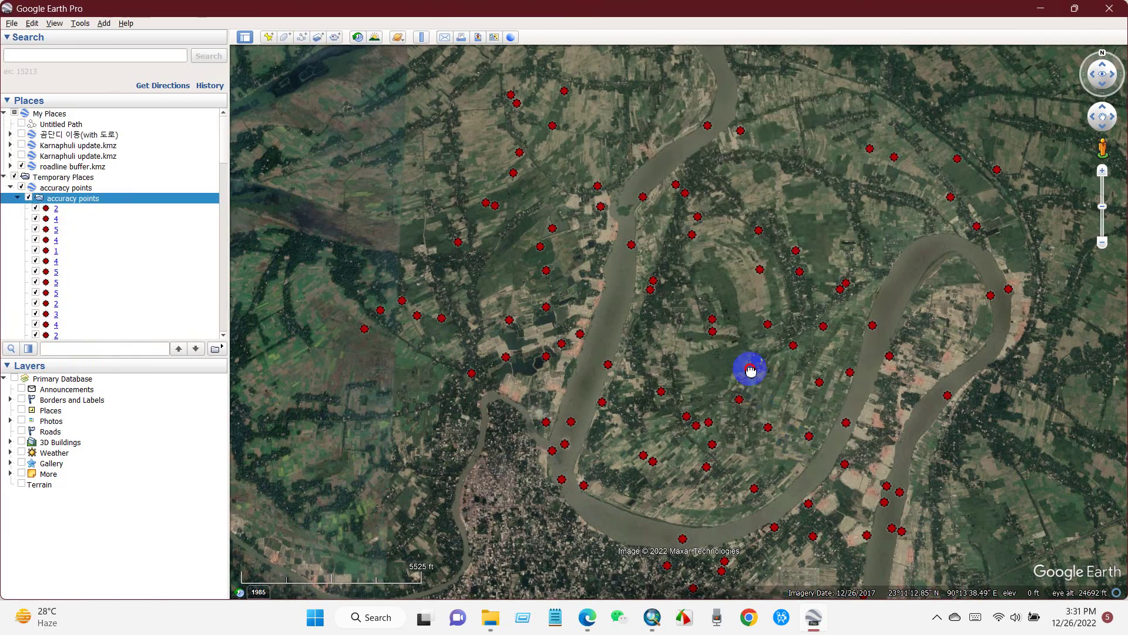
{"action": "scroll", "coordinate": [761, 391], "scroll_direction": "down", "scroll_amount": 3}
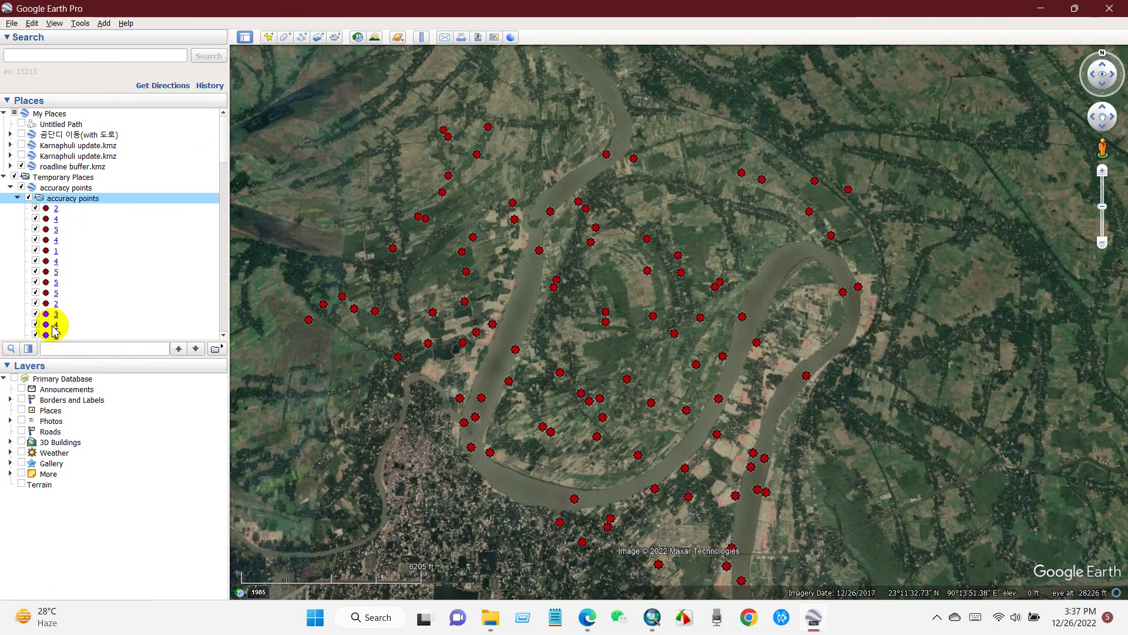
{"action": "left_click", "coordinate": [652, 617]}
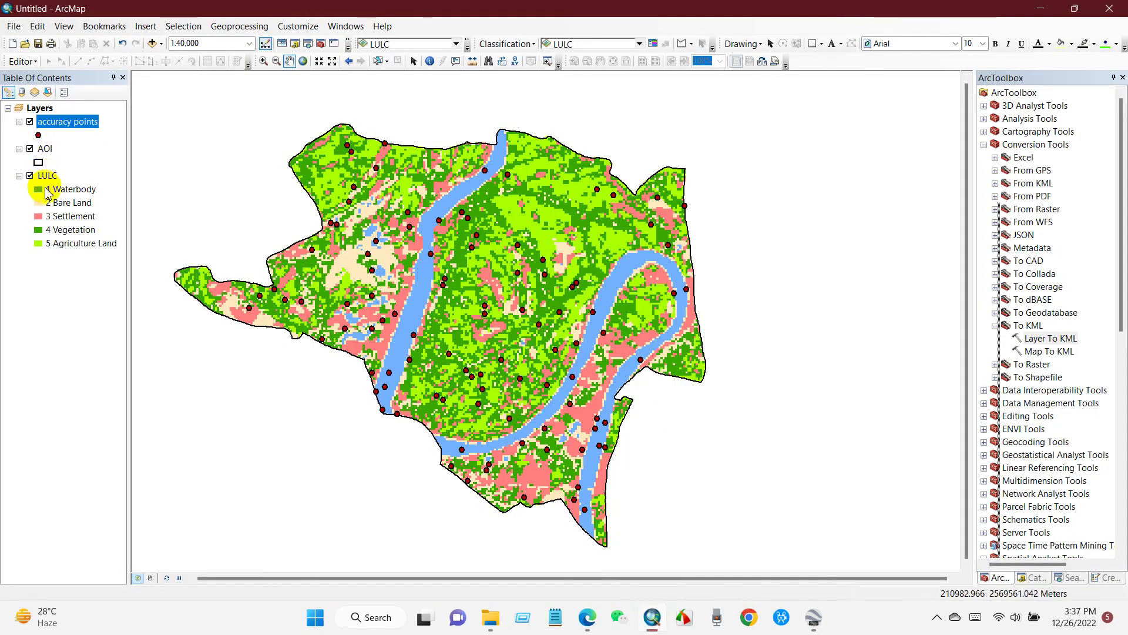
Check the class counts in the LULC attribute table, then close it.
{"action": "right_click", "coordinate": [47, 177]}
{"action": "left_click", "coordinate": [88, 216]}
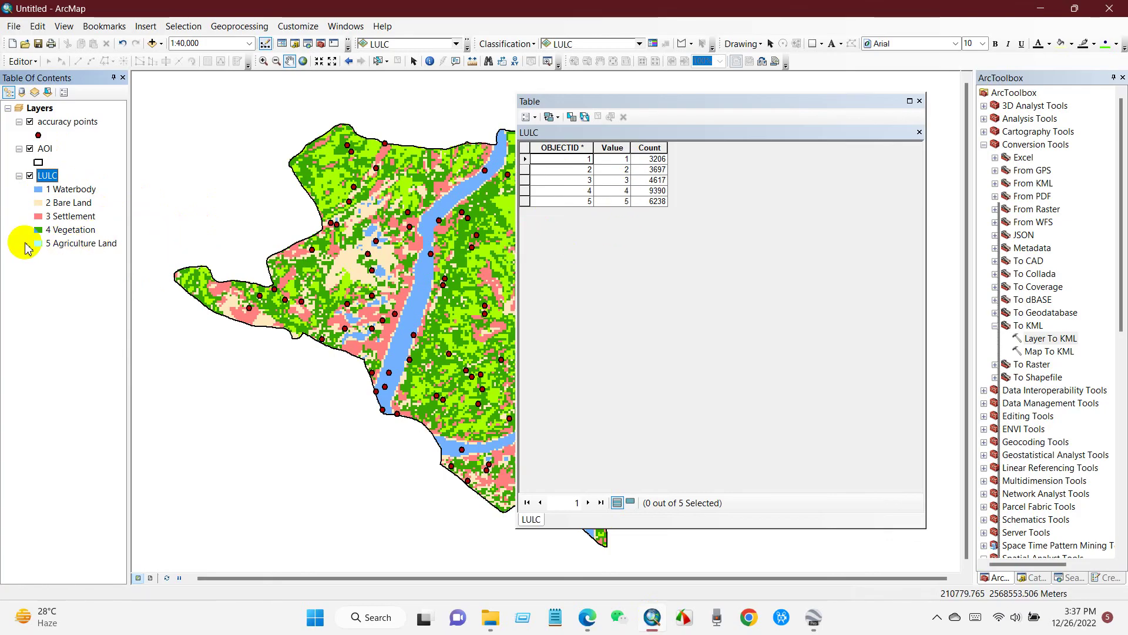
{"action": "left_click", "coordinate": [919, 103]}
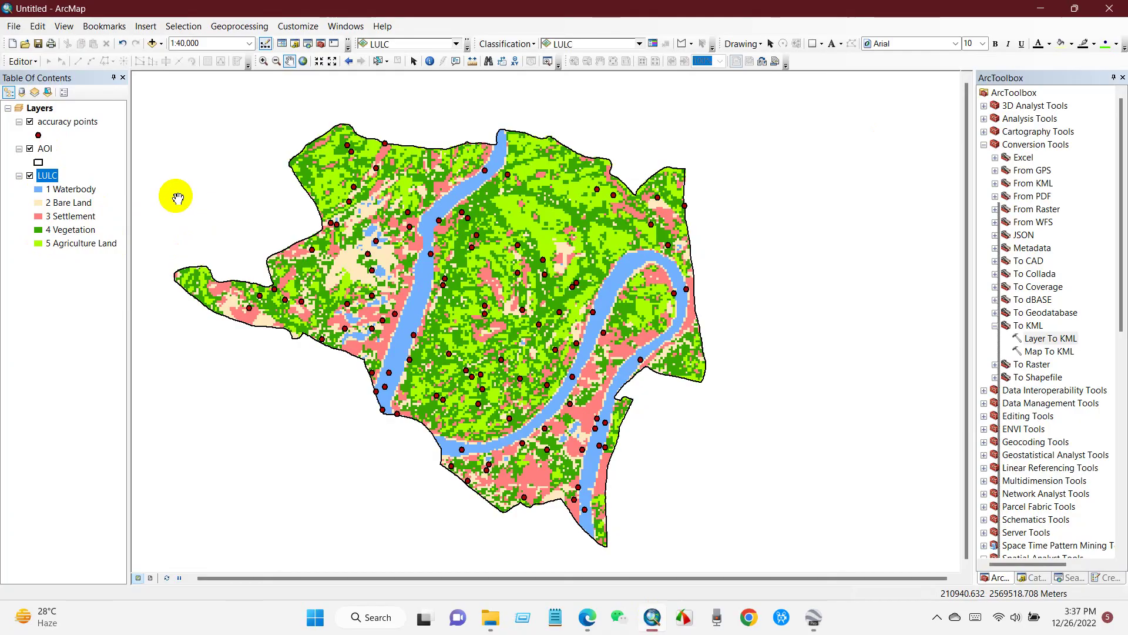
{"action": "left_click_drag", "start_coordinate": [407, 276], "coordinate": [414, 282]}
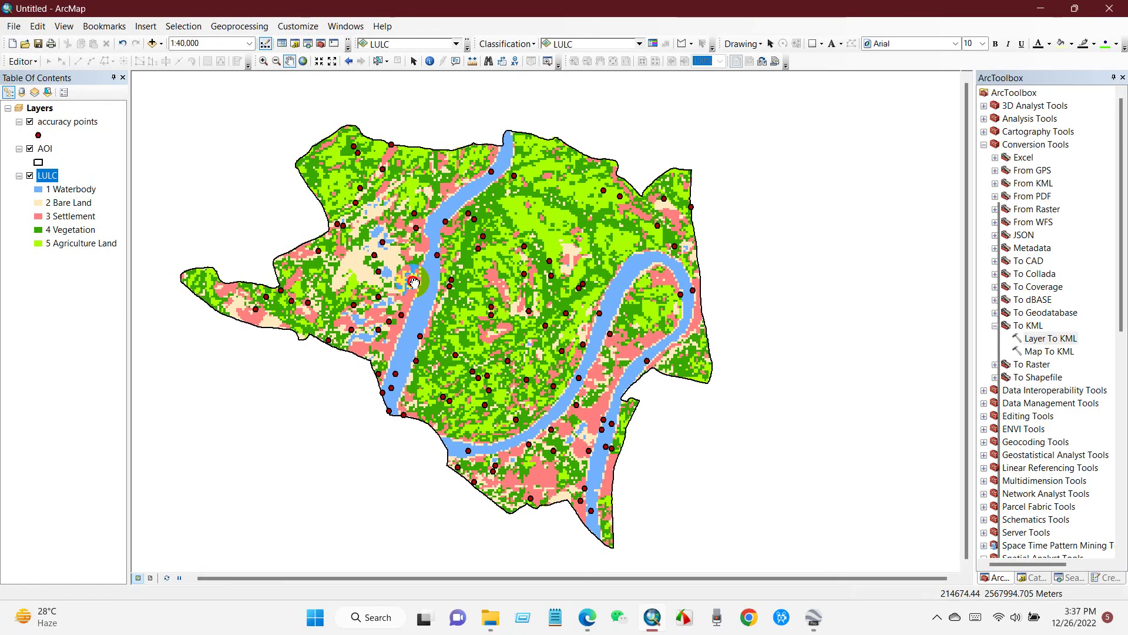
Open the accuracy points attribute table and enlarge it to show more rows.
{"action": "right_click", "coordinate": [56, 124]}
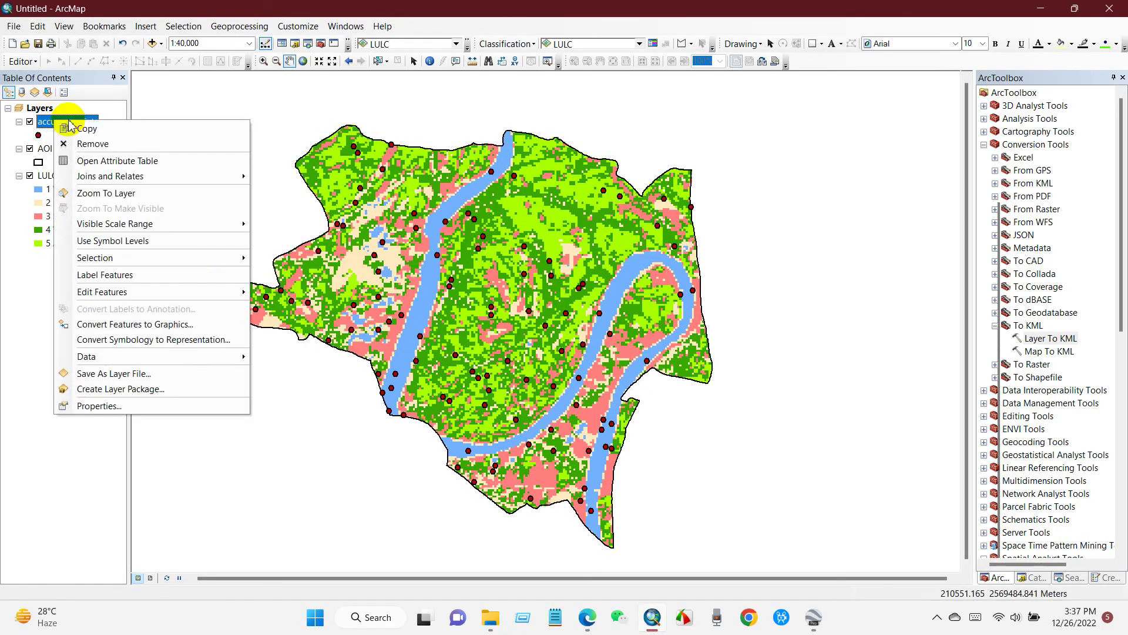
{"action": "left_click", "coordinate": [92, 161]}
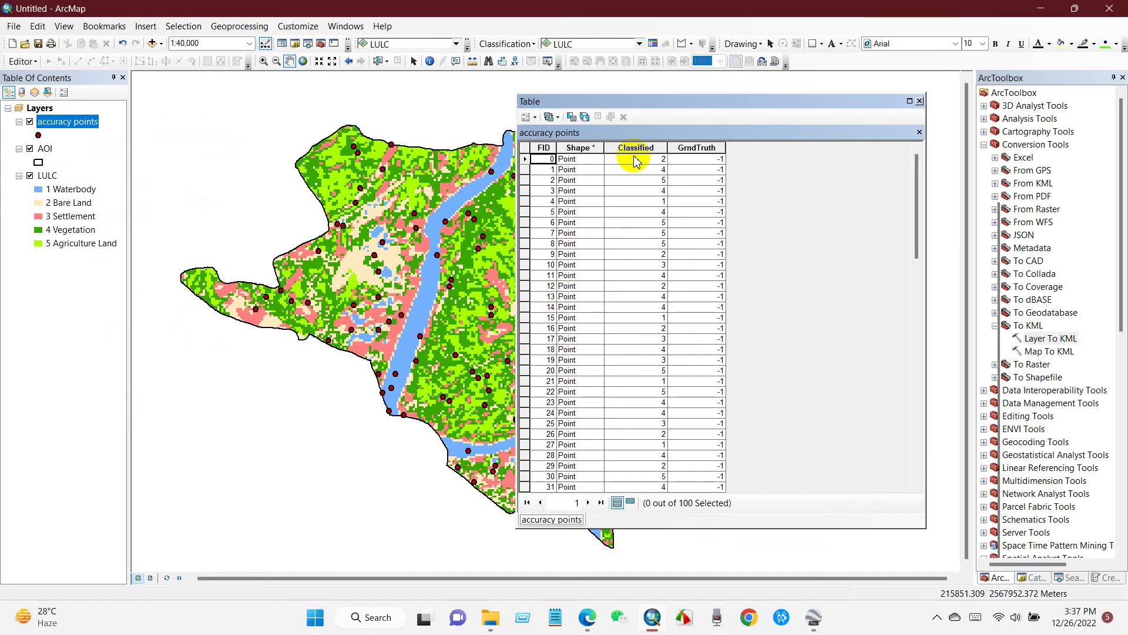
{"action": "left_click_drag", "start_coordinate": [654, 101], "coordinate": [712, 104]}
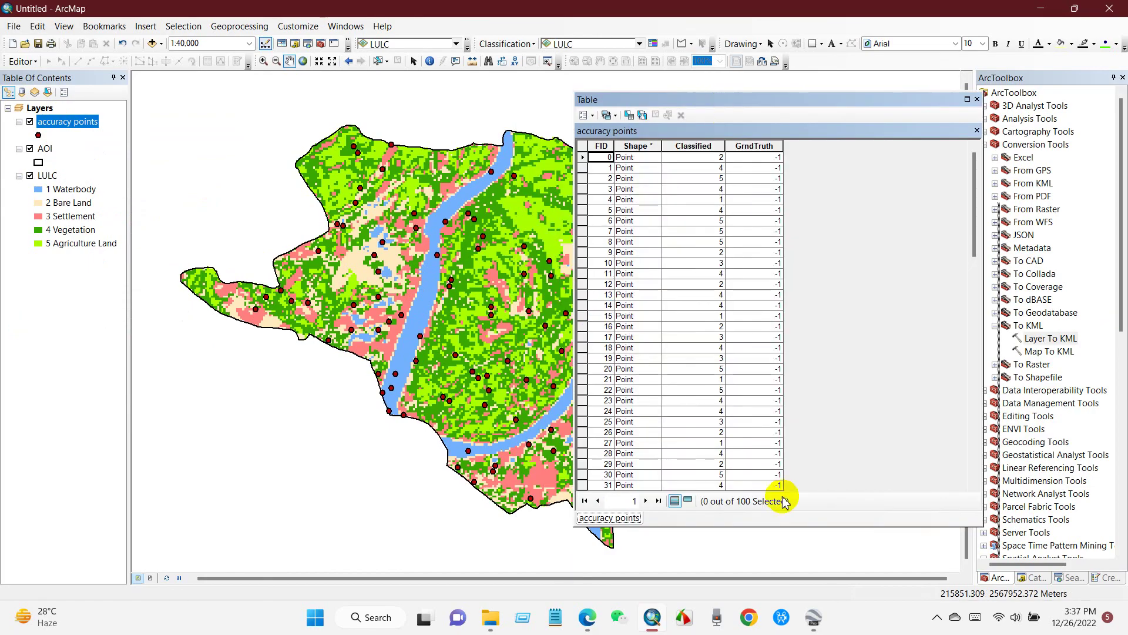
{"action": "left_click_drag", "start_coordinate": [780, 528], "coordinate": [779, 574]}
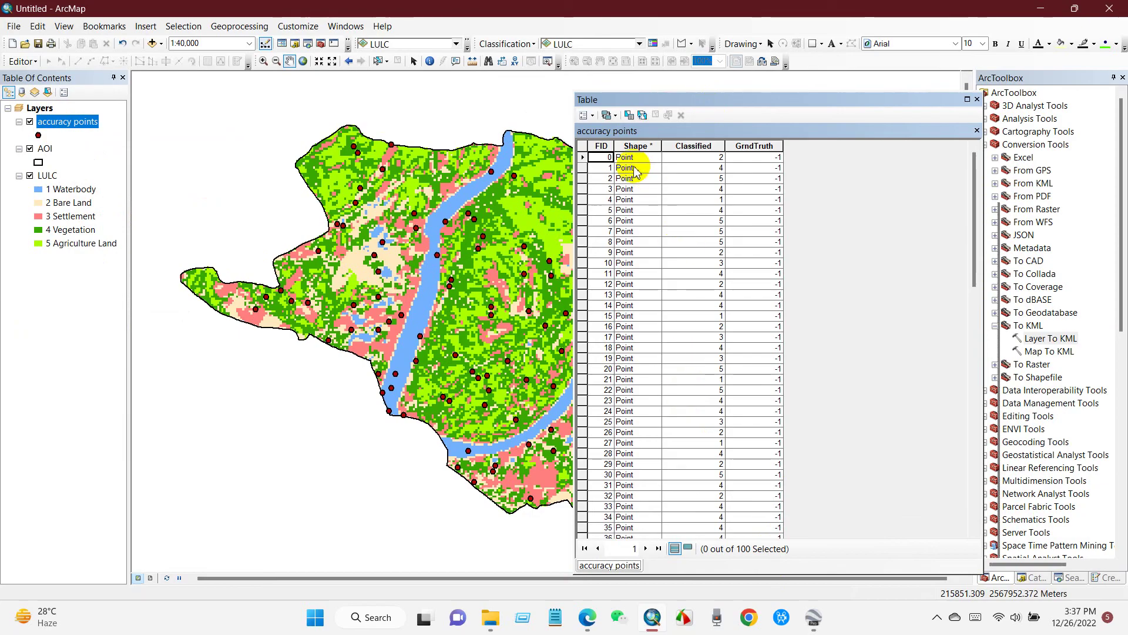
{"action": "left_click", "coordinate": [775, 159]}
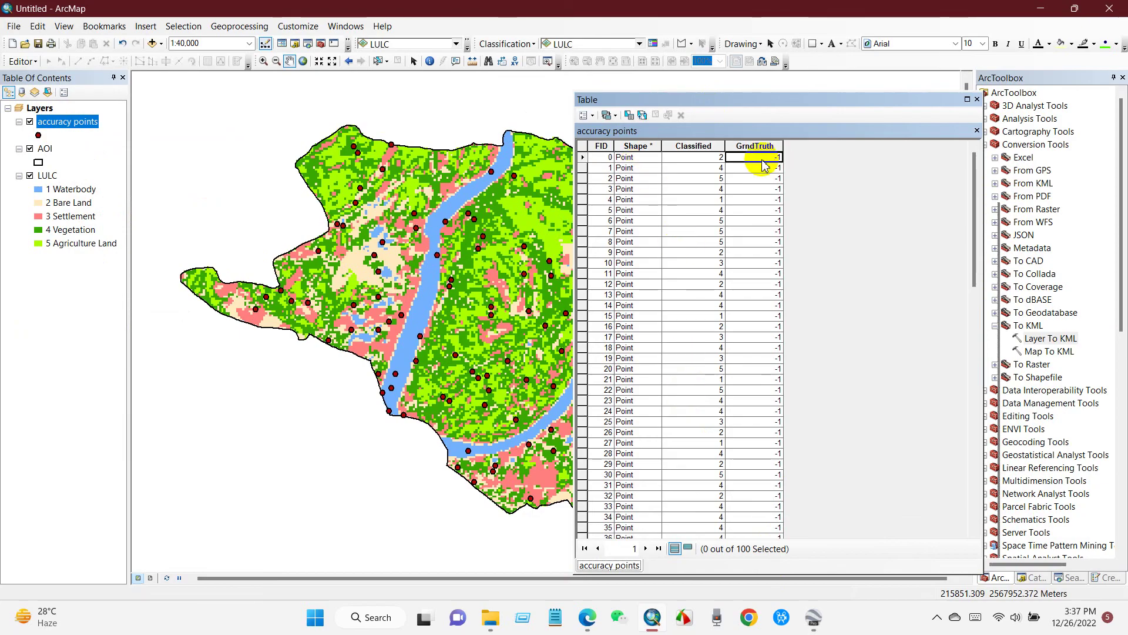
{"action": "right_click", "coordinate": [59, 123]}
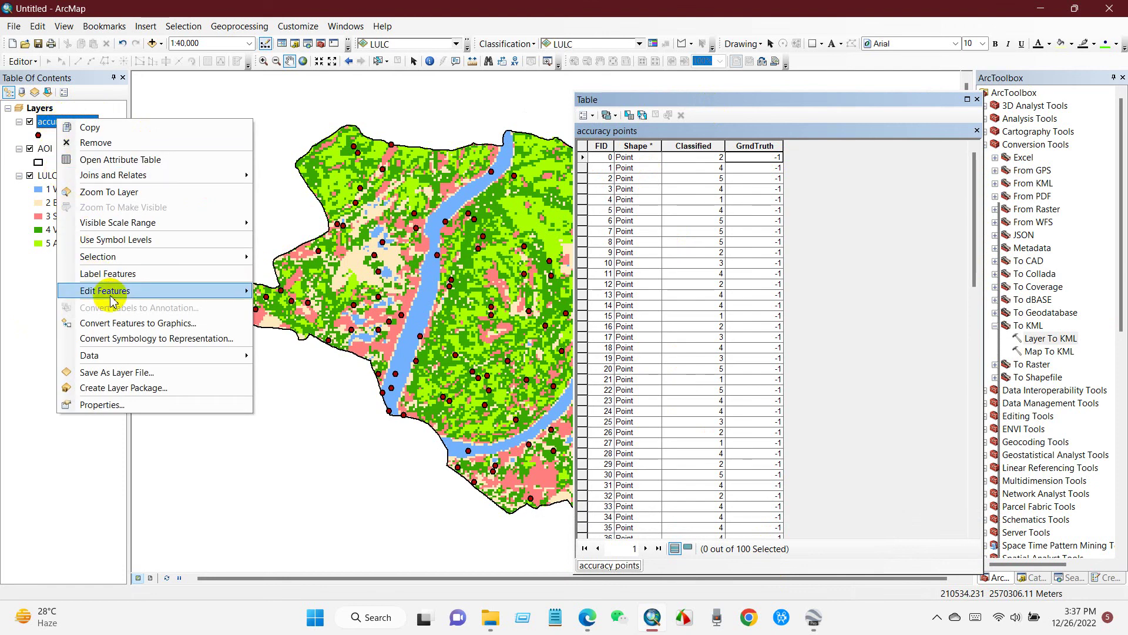
Start editing the accuracy points layer and locate point FID 0 on the map.
{"action": "mouse_move", "coordinate": [112, 292]}
{"action": "left_click", "coordinate": [316, 292]}
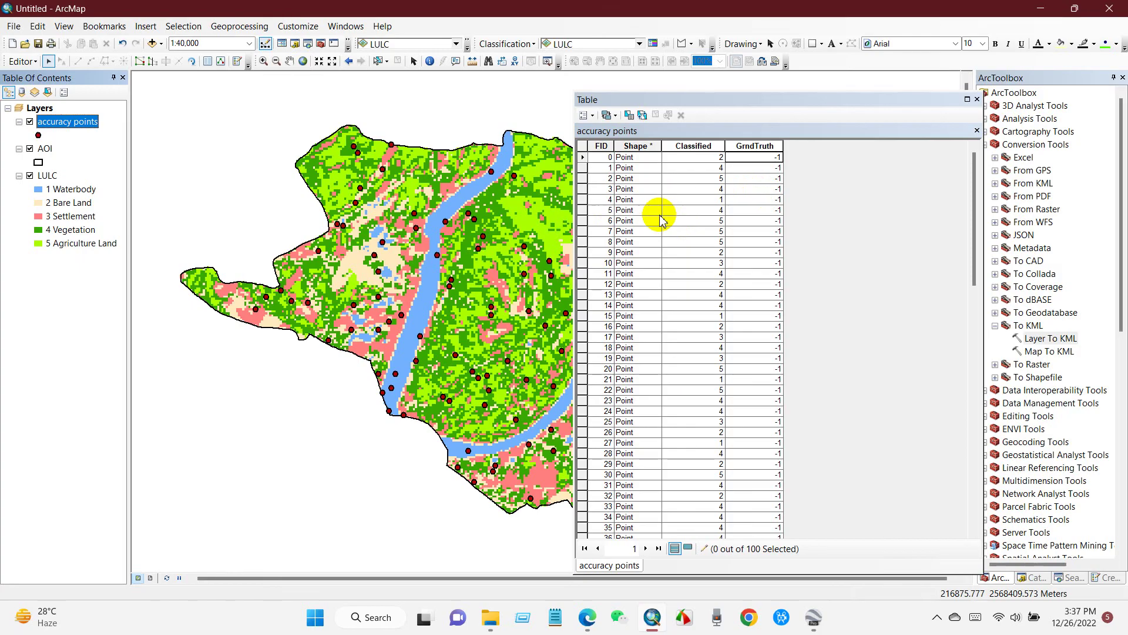
{"action": "left_click", "coordinate": [583, 158]}
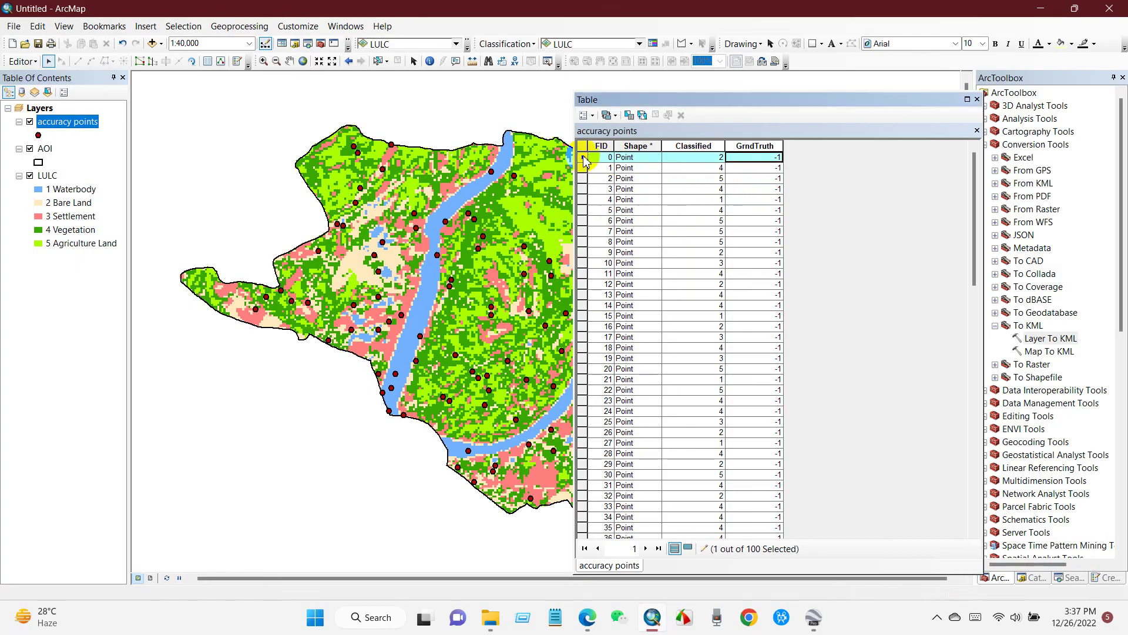
{"action": "left_click", "coordinate": [382, 156]}
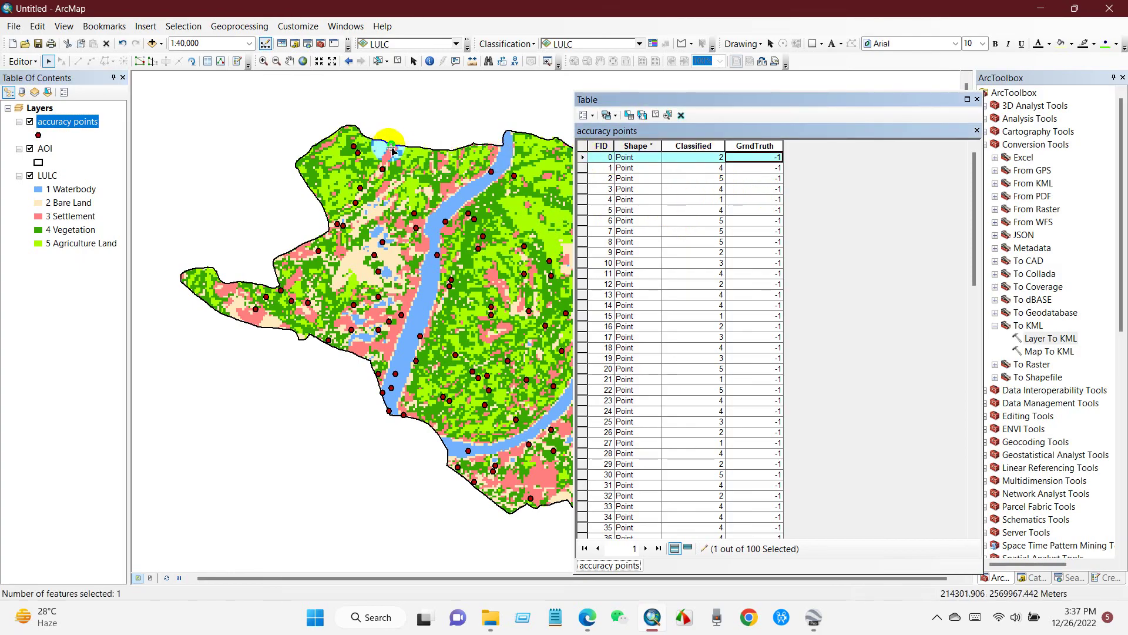
{"action": "left_click", "coordinate": [398, 61]}
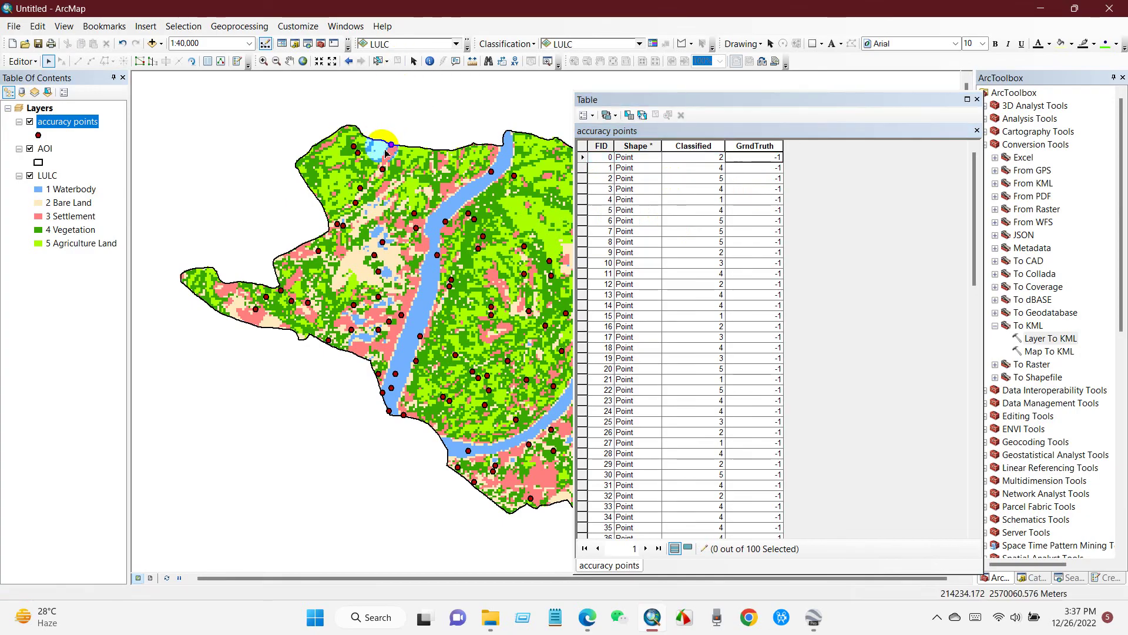
Compare the point against the 2 Bare Land legend class, zooming in and out.
{"action": "left_click", "coordinate": [71, 205]}
{"action": "left_click", "coordinate": [75, 207]}
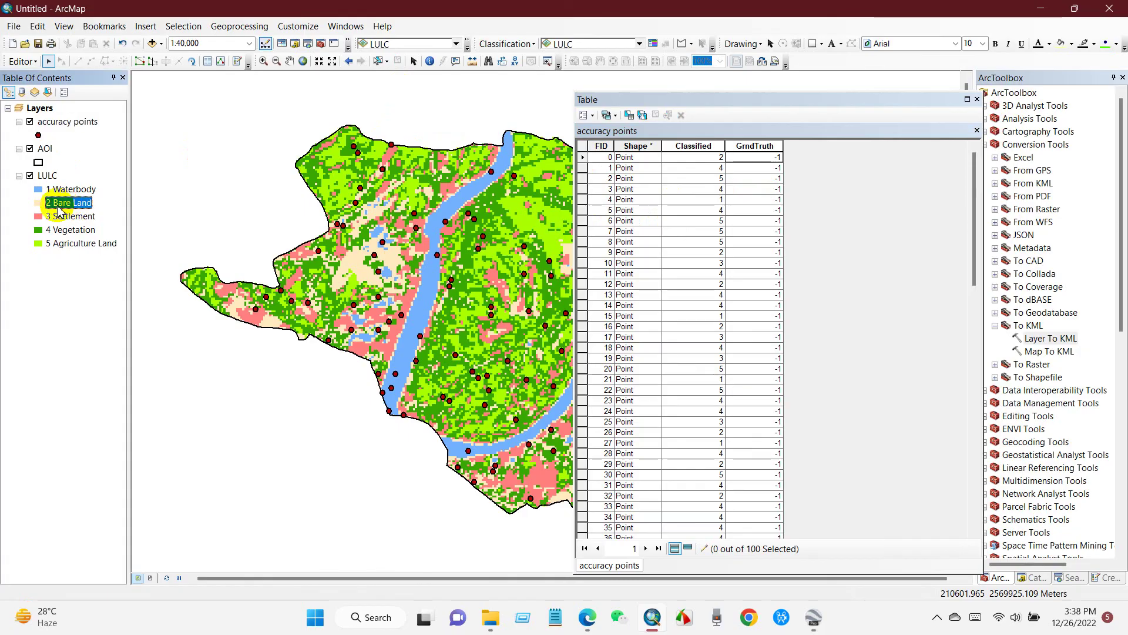
{"action": "left_click", "coordinate": [395, 168]}
{"action": "scroll", "coordinate": [394, 156], "scroll_direction": "up", "scroll_amount": 5}
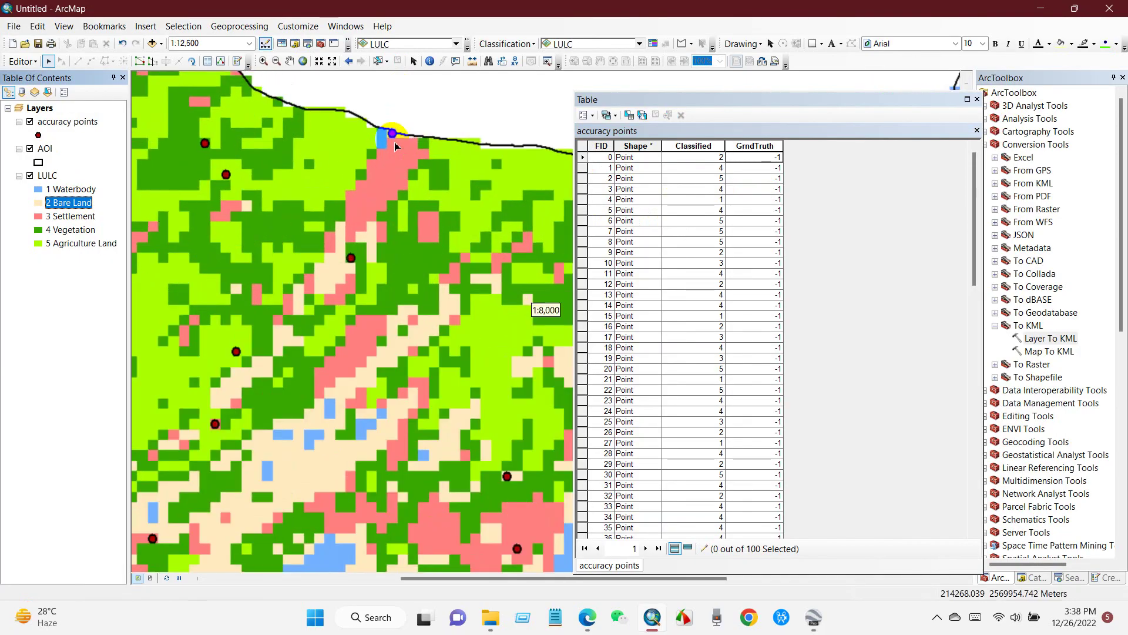
{"action": "scroll", "coordinate": [397, 141], "scroll_direction": "up", "scroll_amount": 5}
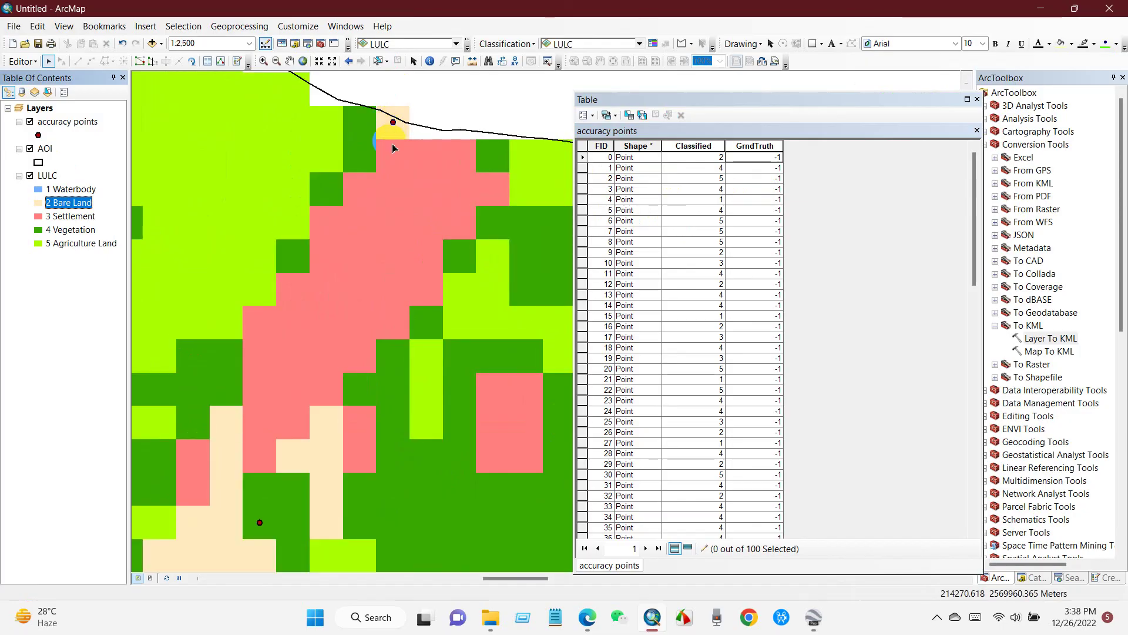
{"action": "scroll", "coordinate": [393, 148], "scroll_direction": "down", "scroll_amount": 3}
{"action": "scroll", "coordinate": [379, 212], "scroll_direction": "down", "scroll_amount": 1}
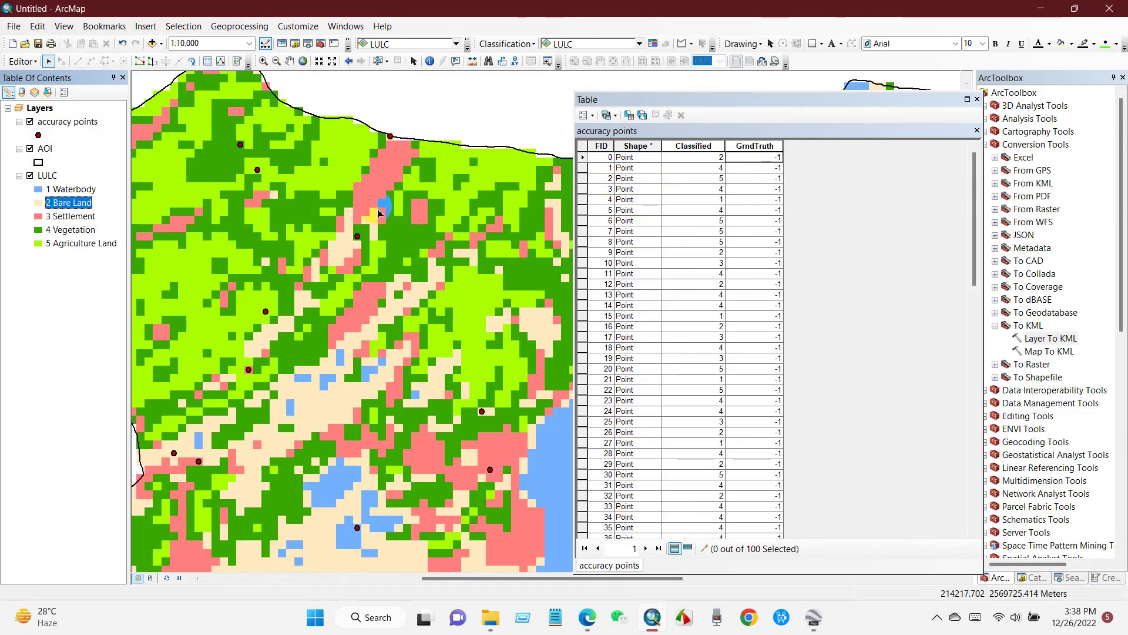
{"action": "left_click", "coordinate": [813, 617]}
Fly to placemark 2 in Google Earth Pro to inspect its ground cover.
{"action": "double_click", "coordinate": [56, 210]}
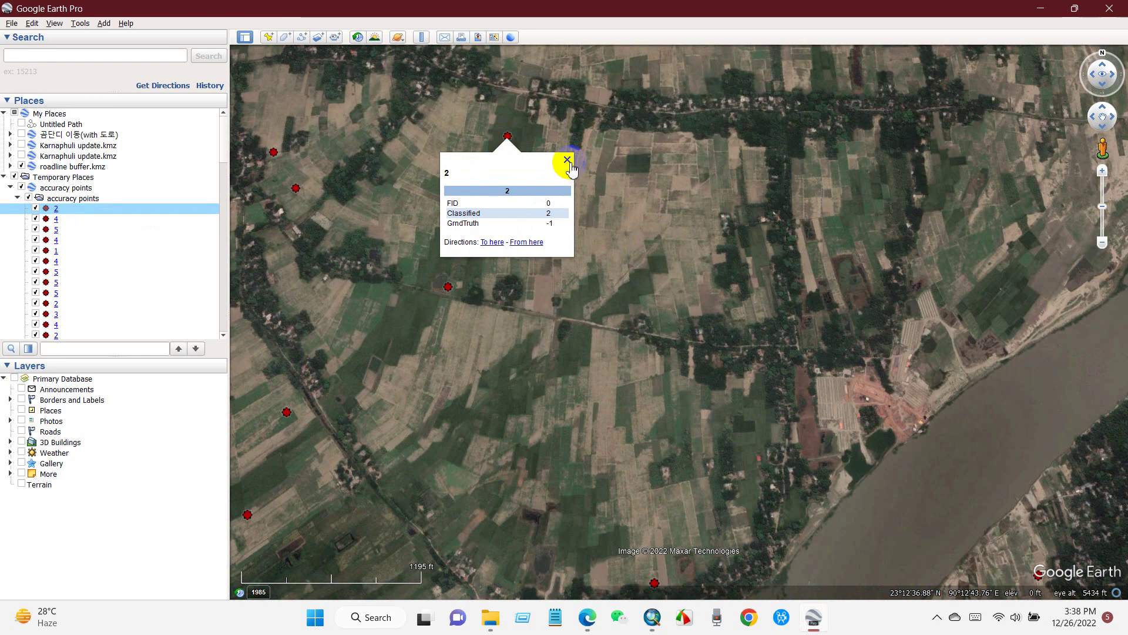
{"action": "left_click", "coordinate": [567, 159]}
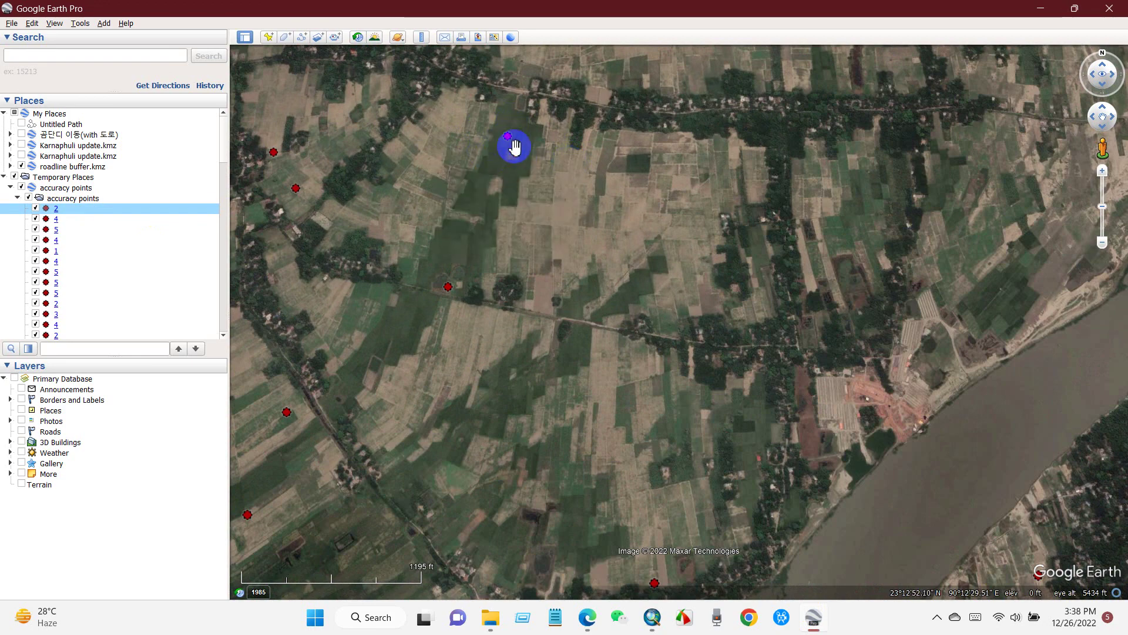
{"action": "scroll", "coordinate": [501, 154], "scroll_direction": "down", "scroll_amount": 2}
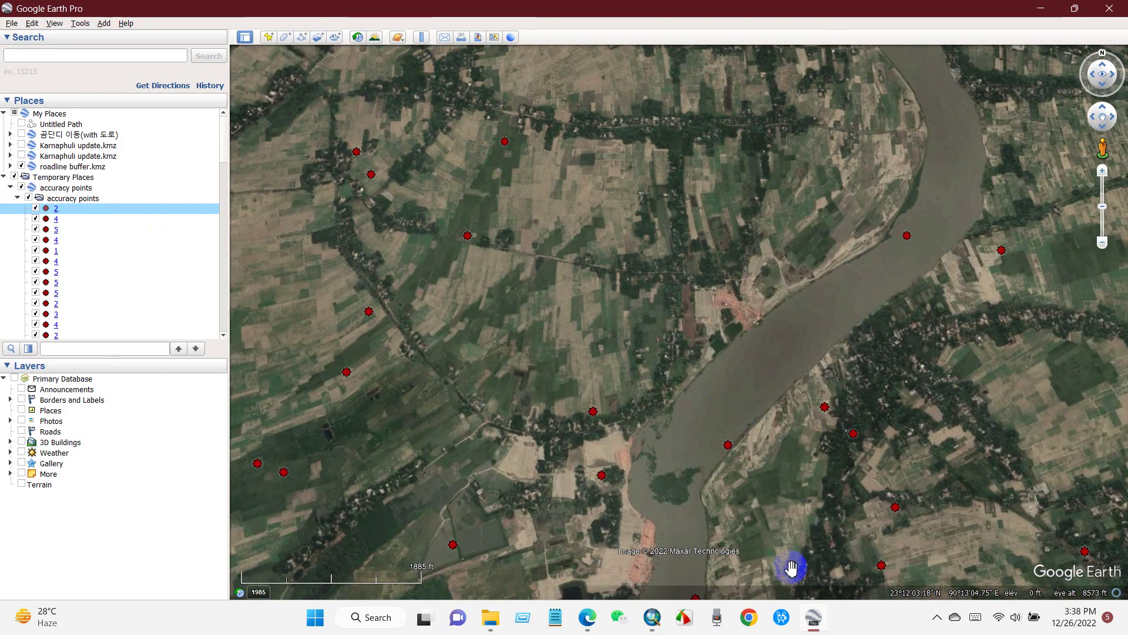
{"action": "left_click", "coordinate": [652, 617]}
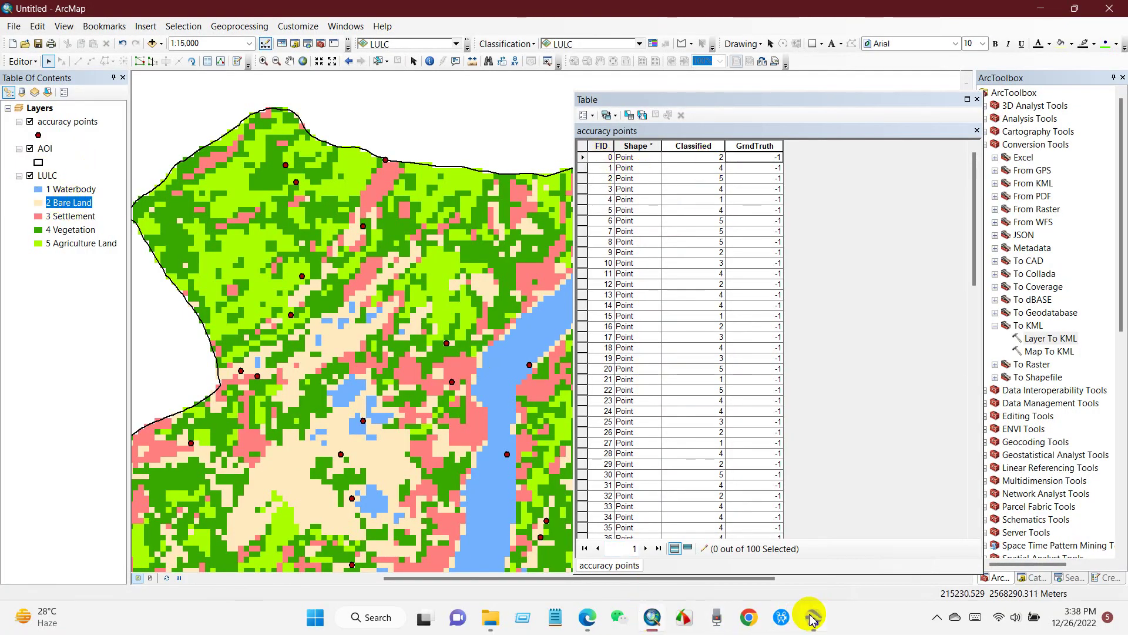
{"action": "mouse_move", "coordinate": [812, 620]}
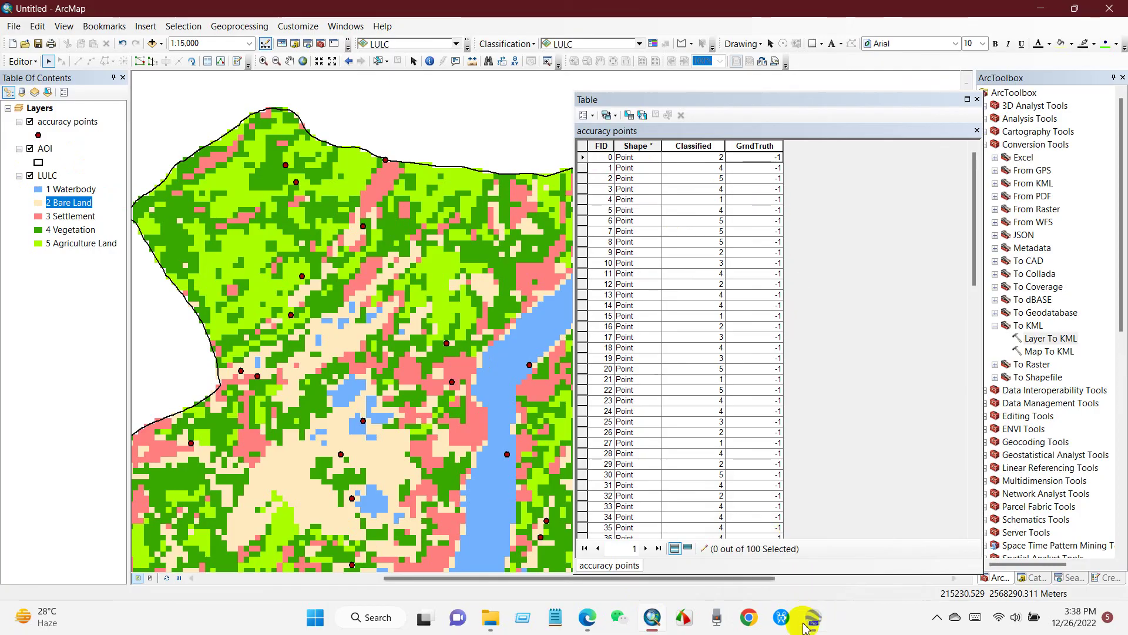
{"action": "left_click", "coordinate": [813, 618]}
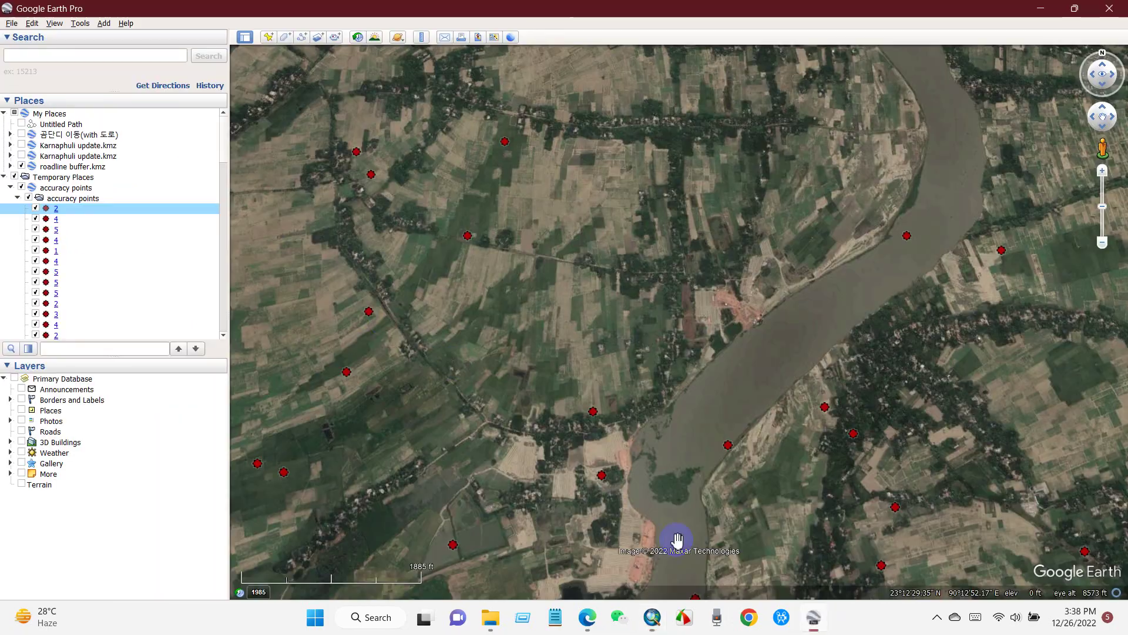
Review placemark 2's details, then select FID 0's GrndTruth value -1 for editing.
{"action": "left_click", "coordinate": [56, 211]}
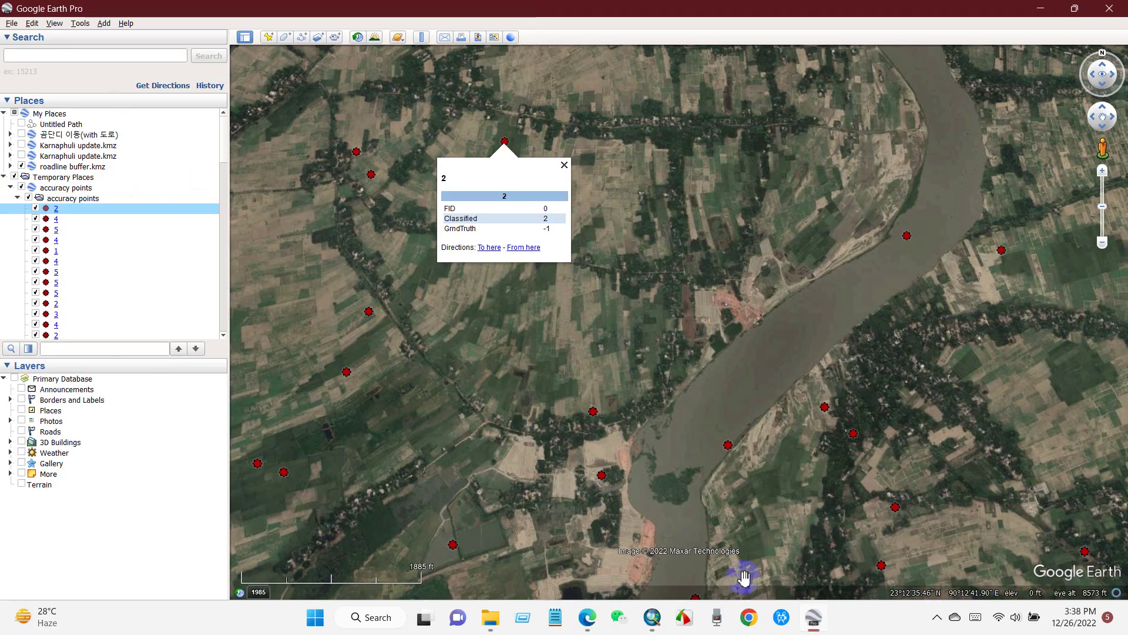
{"action": "left_click", "coordinate": [822, 623]}
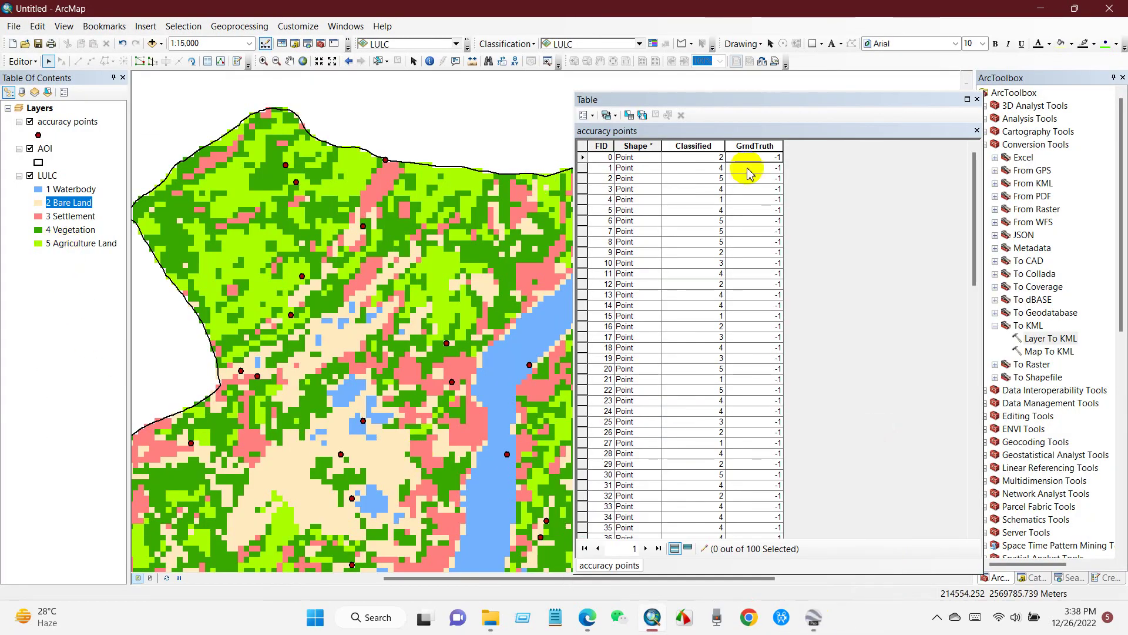
{"action": "left_click", "coordinate": [767, 158]}
{"action": "left_click_drag", "start_coordinate": [767, 157], "coordinate": [717, 152]}
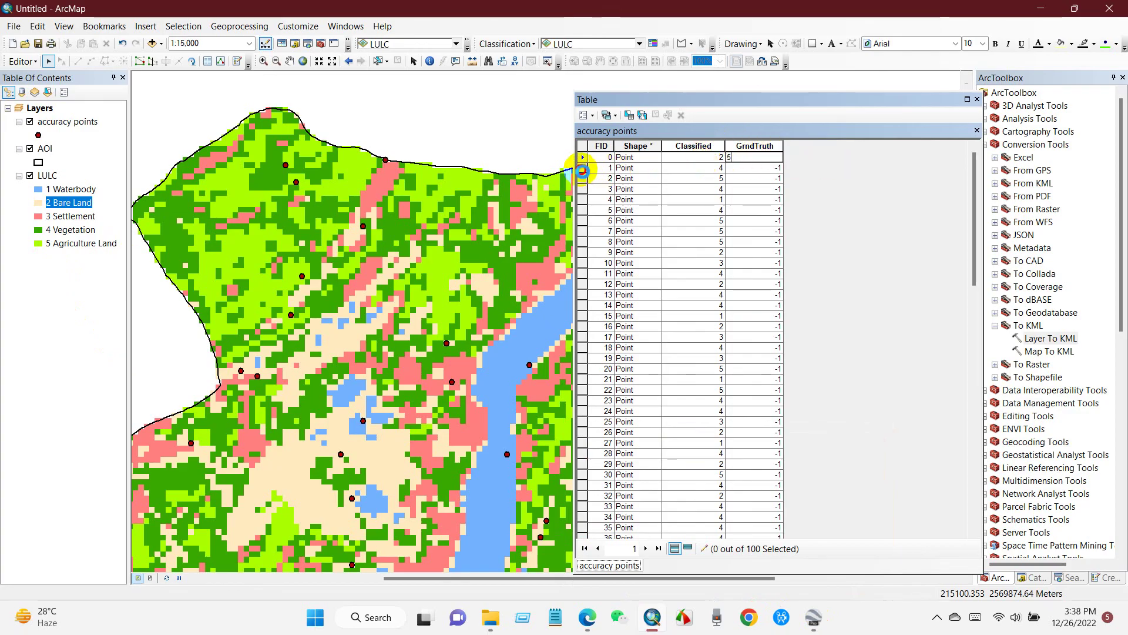
Commit ground-truth class 5 for FID 0, then inspect placemark FID 1 in Google Earth Pro.
{"action": "left_click", "coordinate": [581, 169]}
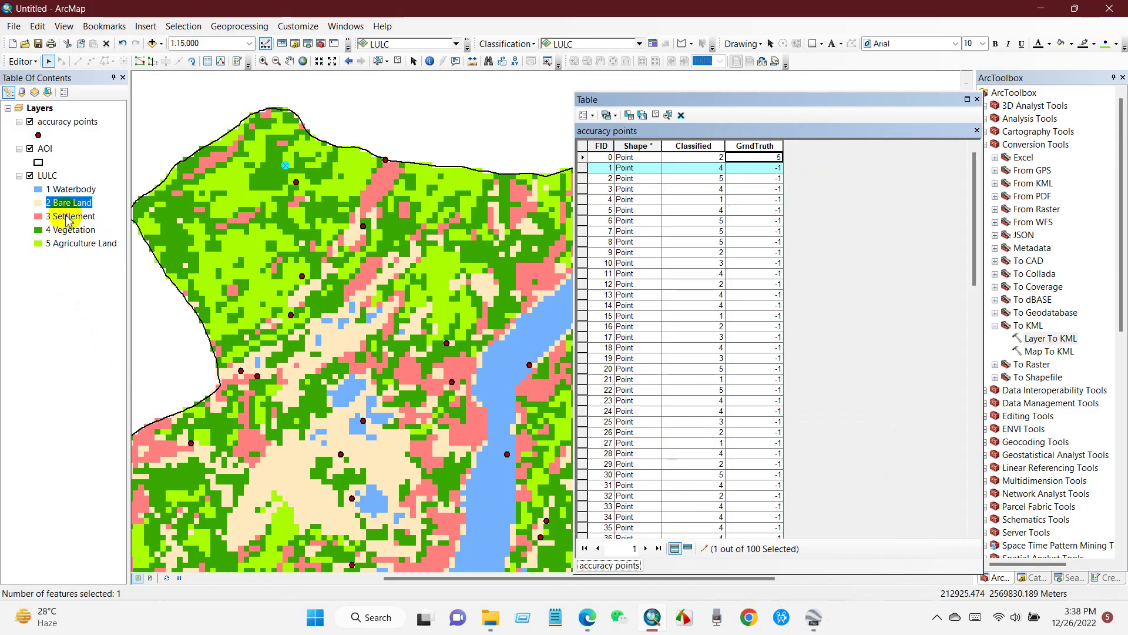
{"action": "scroll", "coordinate": [279, 167], "scroll_direction": "up", "scroll_amount": 6}
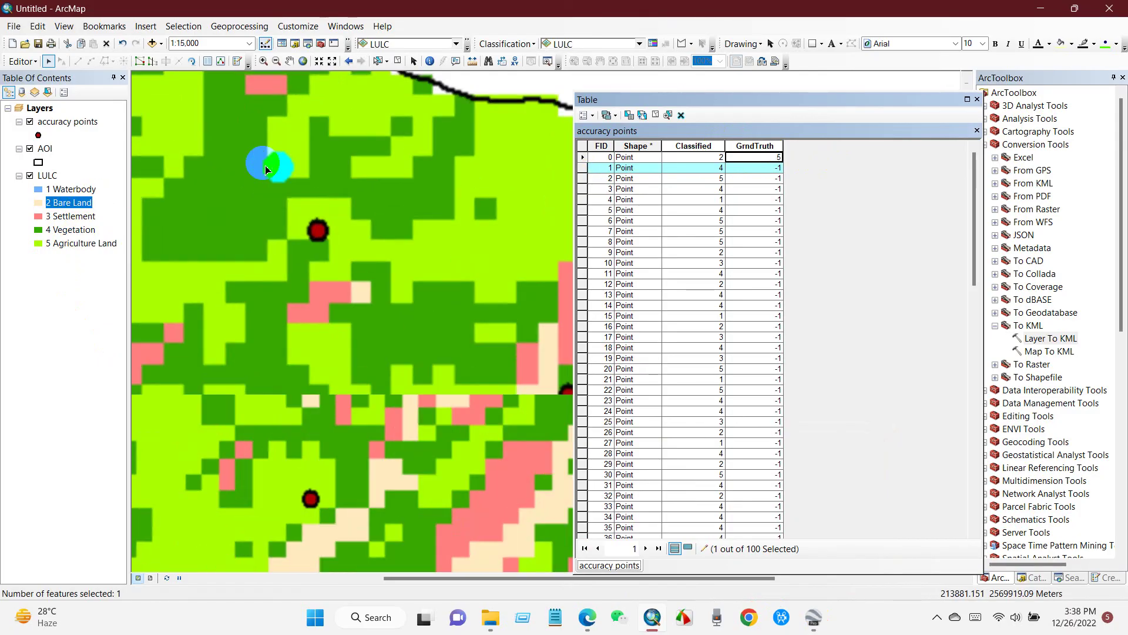
{"action": "scroll", "coordinate": [271, 179], "scroll_direction": "down", "scroll_amount": 5}
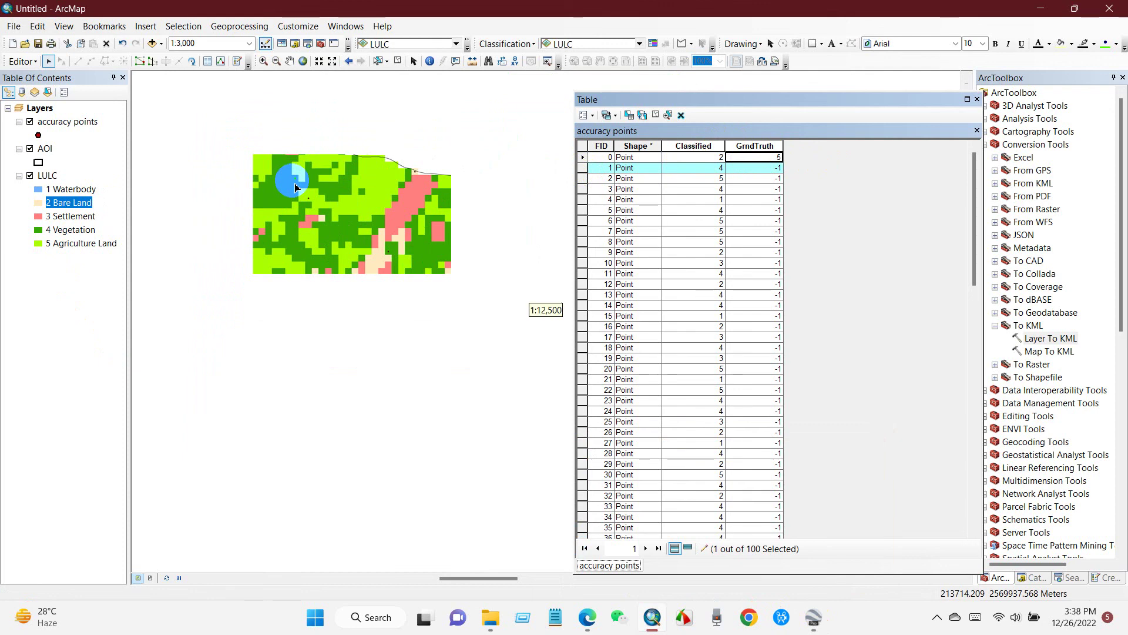
{"action": "scroll", "coordinate": [296, 186], "scroll_direction": "down", "scroll_amount": 1}
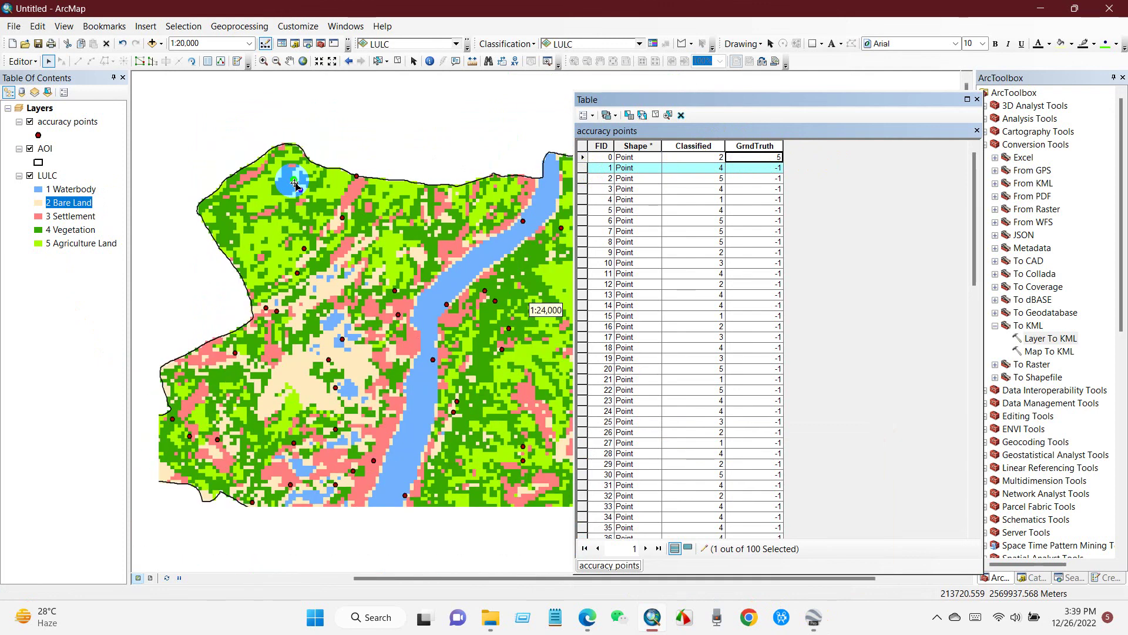
{"action": "left_click", "coordinate": [398, 61]}
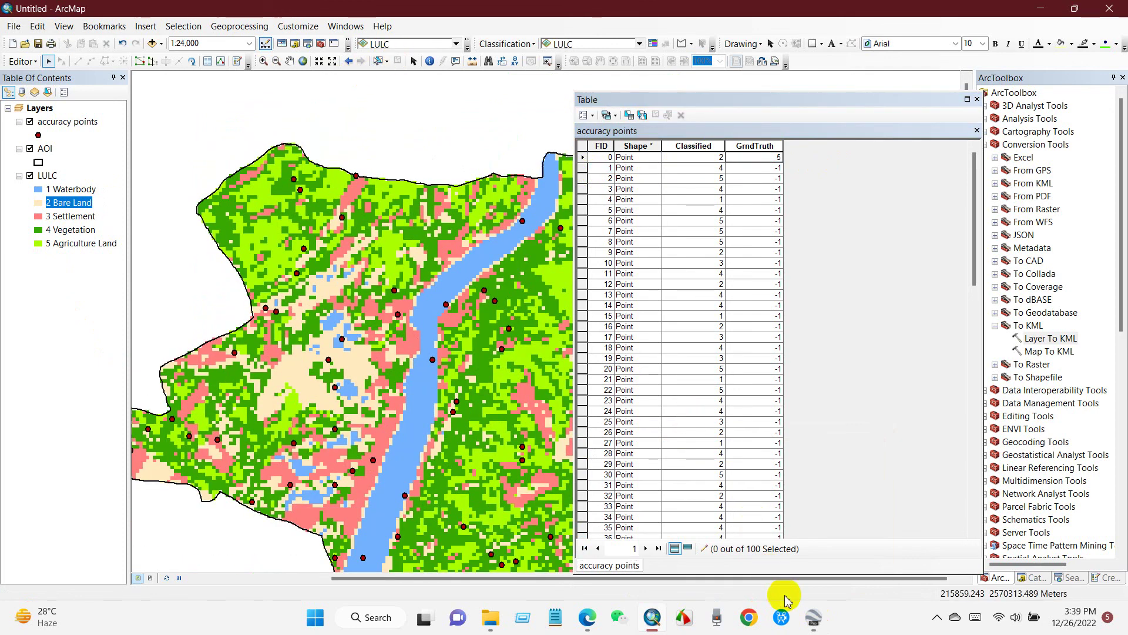
{"action": "left_click", "coordinate": [808, 614]}
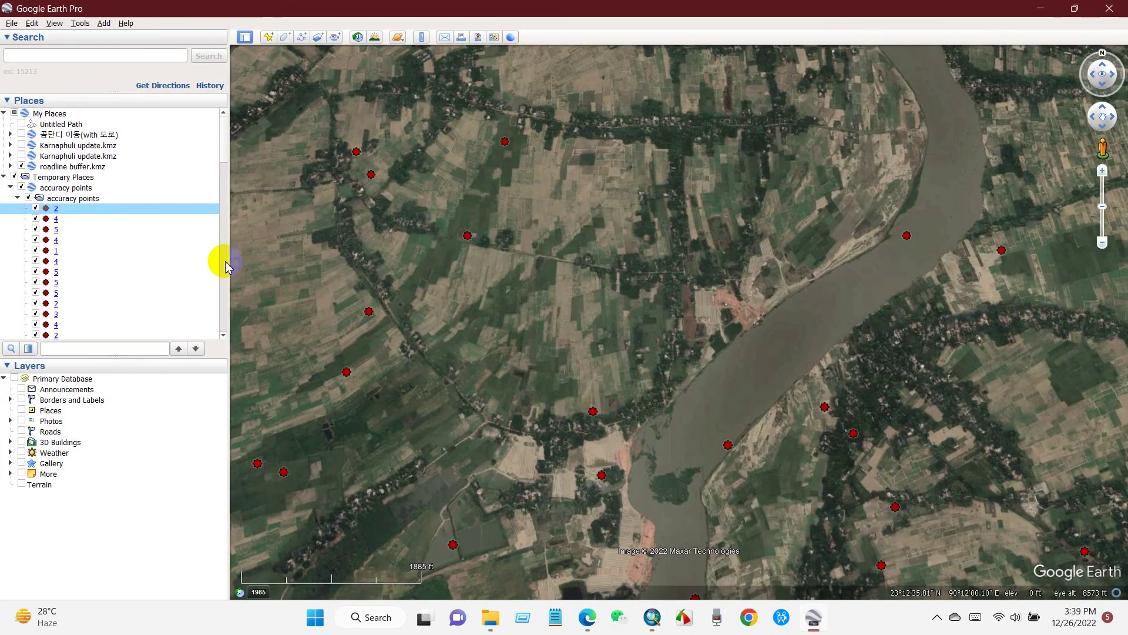
{"action": "left_click", "coordinate": [56, 219]}
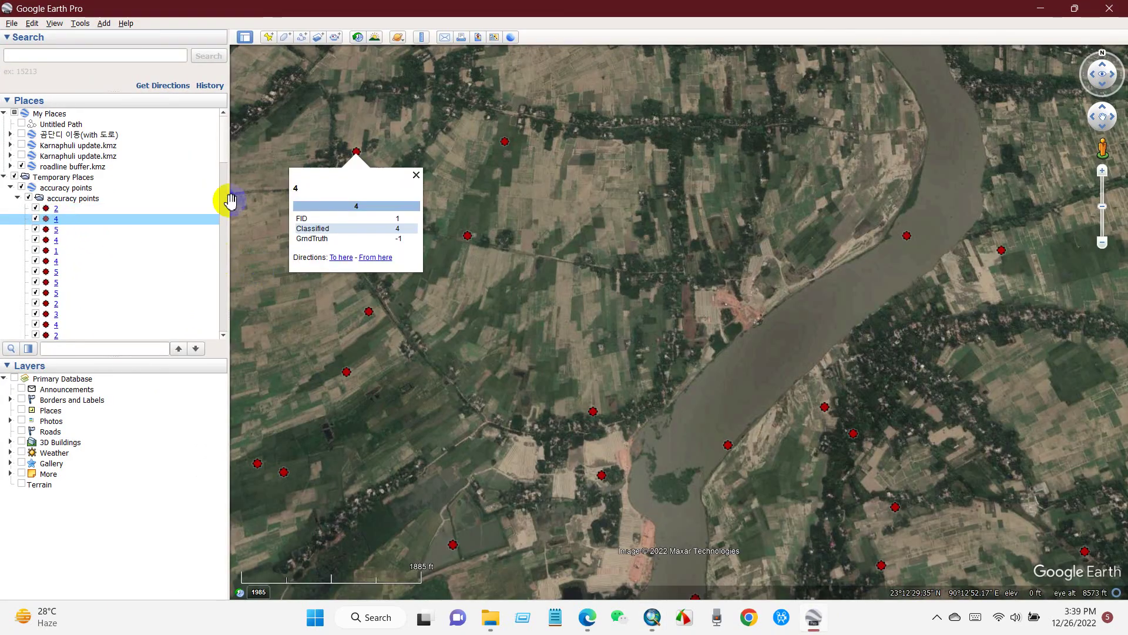
{"action": "left_click", "coordinate": [417, 175]}
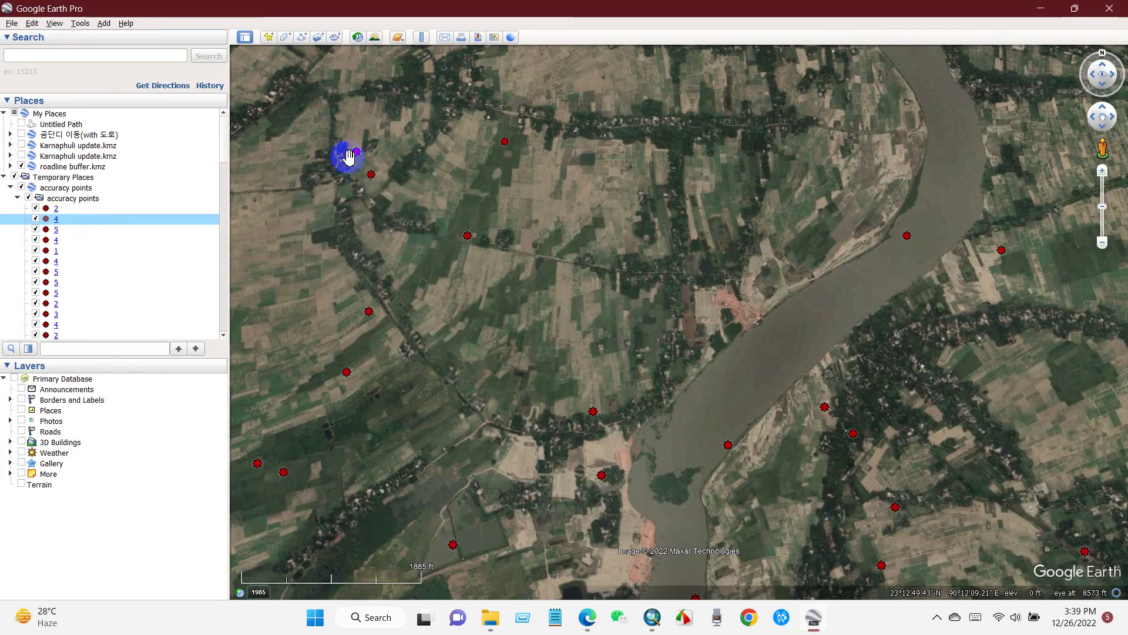
{"action": "left_click", "coordinate": [812, 622]}
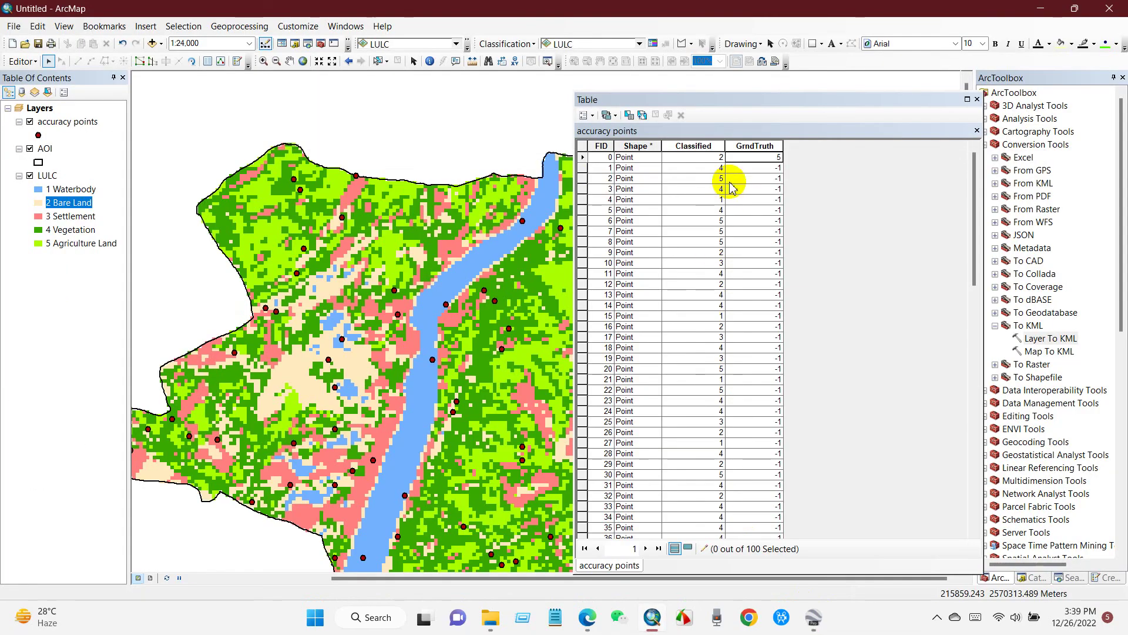
Replace FID 1's GrndTruth value -1 with class 4.
{"action": "left_click", "coordinate": [770, 168]}
{"action": "left_click_drag", "start_coordinate": [772, 168], "coordinate": [720, 164]}
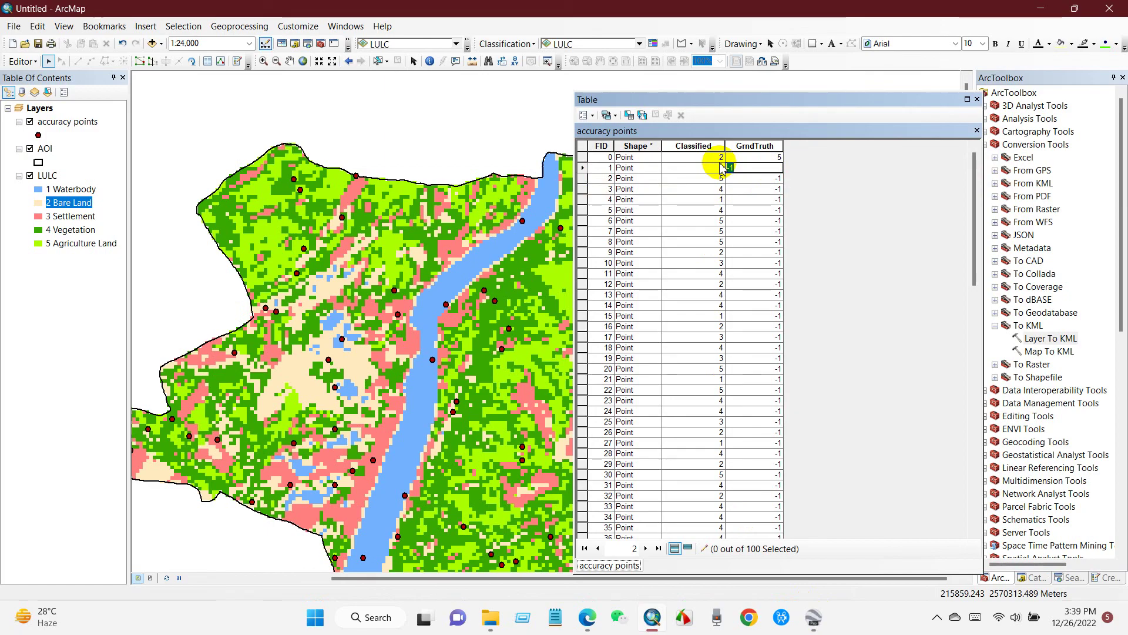
{"action": "type", "text": "4"}
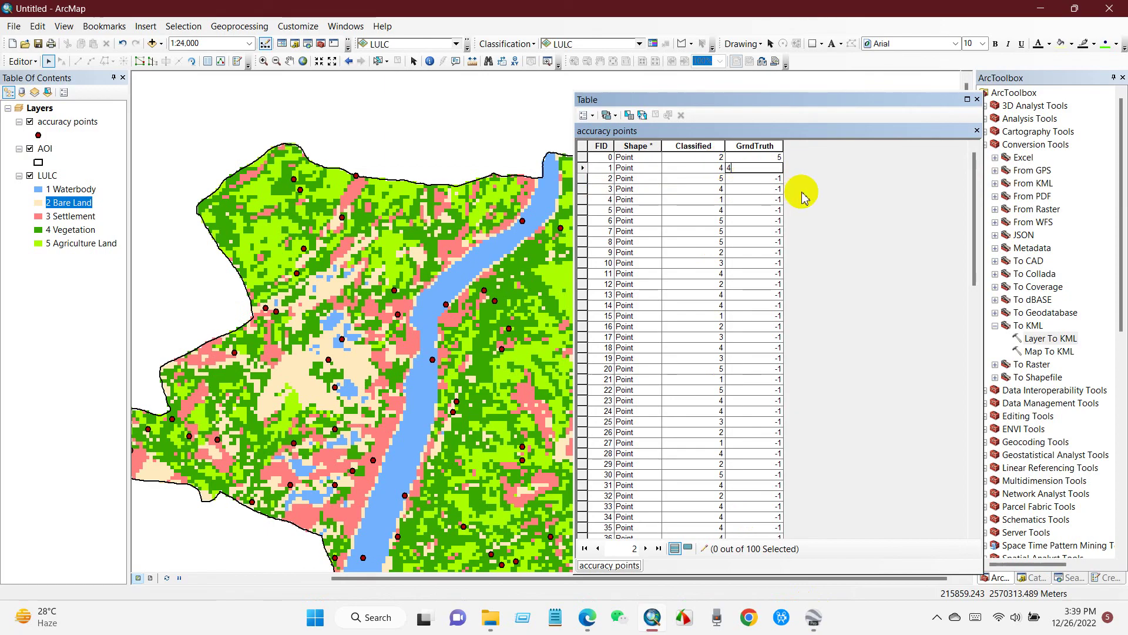
{"action": "left_click", "coordinate": [582, 179]}
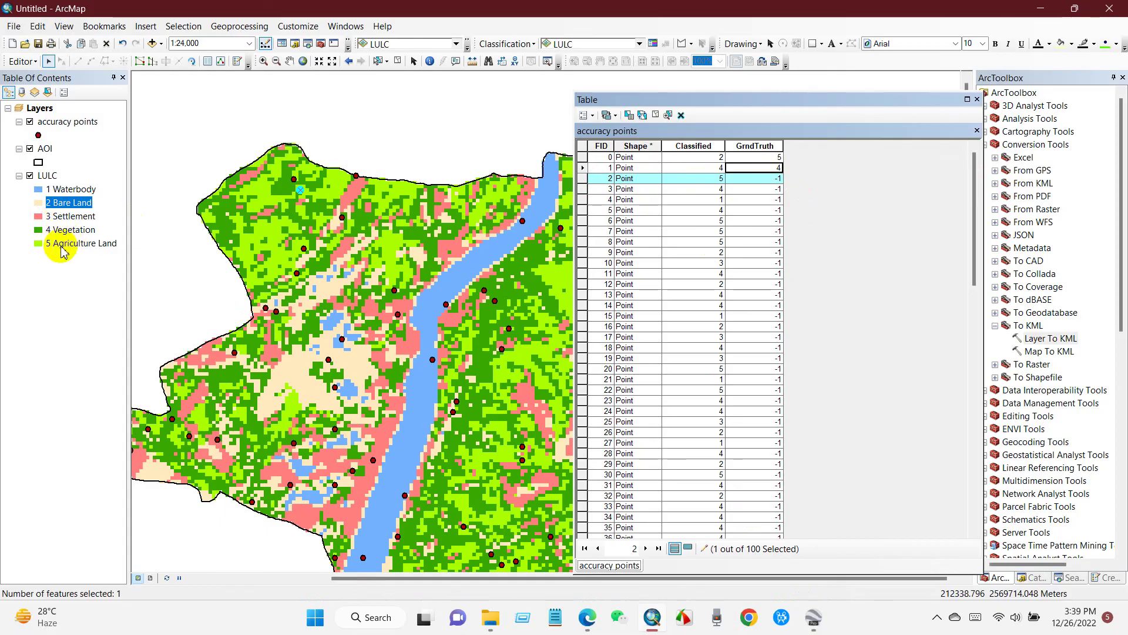
Inspect placemark FID 2 on the Google Earth Pro imagery, zooming in on it.
{"action": "left_click", "coordinate": [814, 617]}
{"action": "left_click", "coordinate": [57, 231]}
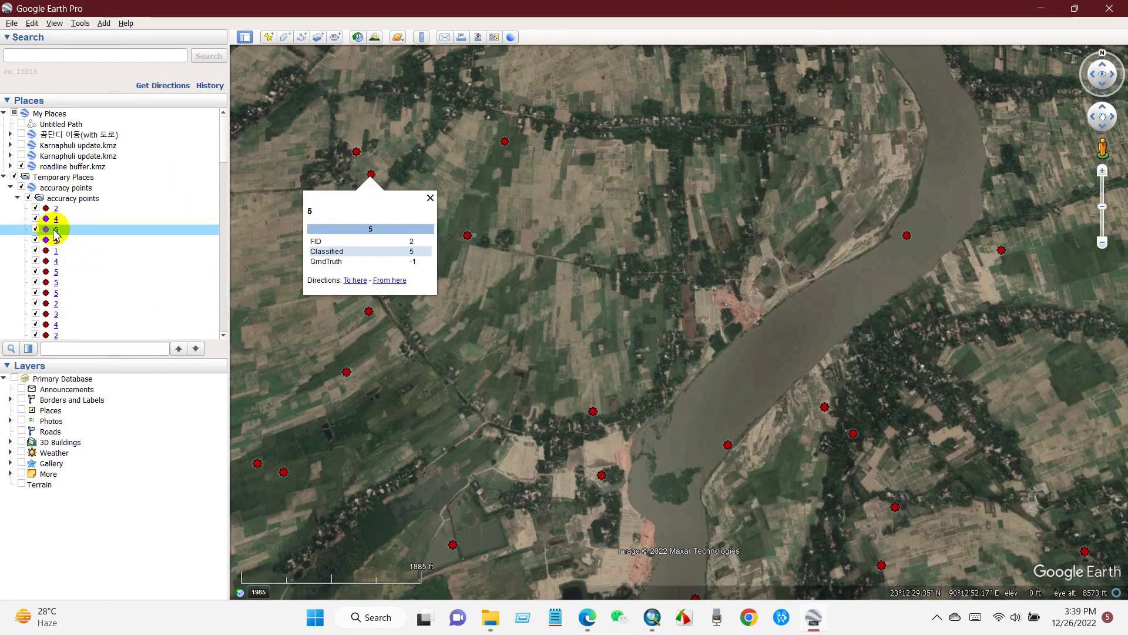
{"action": "scroll", "coordinate": [397, 182], "scroll_direction": "up", "scroll_amount": 3}
{"action": "left_click", "coordinate": [430, 197]}
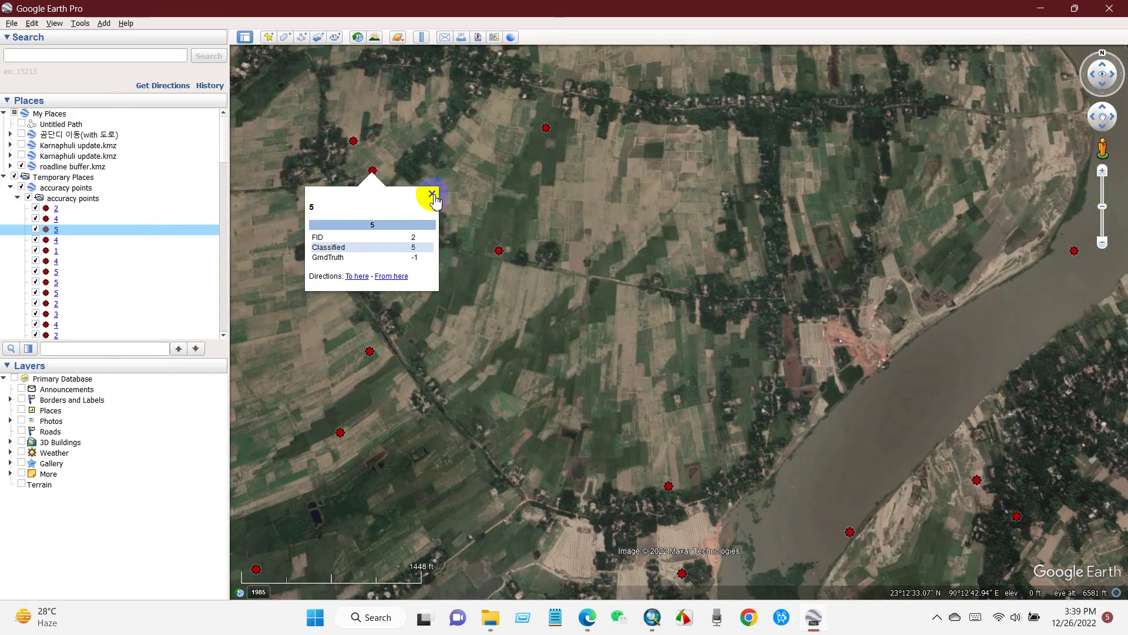
{"action": "scroll", "coordinate": [377, 182], "scroll_direction": "up", "scroll_amount": 2}
{"action": "scroll", "coordinate": [374, 178], "scroll_direction": "up", "scroll_amount": 1}
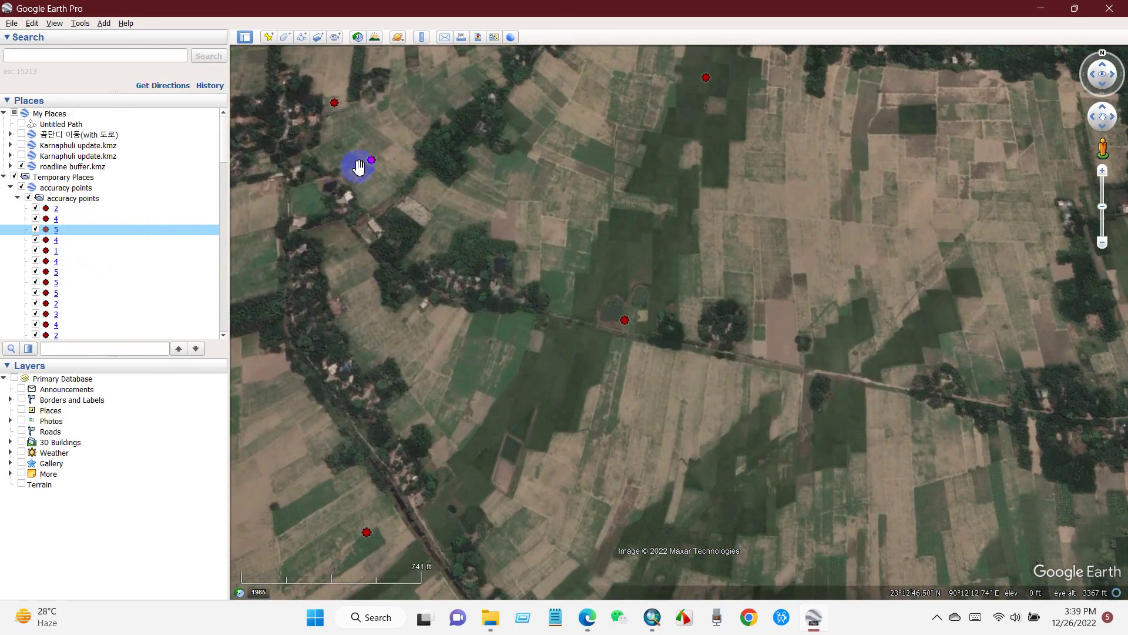
{"action": "scroll", "coordinate": [370, 172], "scroll_direction": "down", "scroll_amount": 2}
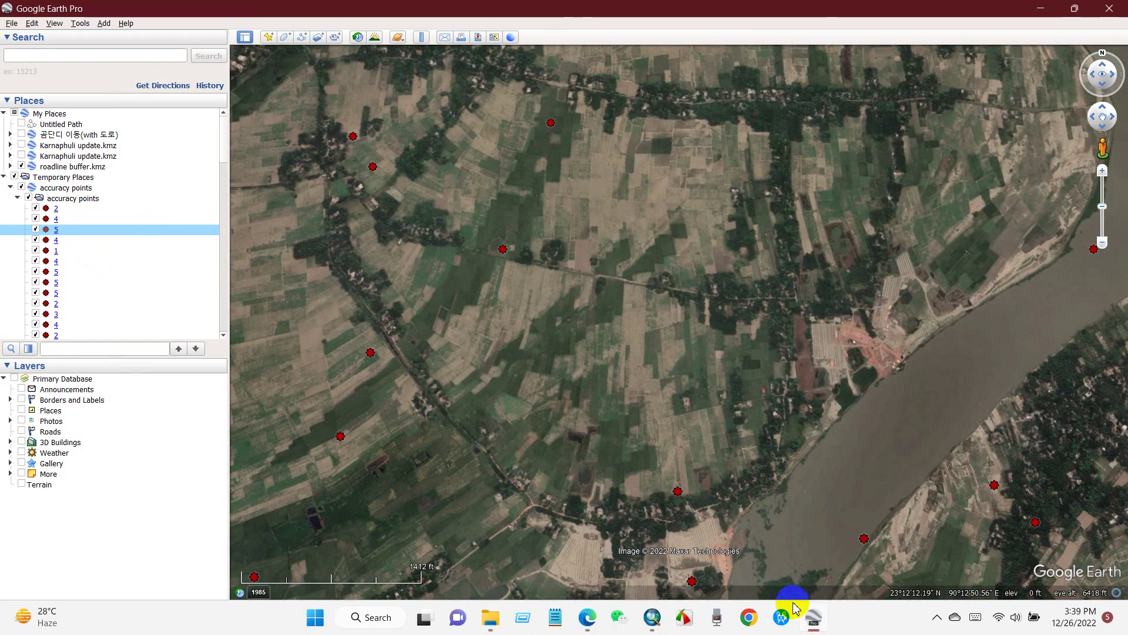
{"action": "left_click", "coordinate": [813, 616]}
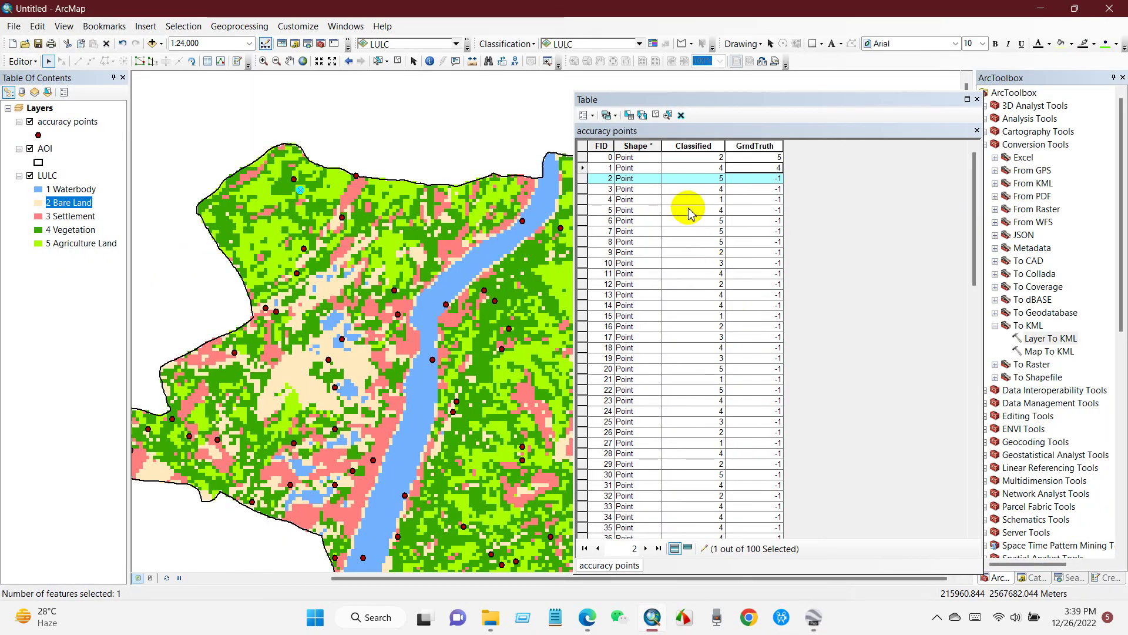
Commit ground-truth class 5 in FID 2's GrndTruth cell.
{"action": "left_click", "coordinate": [768, 179]}
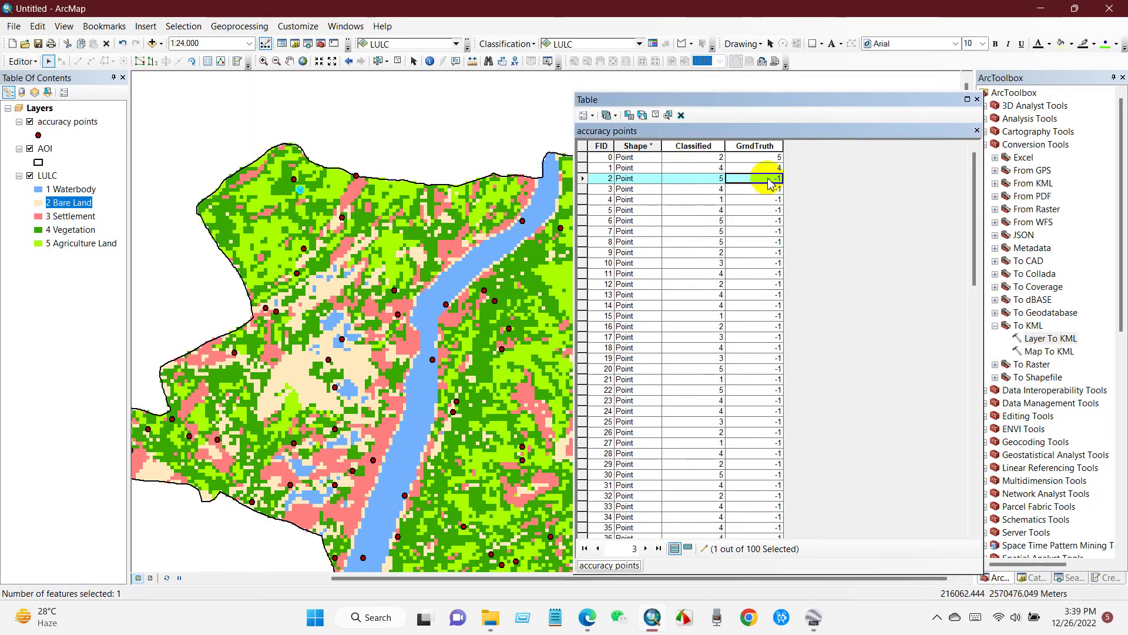
{"action": "left_click", "coordinate": [721, 178]}
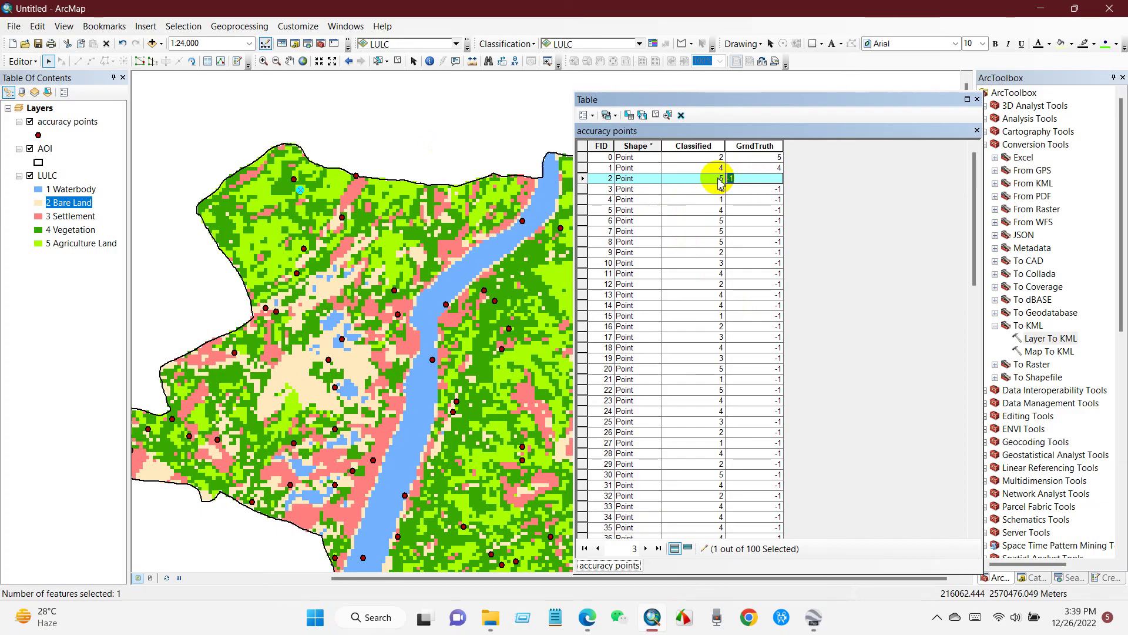
{"action": "left_click", "coordinate": [579, 192]}
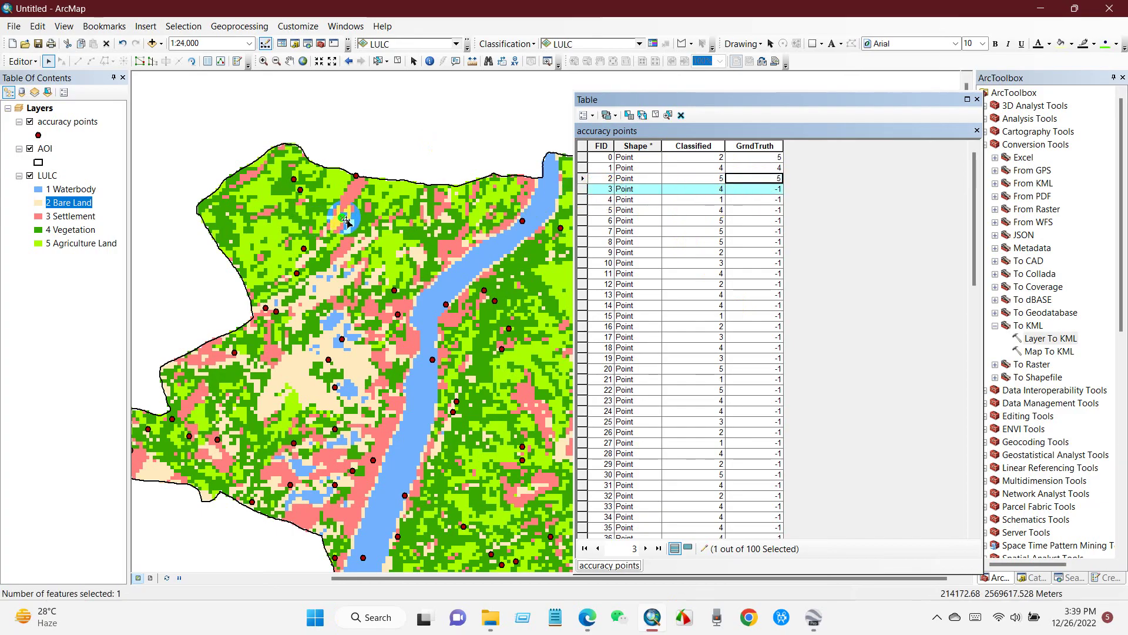
Check the 4 Vegetation legend class and inspect placemark FID 3 in Google Earth Pro.
{"action": "scroll", "coordinate": [347, 221], "scroll_direction": "up", "scroll_amount": 5}
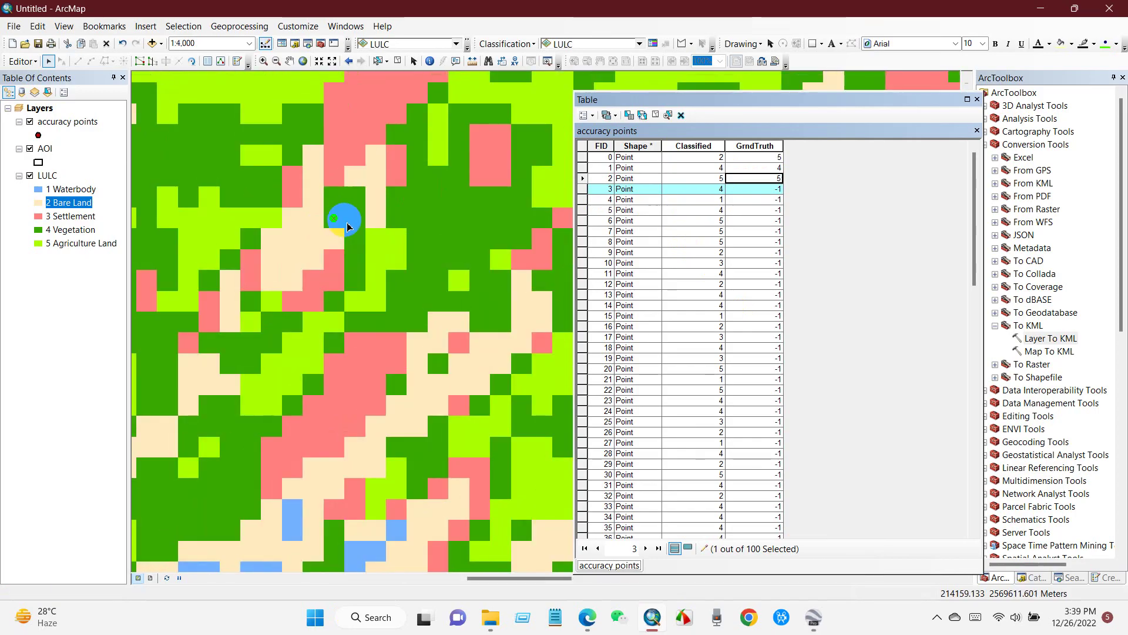
{"action": "left_click", "coordinate": [67, 230]}
{"action": "left_click", "coordinate": [813, 617]}
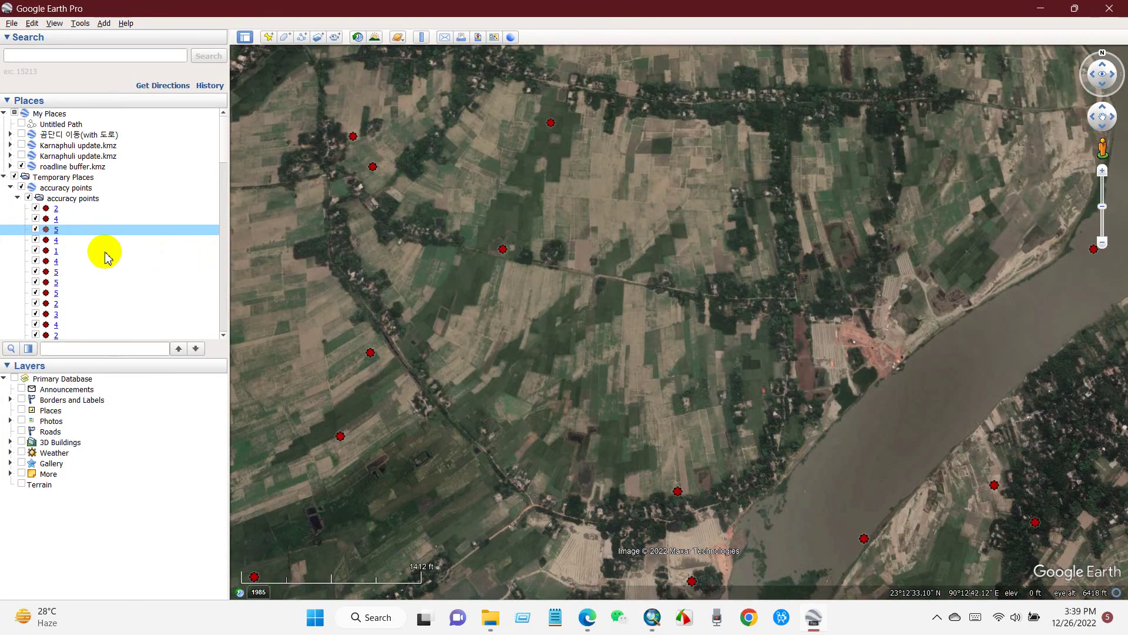
{"action": "left_click", "coordinate": [56, 241]}
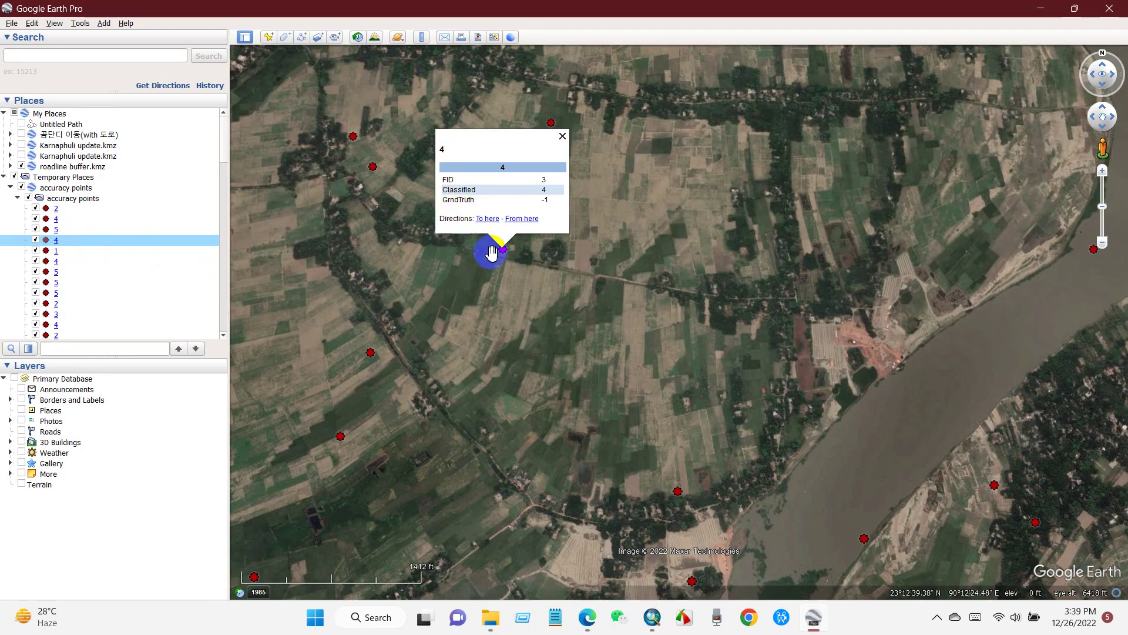
{"action": "scroll", "coordinate": [492, 255], "scroll_direction": "up", "scroll_amount": 2}
{"action": "left_click", "coordinate": [570, 142]}
{"action": "scroll", "coordinate": [504, 252], "scroll_direction": "up", "scroll_amount": 2}
{"action": "scroll", "coordinate": [511, 285], "scroll_direction": "down", "scroll_amount": 3}
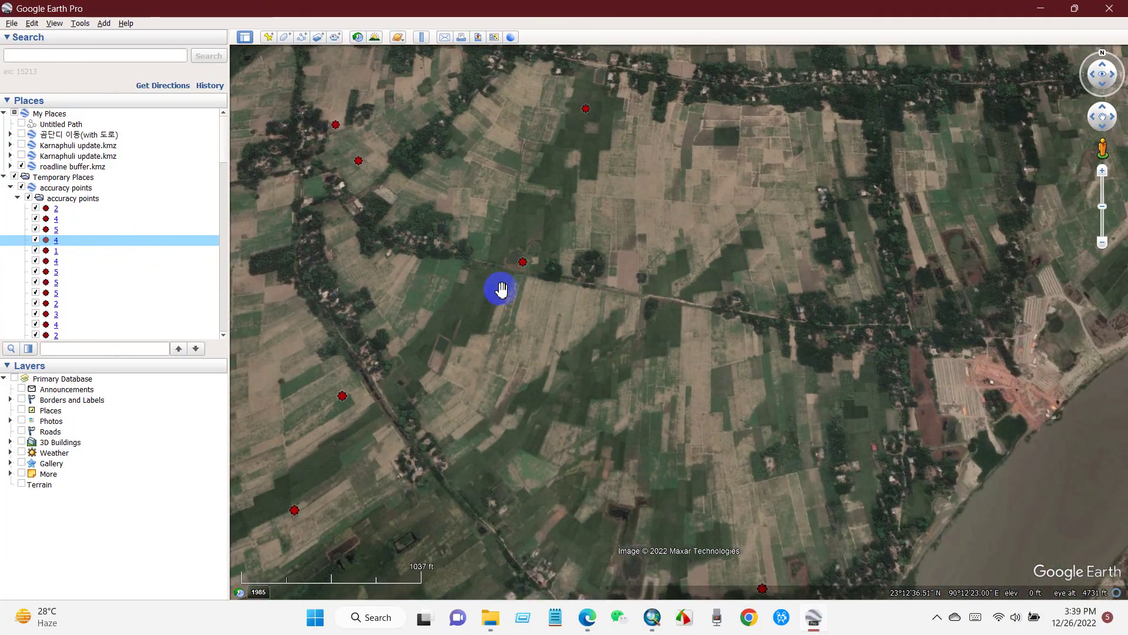
{"action": "left_click", "coordinate": [814, 619]}
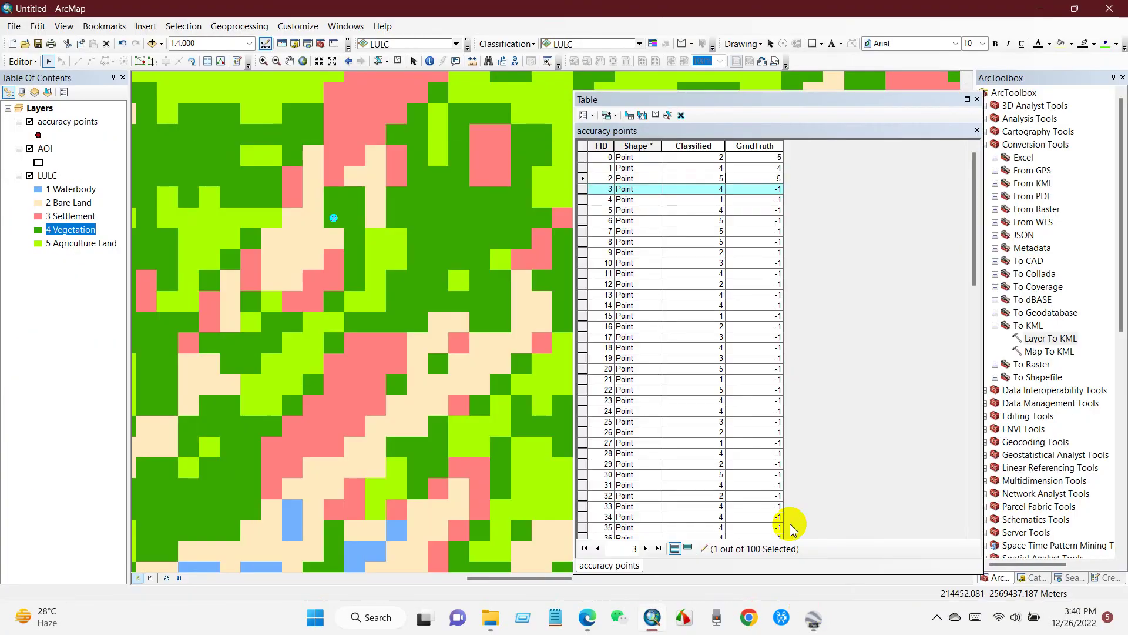
Enter and commit ground-truth class 5 for FID 3.
{"action": "left_click", "coordinate": [775, 192]}
{"action": "left_click", "coordinate": [742, 188]}
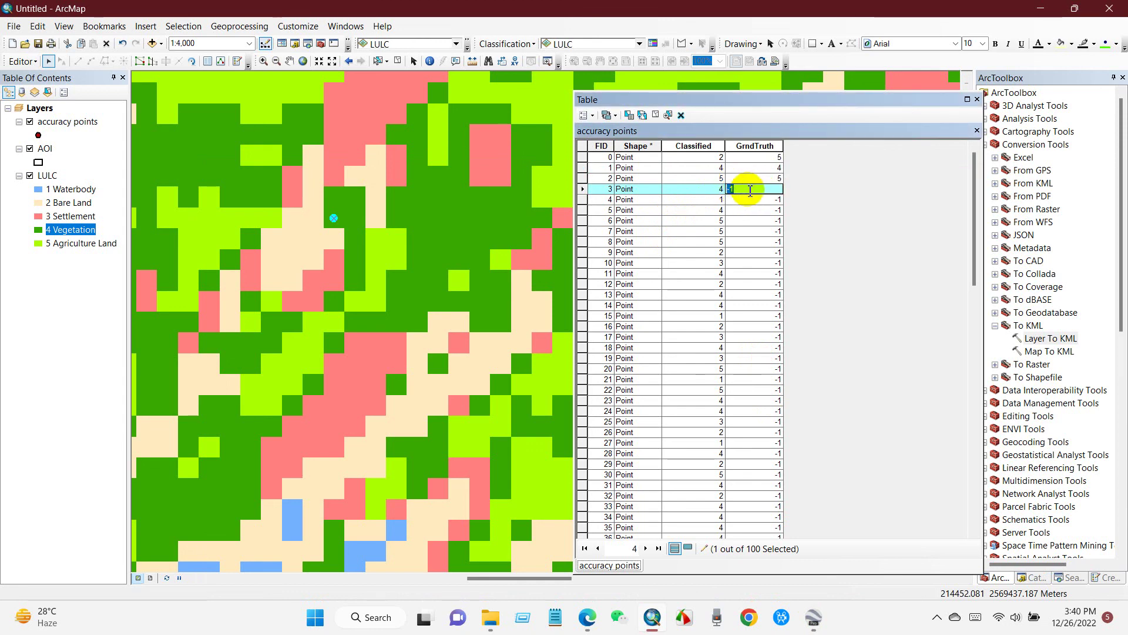
{"action": "type", "text": "5"}
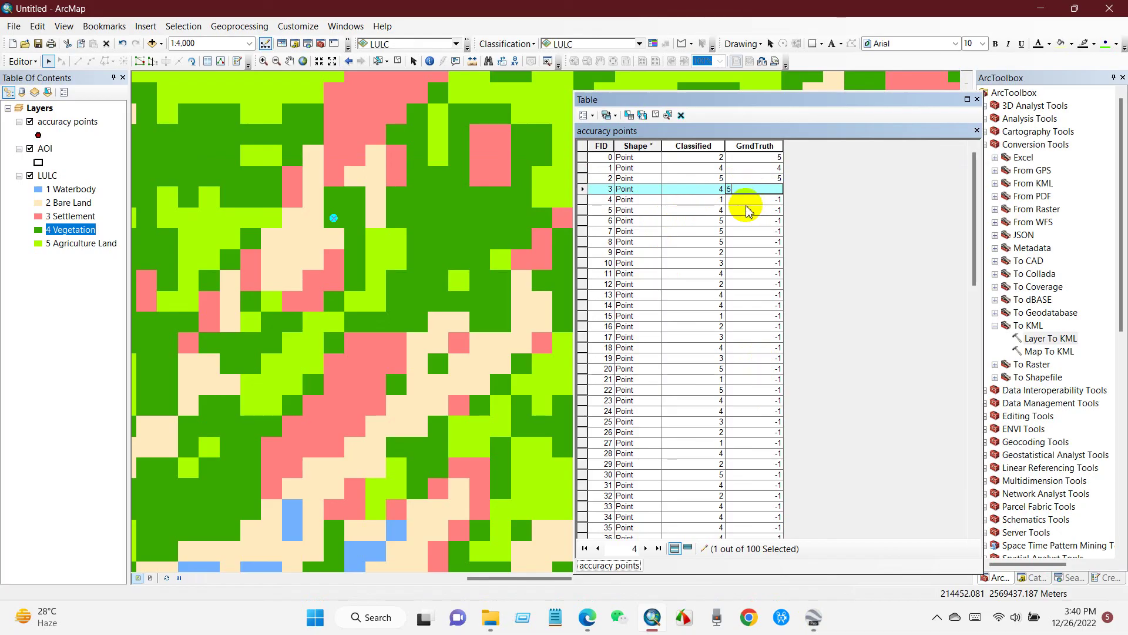
{"action": "left_click", "coordinate": [582, 200]}
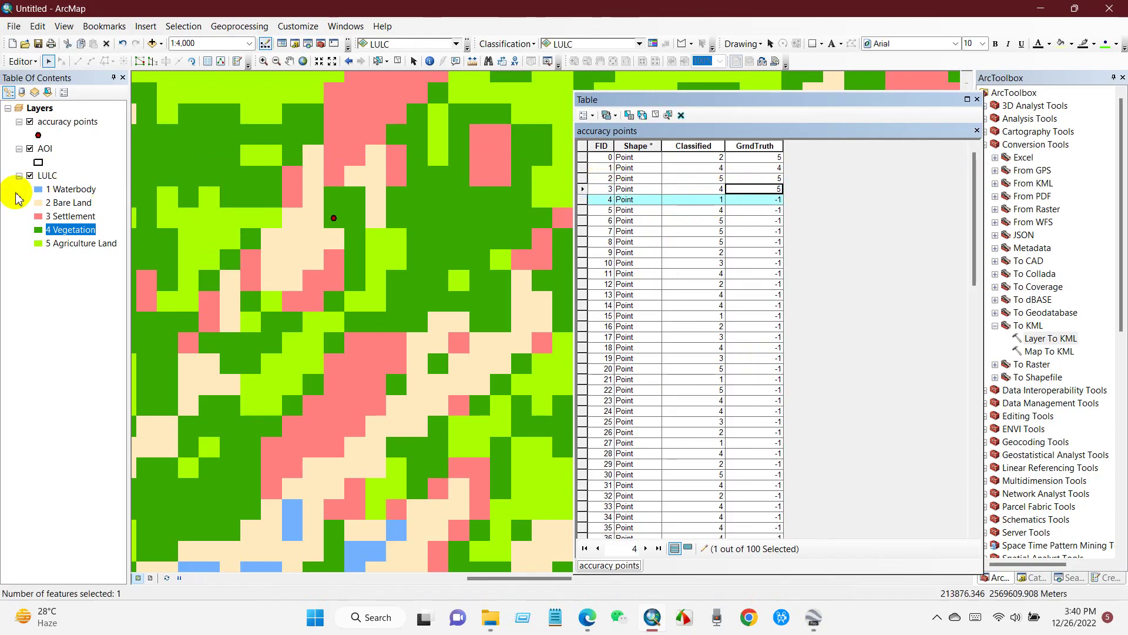
Inspect placemark FID 4 on the Google Earth Pro imagery, confirming it lies on the river.
{"action": "scroll", "coordinate": [311, 280], "scroll_direction": "down", "scroll_amount": 3}
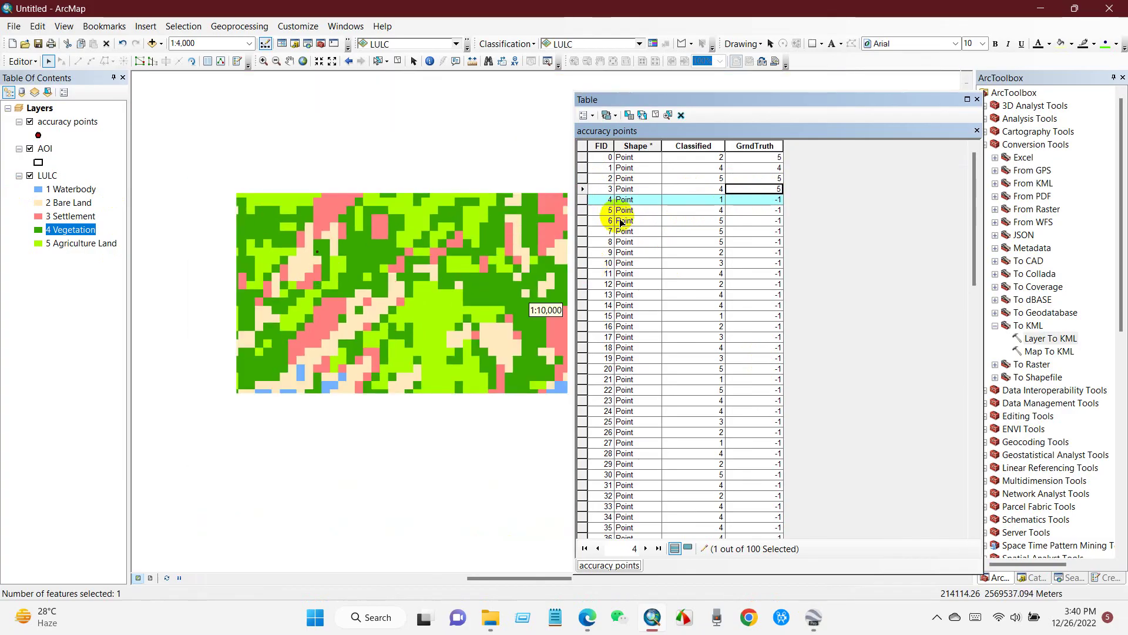
{"action": "scroll", "coordinate": [459, 294], "scroll_direction": "down", "scroll_amount": 2}
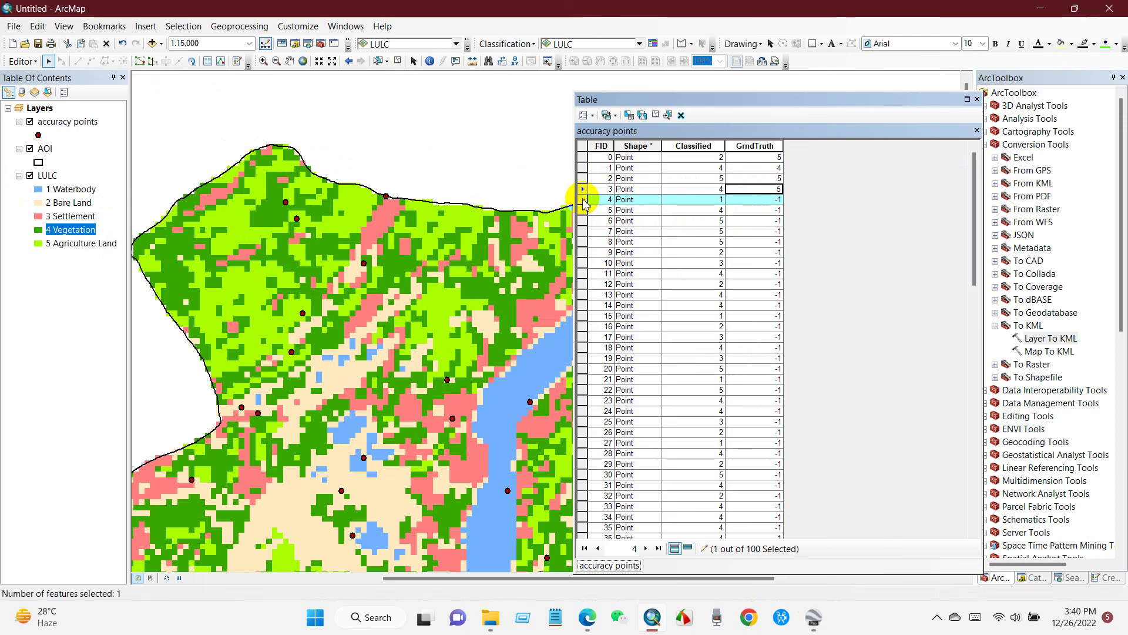
{"action": "scroll", "coordinate": [312, 161], "scroll_direction": "down", "scroll_amount": 2}
{"action": "left_click", "coordinate": [290, 61]}
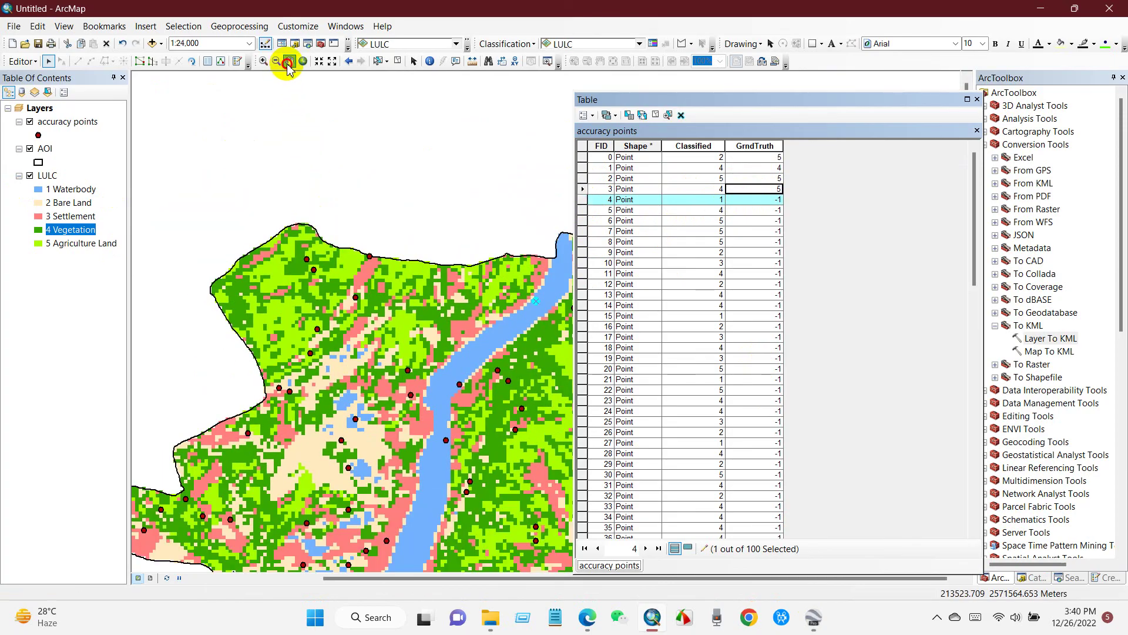
{"action": "scroll", "coordinate": [449, 318], "scroll_direction": "up", "scroll_amount": 2}
{"action": "scroll", "coordinate": [465, 299], "scroll_direction": "up", "scroll_amount": 1}
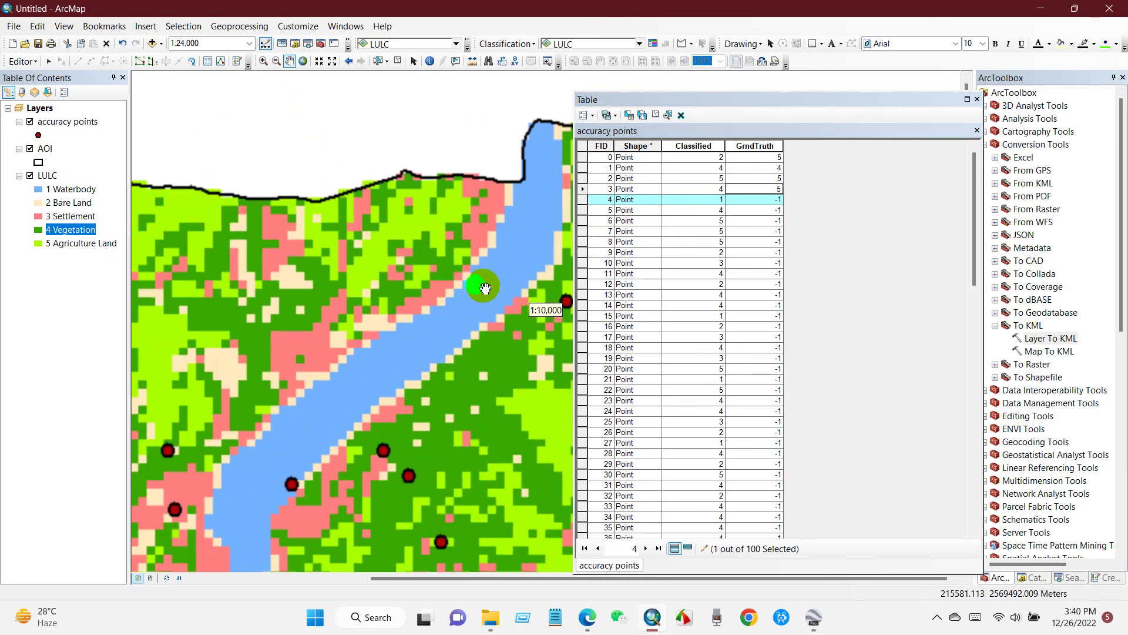
{"action": "left_click", "coordinate": [813, 617]}
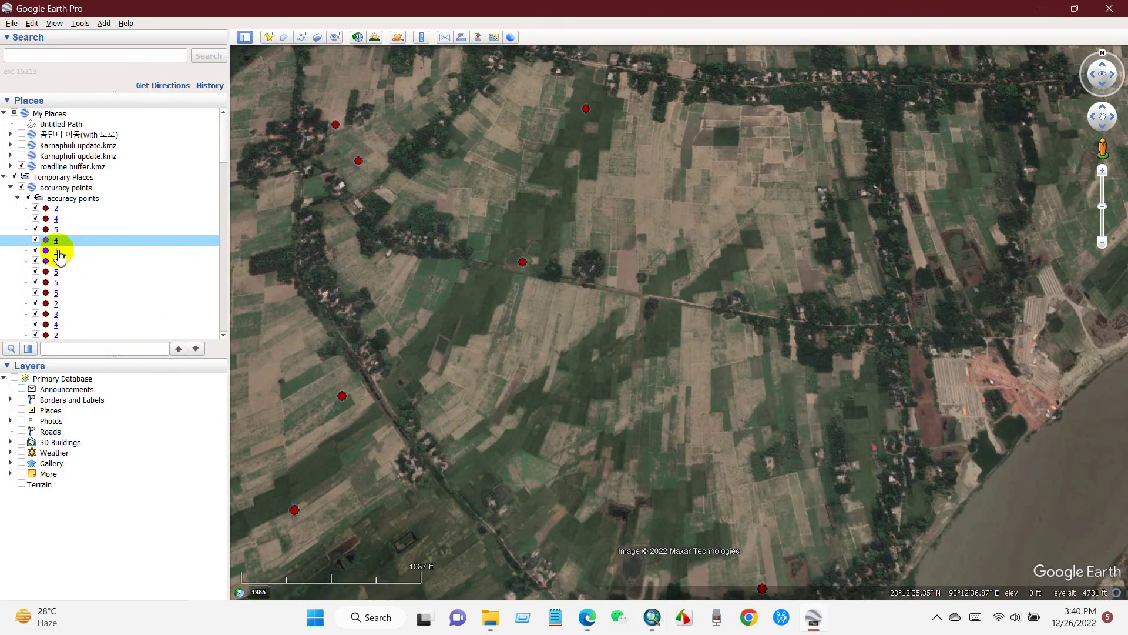
{"action": "left_click", "coordinate": [58, 252]}
{"action": "left_click_drag", "start_coordinate": [993, 400], "coordinate": [456, 328]}
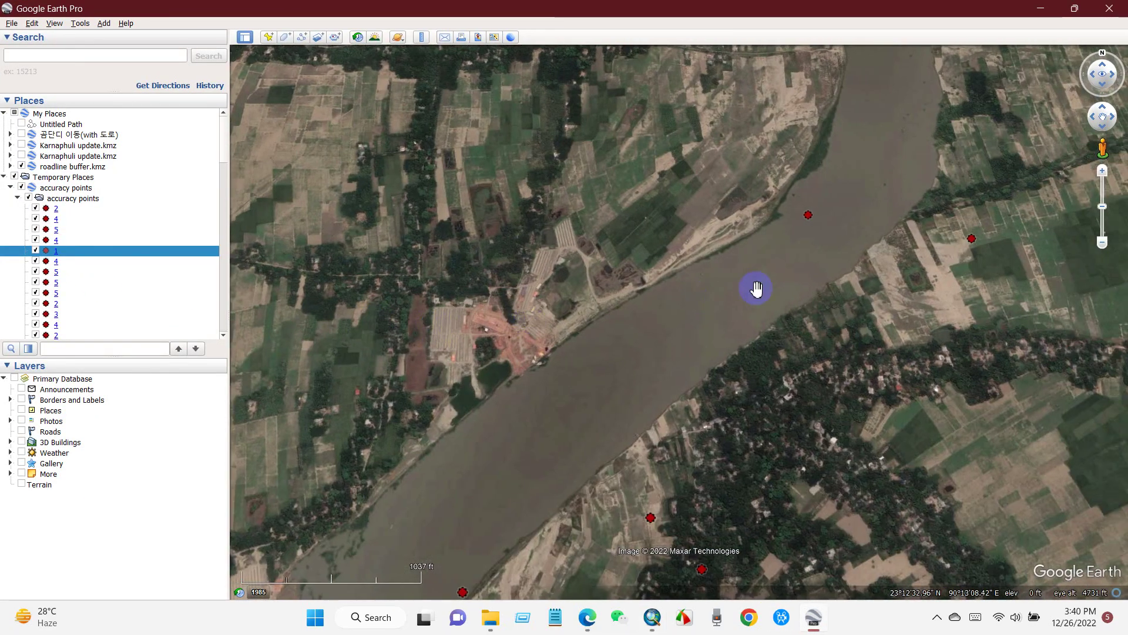
{"action": "left_click", "coordinate": [58, 252]}
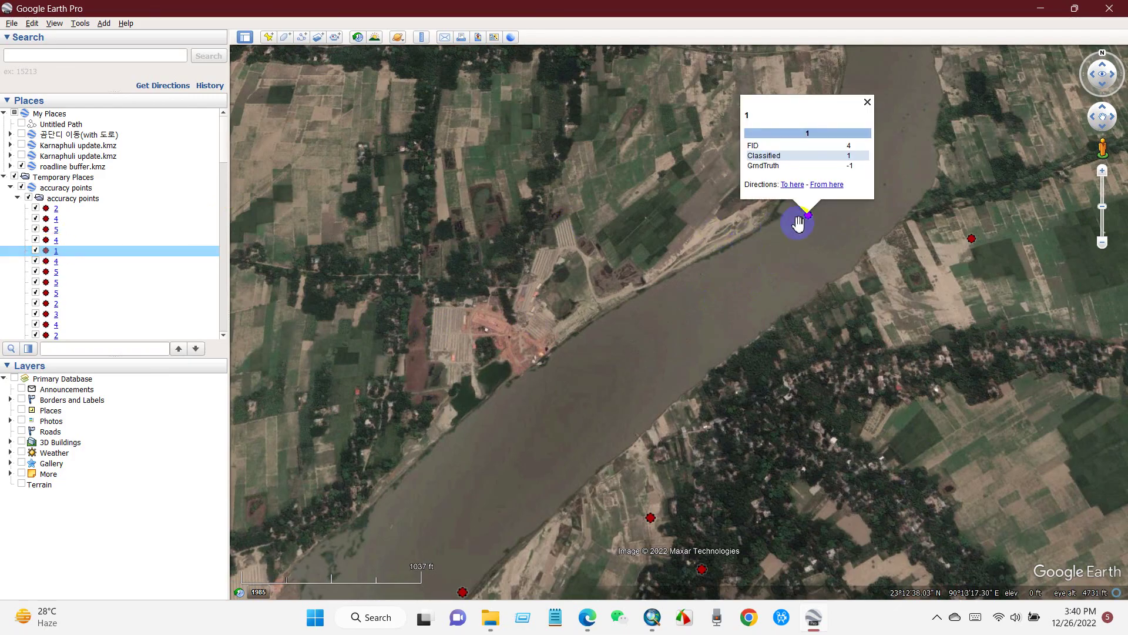
{"action": "left_click", "coordinate": [652, 617]}
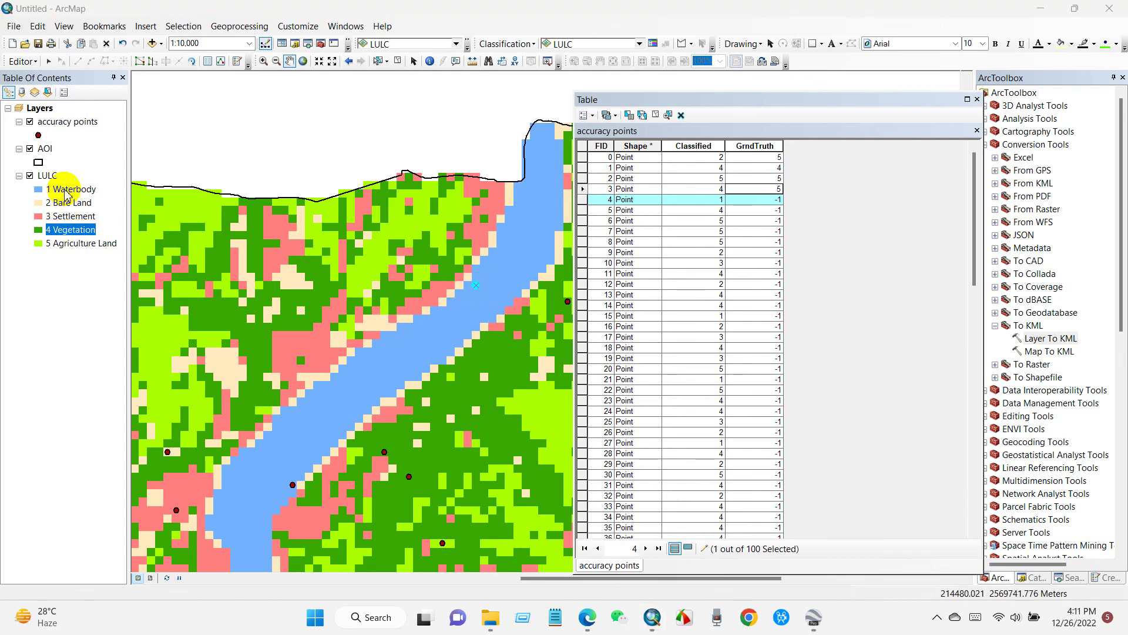
{"action": "left_click", "coordinate": [814, 617]}
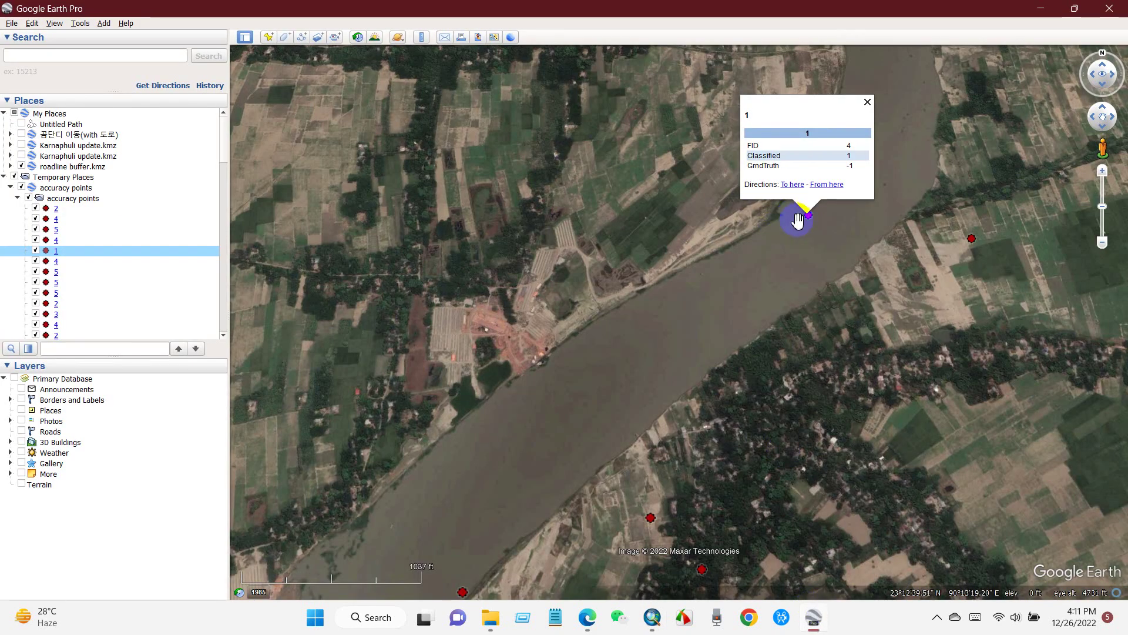
{"action": "left_click", "coordinate": [814, 617]}
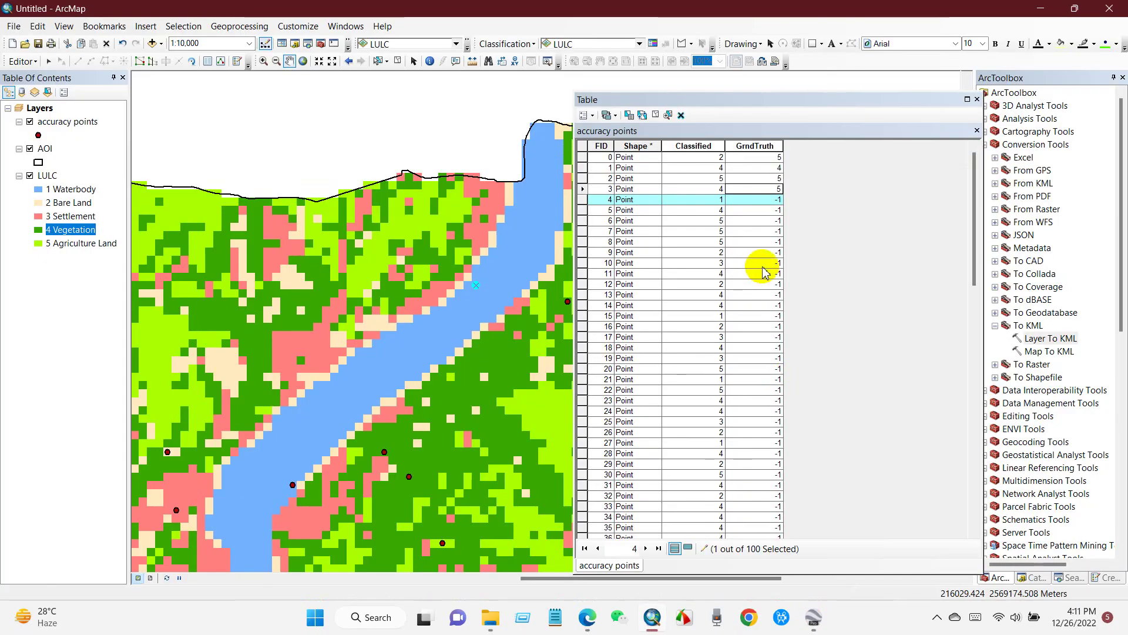
Enter ground-truth class 1 for FID 4.
{"action": "left_click", "coordinate": [764, 199]}
{"action": "left_click", "coordinate": [758, 199]}
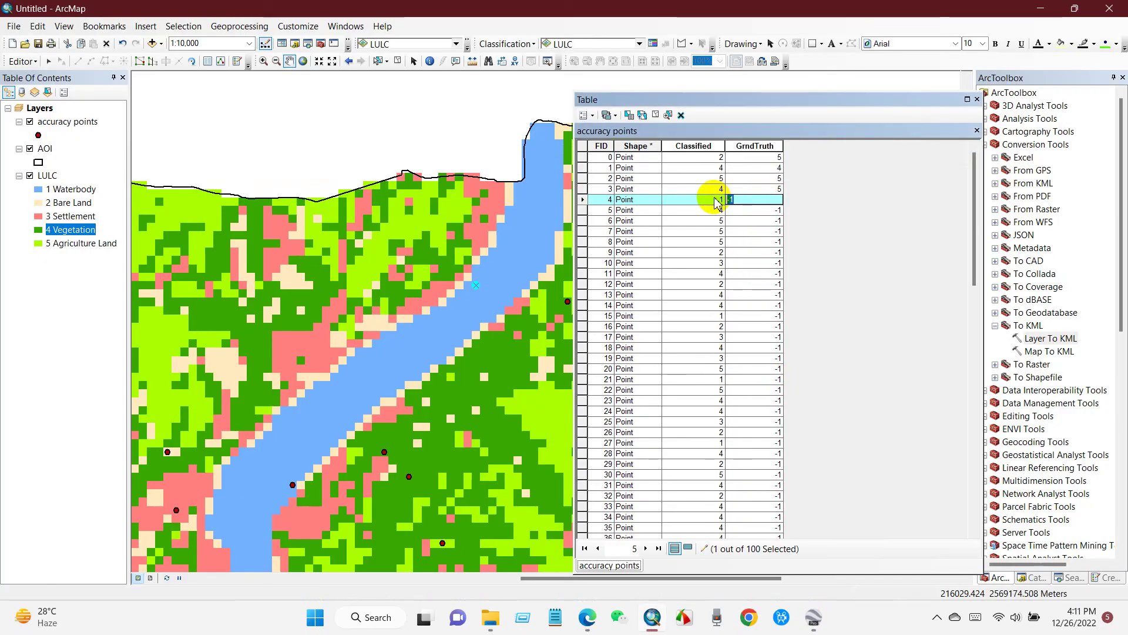
{"action": "type", "text": "1"}
{"action": "left_click", "coordinate": [585, 210]}
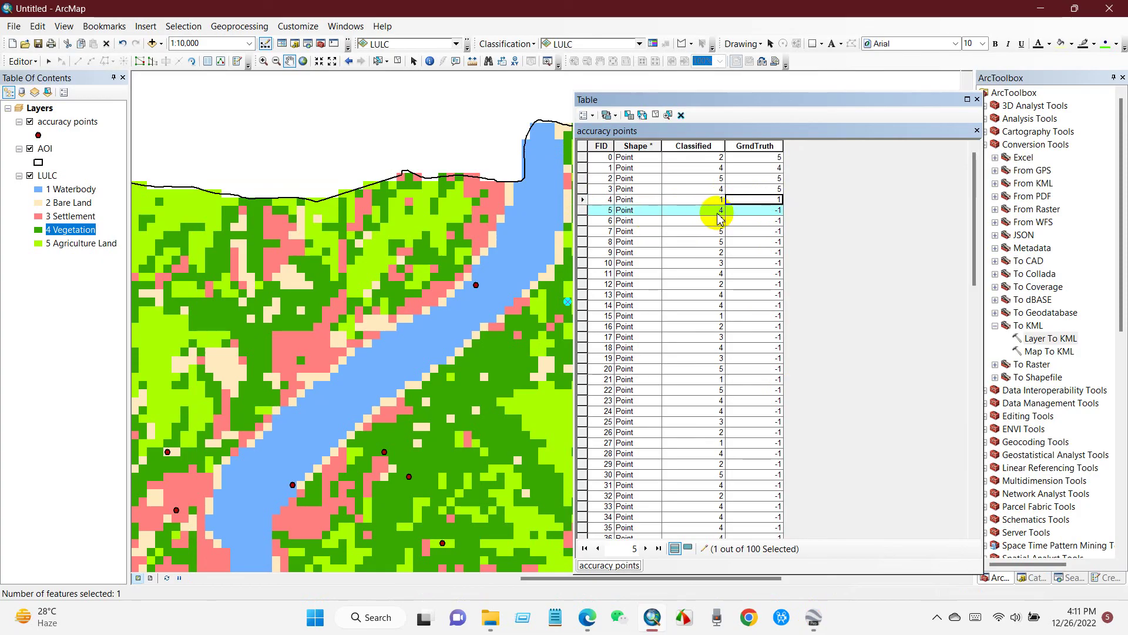
Pan to point FID 5 and inspect its placemark up close in Google Earth Pro.
{"action": "left_click_drag", "start_coordinate": [562, 307], "coordinate": [495, 305]}
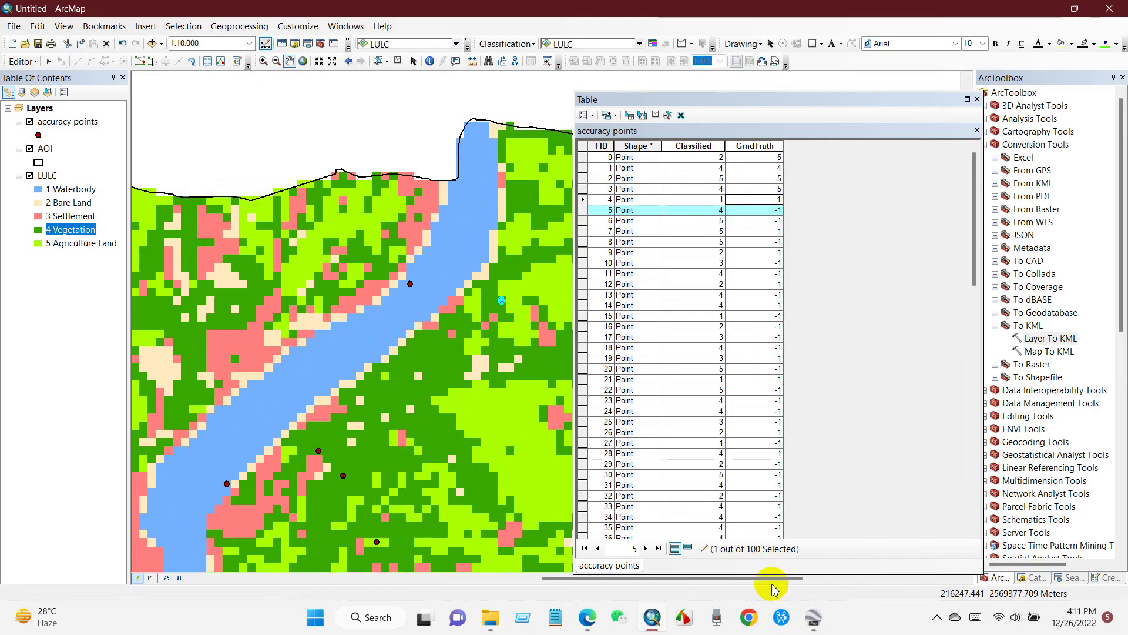
{"action": "left_click", "coordinate": [812, 616]}
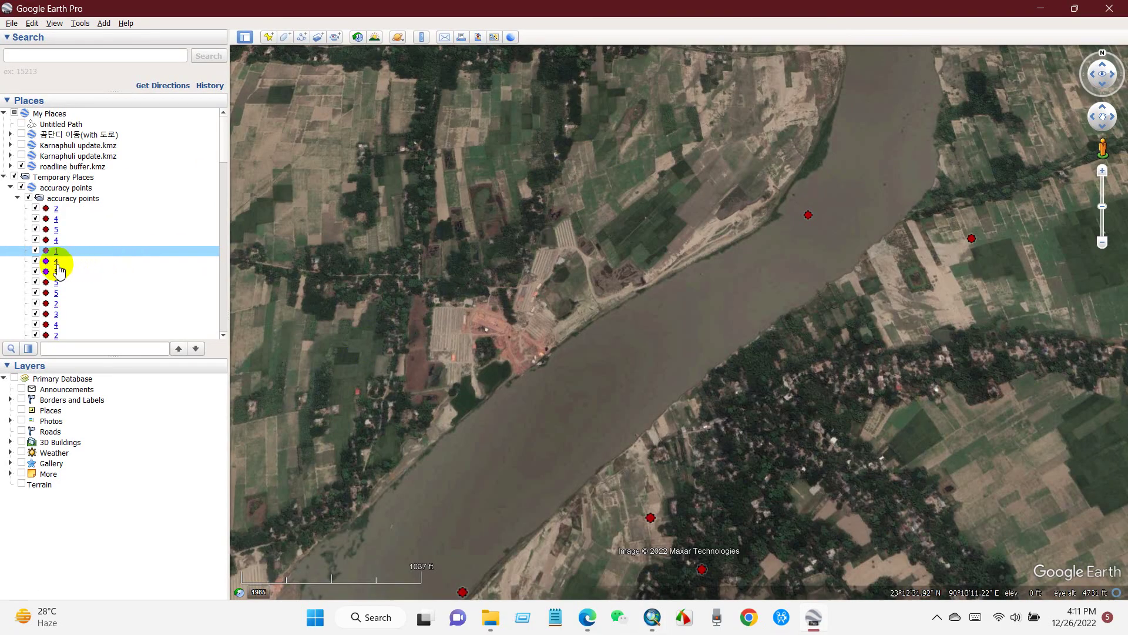
{"action": "left_click", "coordinate": [56, 262]}
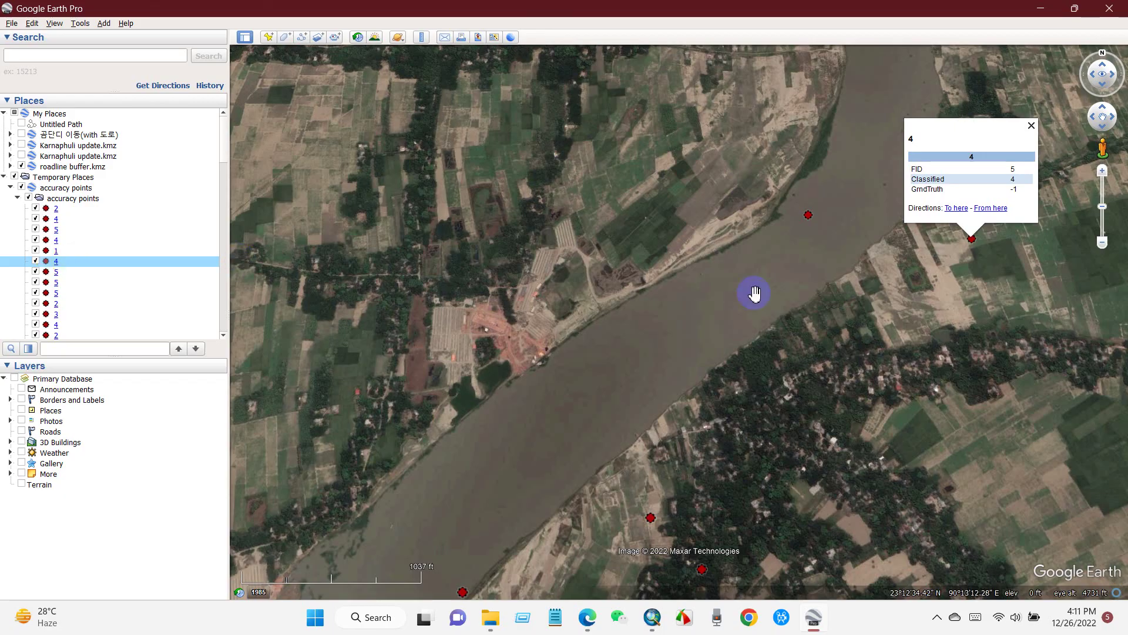
{"action": "left_click", "coordinate": [1032, 126]}
{"action": "double_click", "coordinate": [967, 235]}
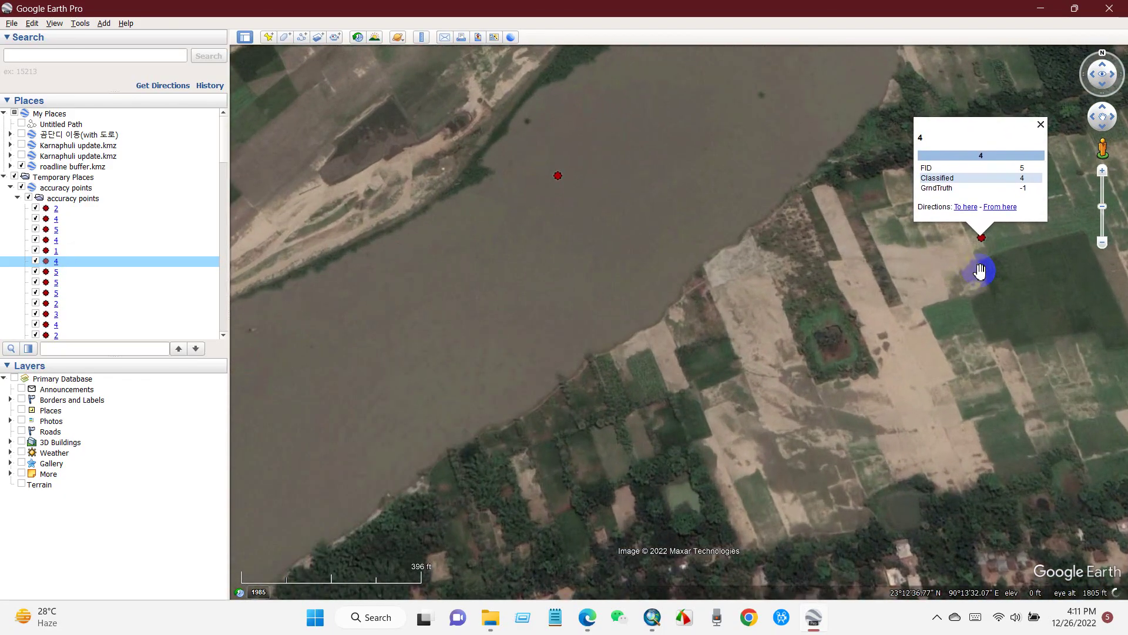
{"action": "right_click", "coordinate": [981, 270]}
{"action": "scroll", "coordinate": [991, 268], "scroll_direction": "up", "scroll_amount": 3}
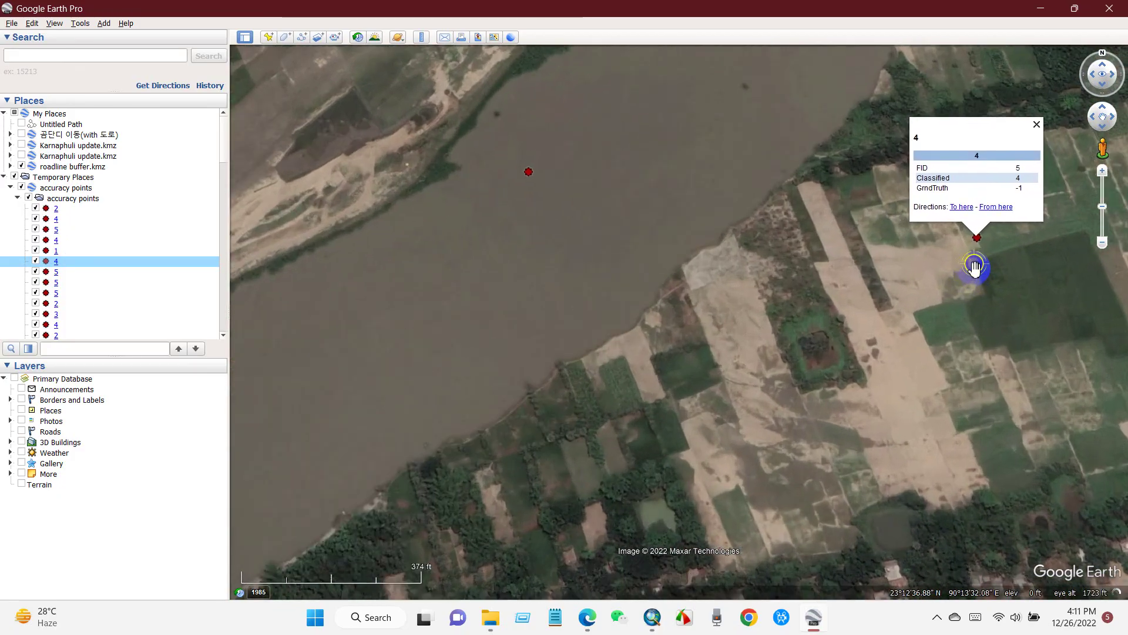
{"action": "scroll", "coordinate": [923, 278], "scroll_direction": "down", "scroll_amount": 3}
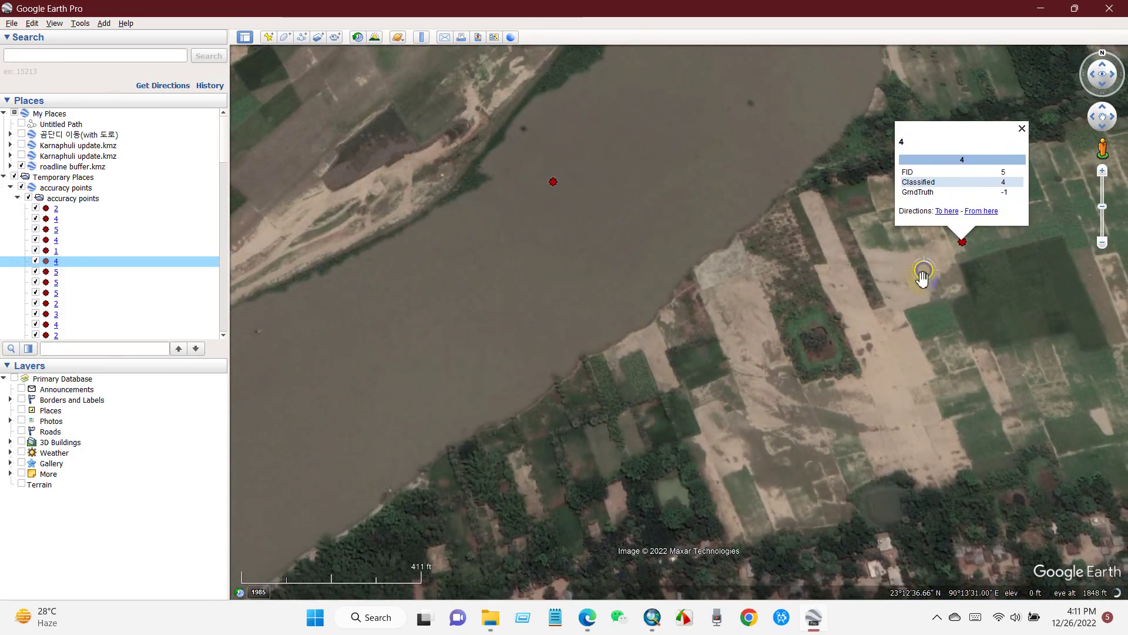
{"action": "left_click", "coordinate": [812, 618]}
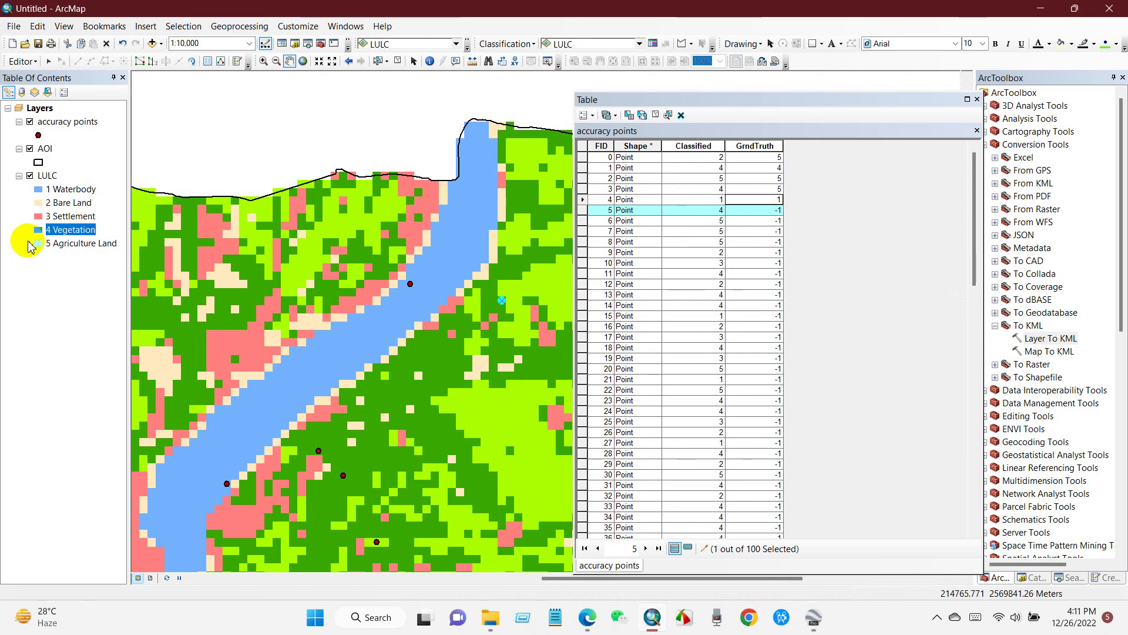
Fill GrndTruth from FID 5 through FID 99 (value 1), then clear the selection.
{"action": "left_click", "coordinate": [771, 210]}
{"action": "left_click", "coordinate": [723, 210]}
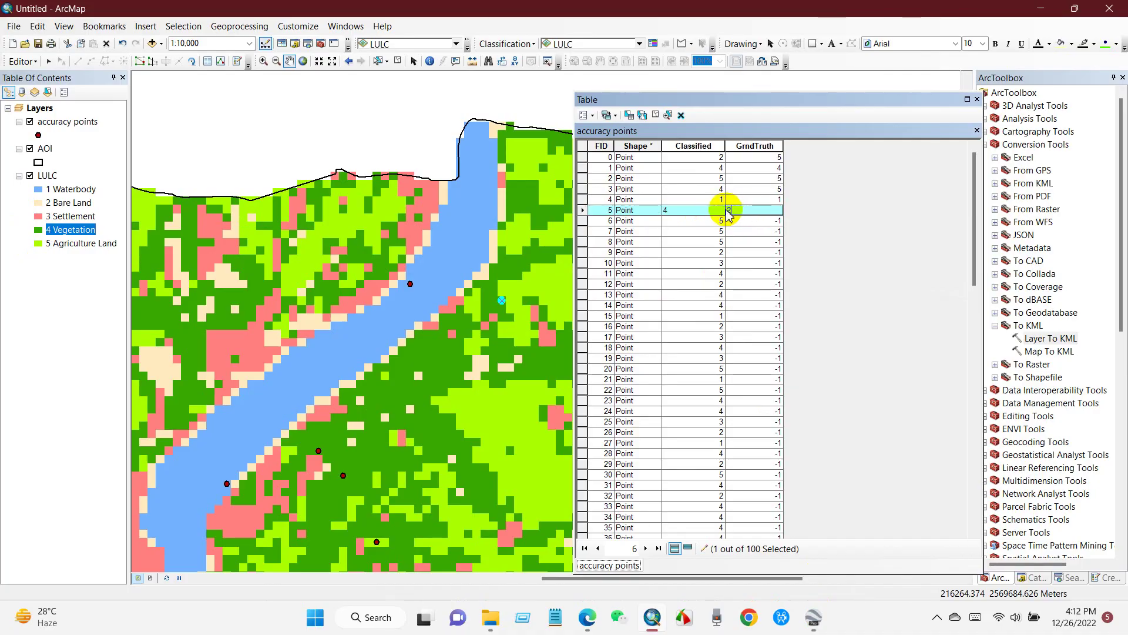
{"action": "left_click", "coordinate": [583, 228]}
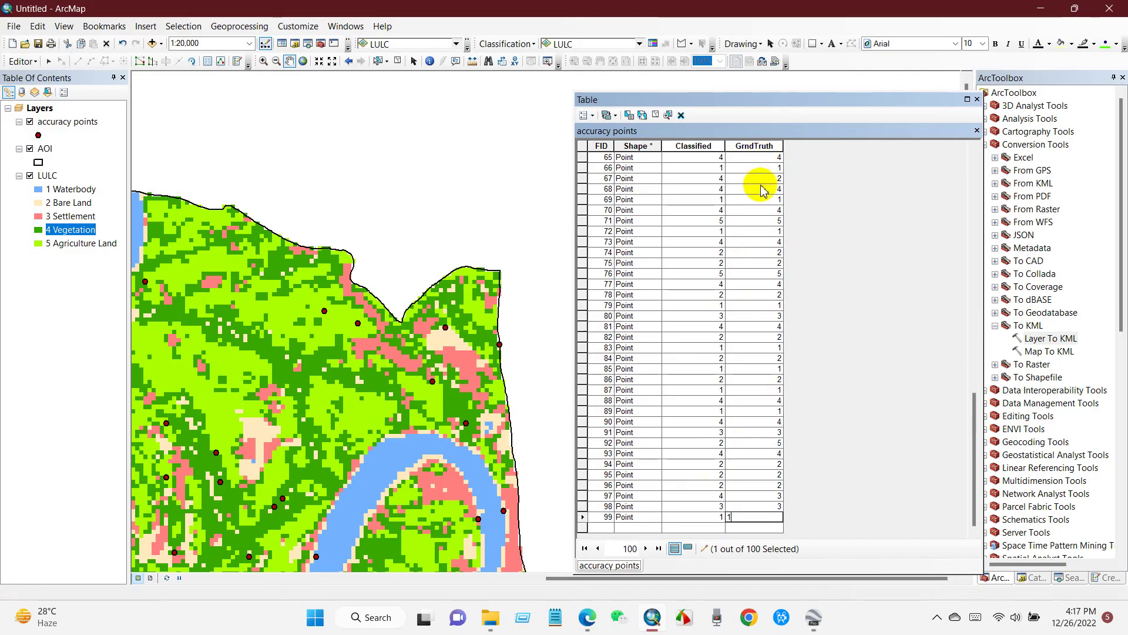
{"action": "left_click", "coordinate": [757, 145]}
{"action": "left_click", "coordinate": [705, 146]}
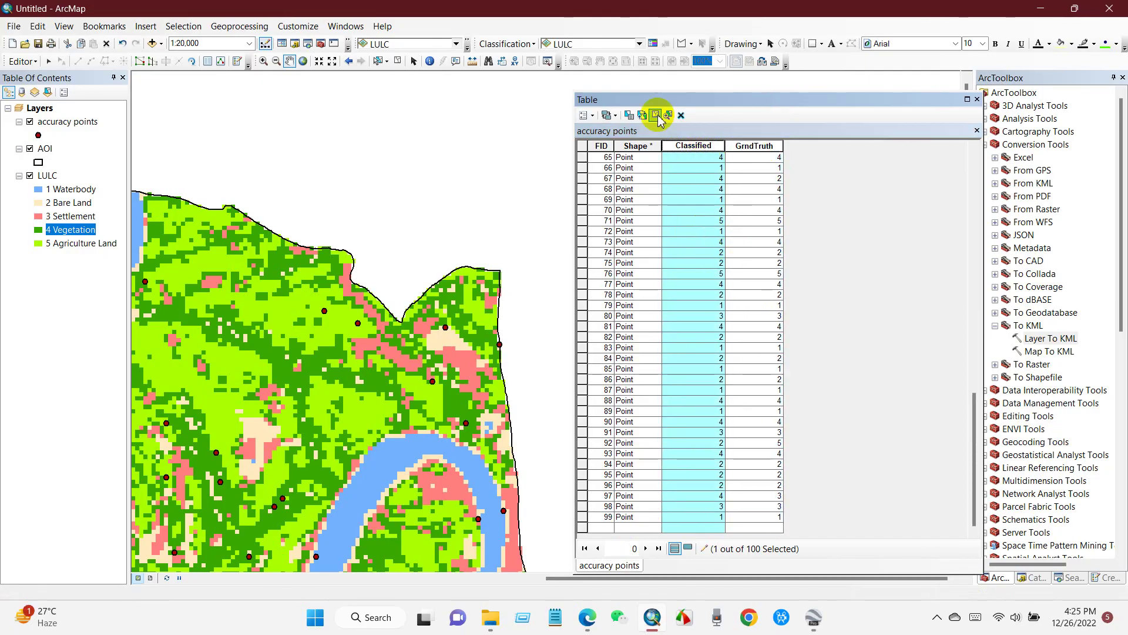
{"action": "left_click", "coordinate": [655, 114]}
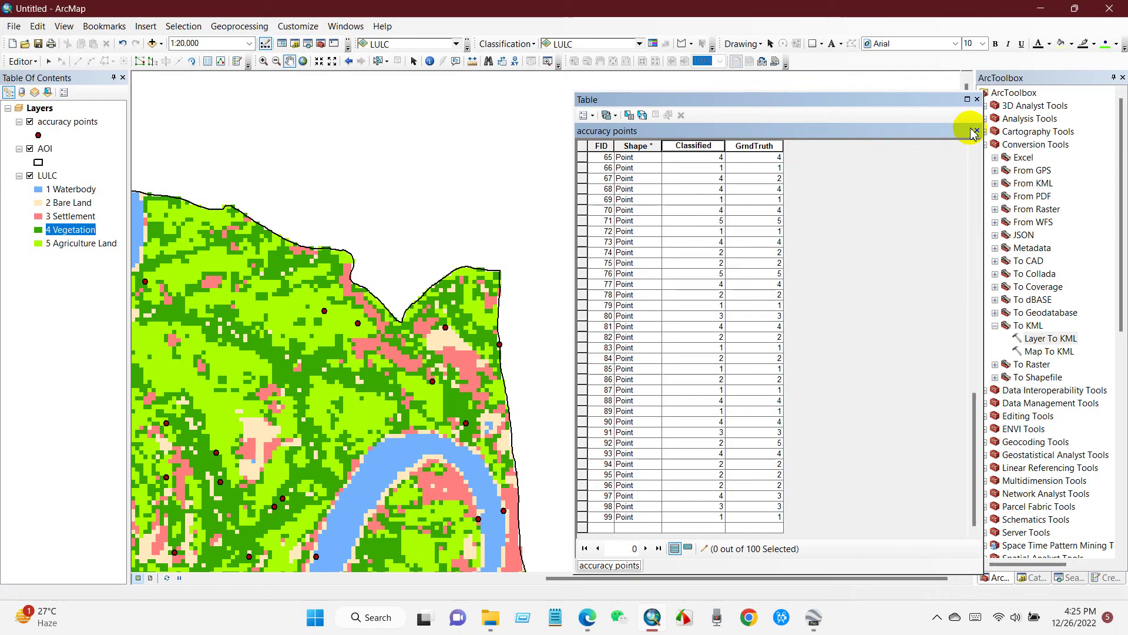
Close the attribute table and stop editing the accuracy points layer.
{"action": "left_click", "coordinate": [978, 100]}
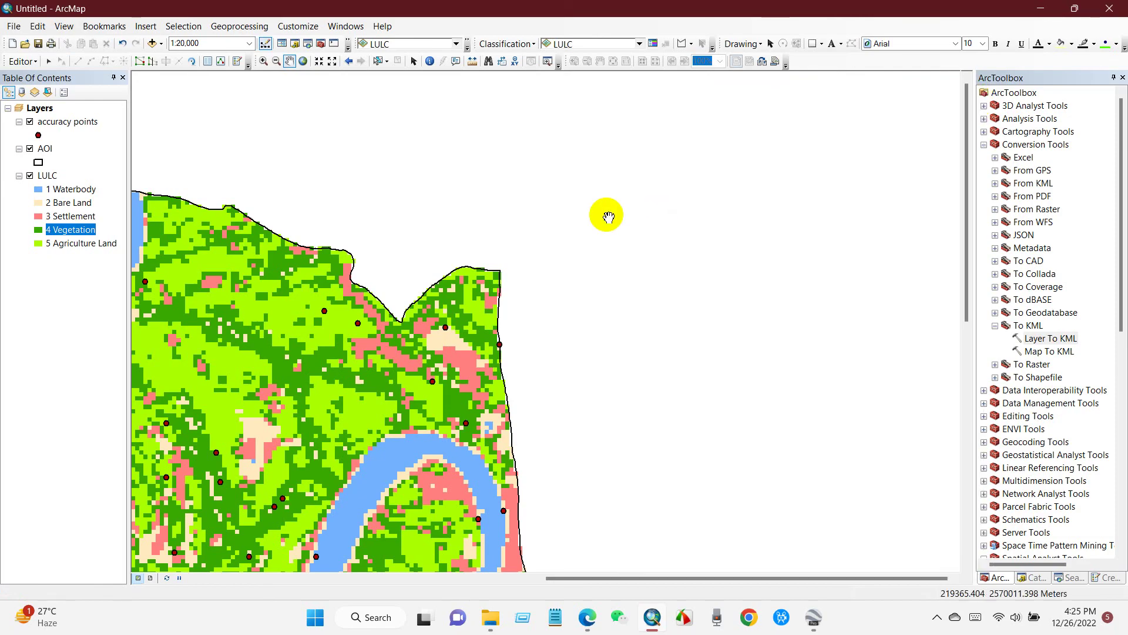
{"action": "left_click", "coordinate": [14, 61]}
{"action": "left_click", "coordinate": [39, 93]}
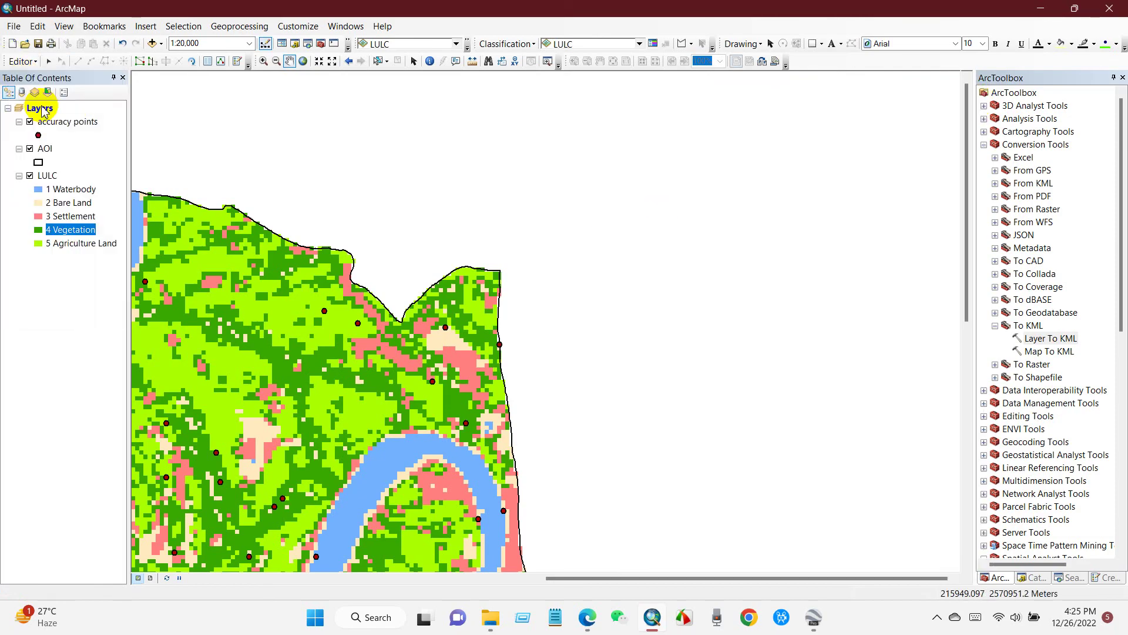
{"action": "left_click", "coordinate": [21, 61]}
{"action": "left_click", "coordinate": [42, 92]}
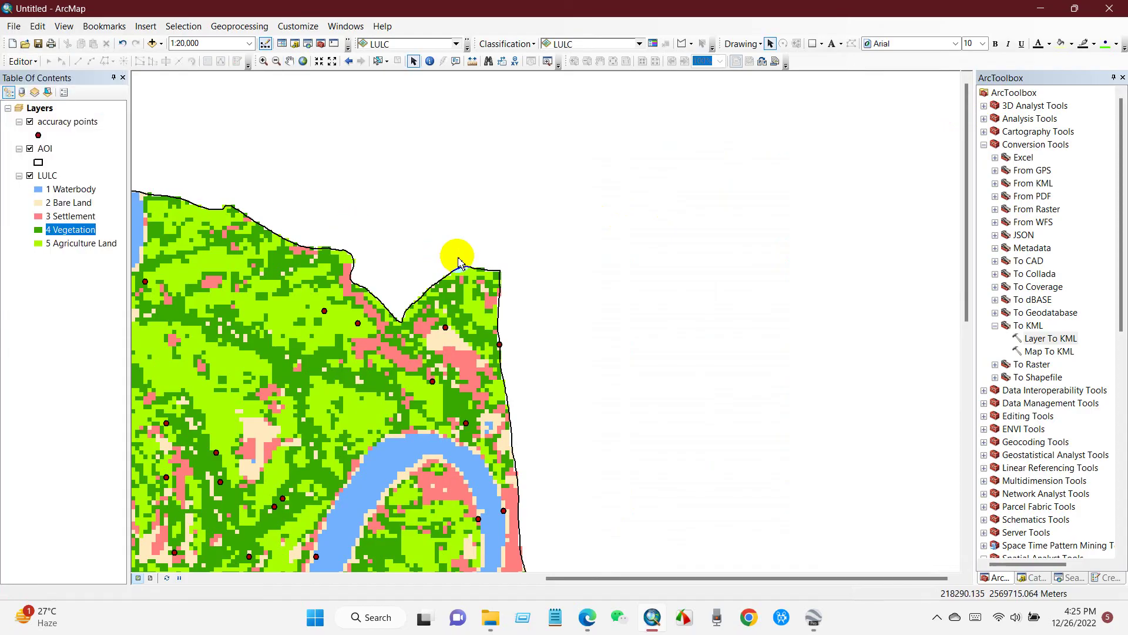
Collapse Conversion Tools and select Compute Confusion Matrix under Segmentation and Classification.
{"action": "scroll", "coordinate": [586, 365], "scroll_direction": "down", "scroll_amount": 2}
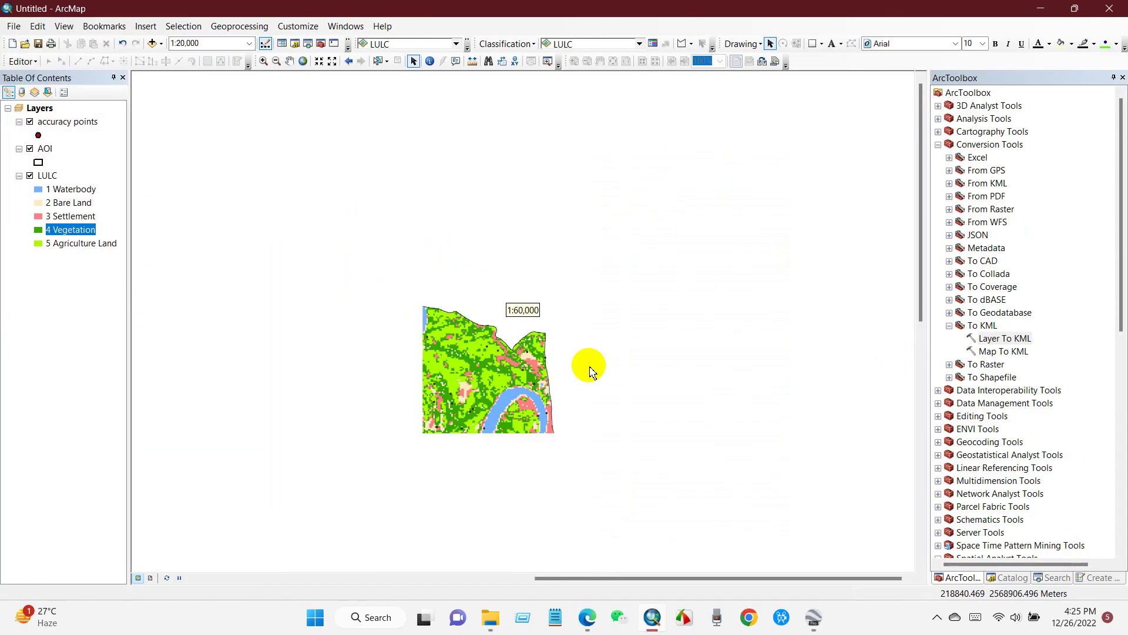
{"action": "left_click", "coordinate": [938, 145]}
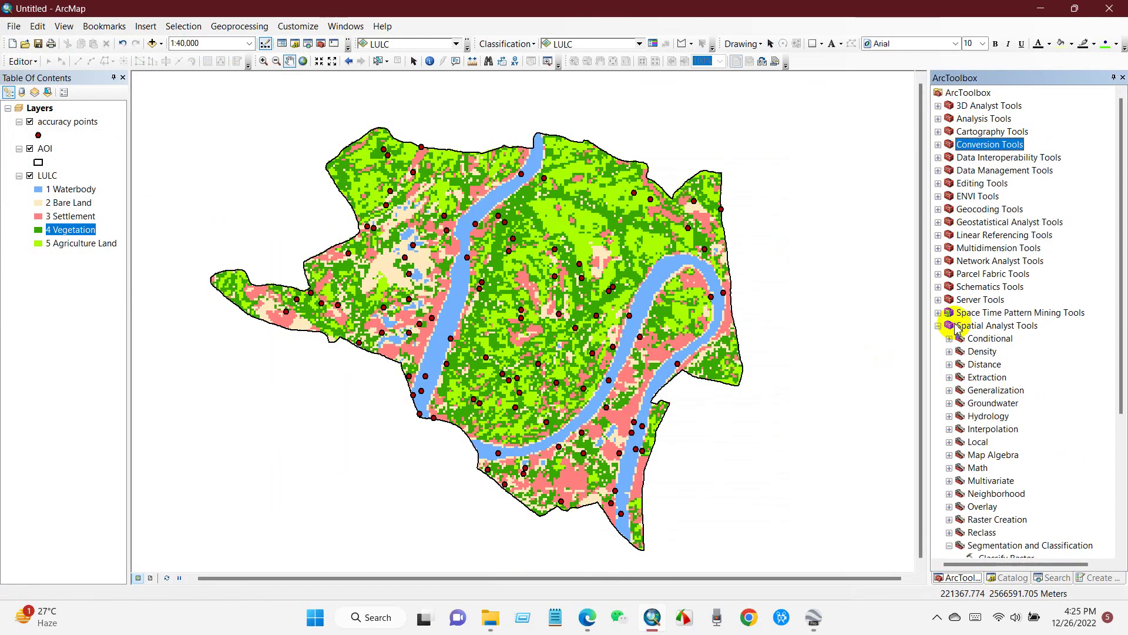
{"action": "scroll", "coordinate": [952, 349], "scroll_direction": "down", "scroll_amount": 6}
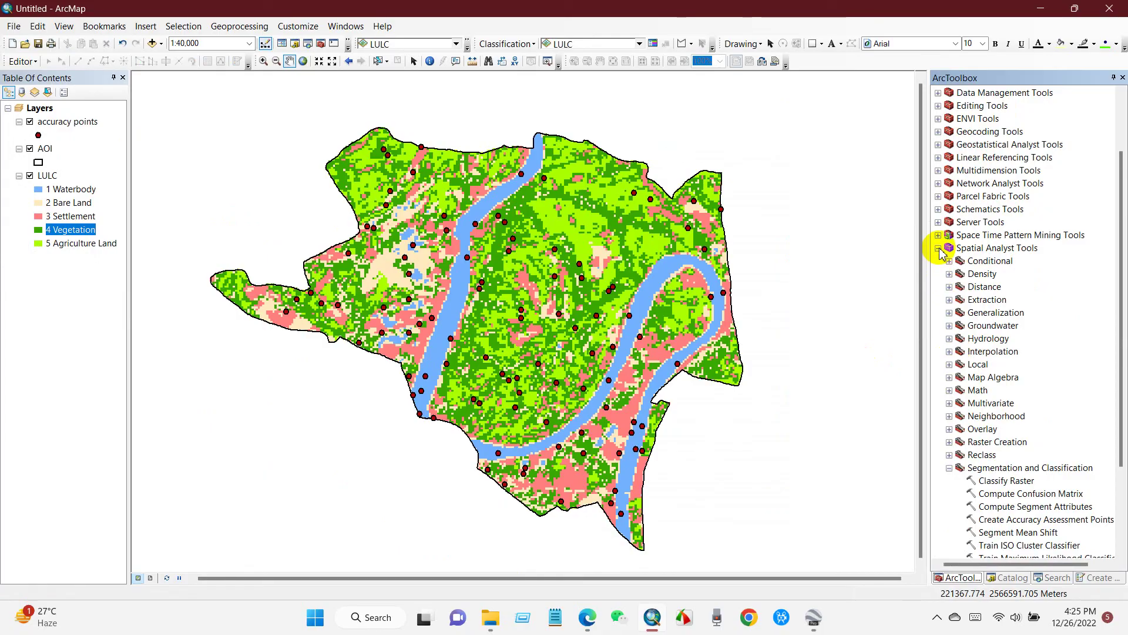
{"action": "scroll", "coordinate": [996, 432], "scroll_direction": "down", "scroll_amount": 3}
{"action": "left_click", "coordinate": [1030, 379]}
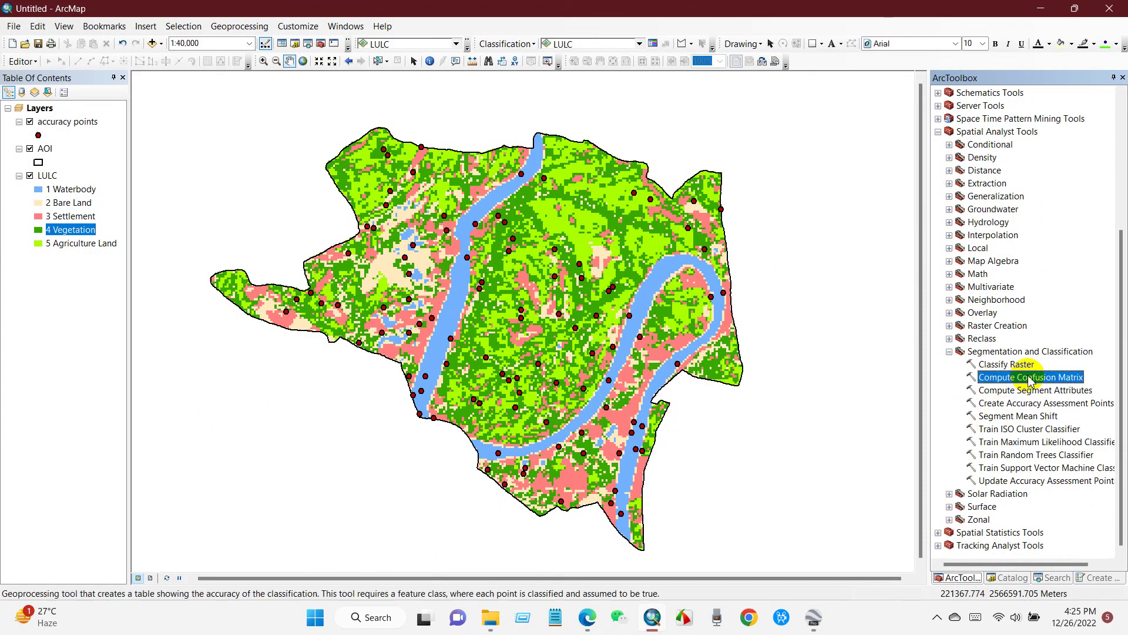
{"action": "left_click", "coordinate": [1012, 351]}
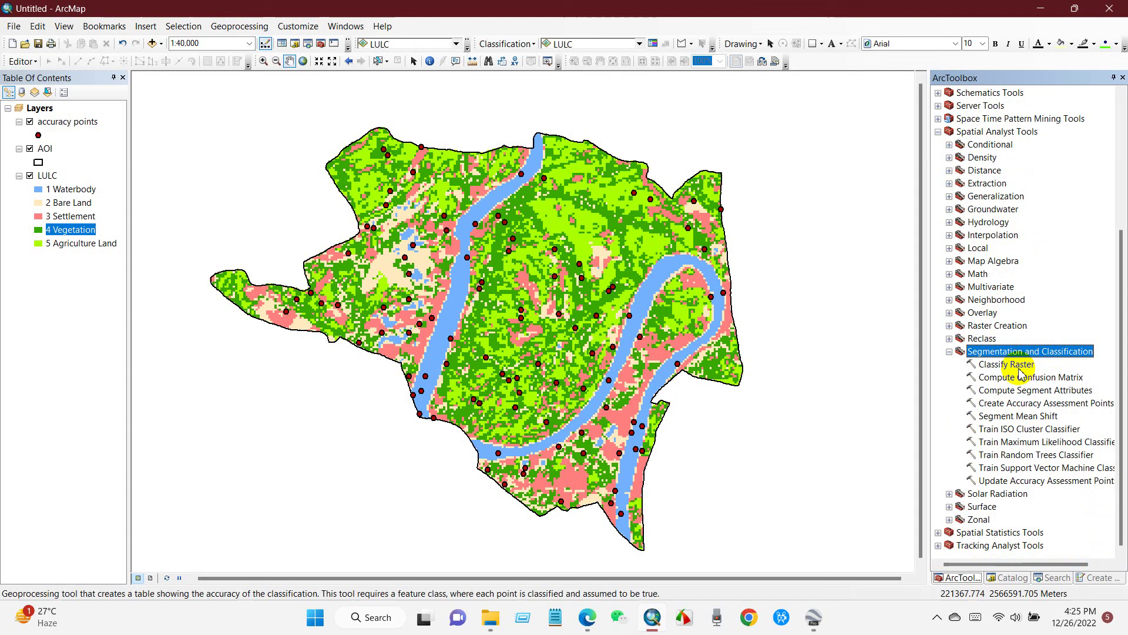
{"action": "left_click", "coordinate": [1002, 378]}
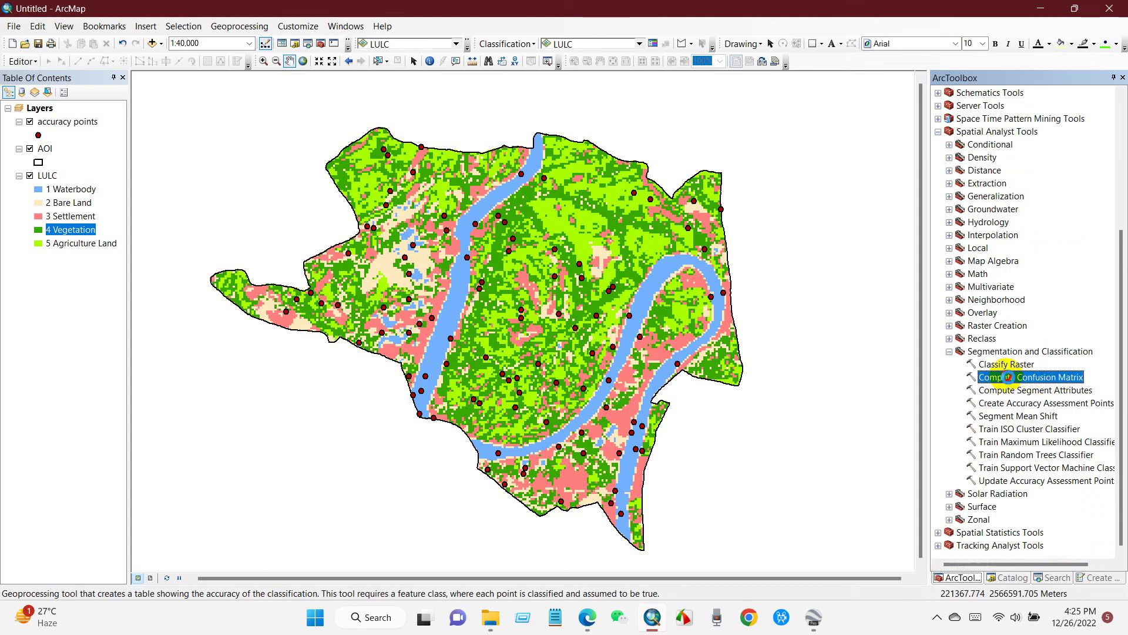
Run Compute Confusion Matrix on accuracy points, outputting Validation\confusion_matrix.
{"action": "double_click", "coordinate": [1008, 377]}
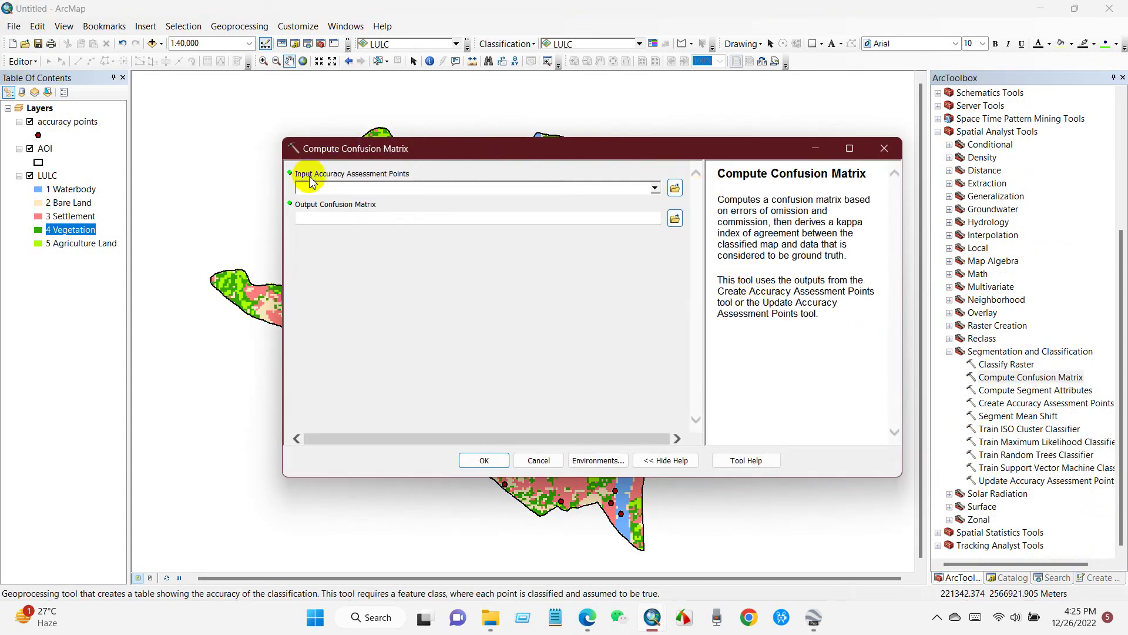
{"action": "left_click_drag", "start_coordinate": [73, 122], "coordinate": [323, 186]}
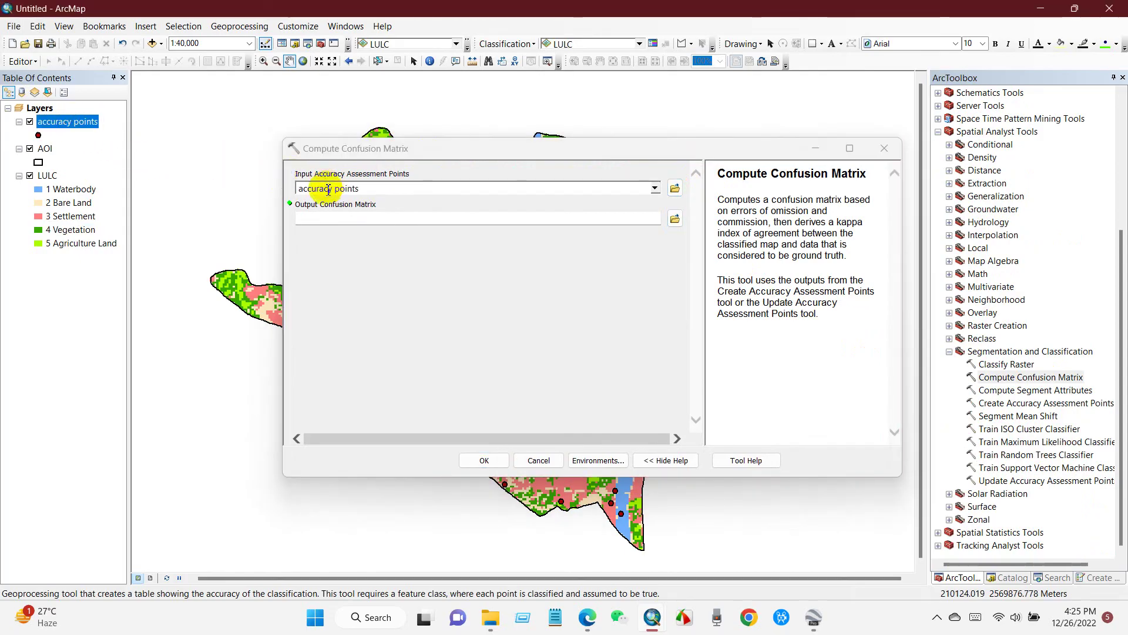
{"action": "left_click", "coordinate": [675, 219]}
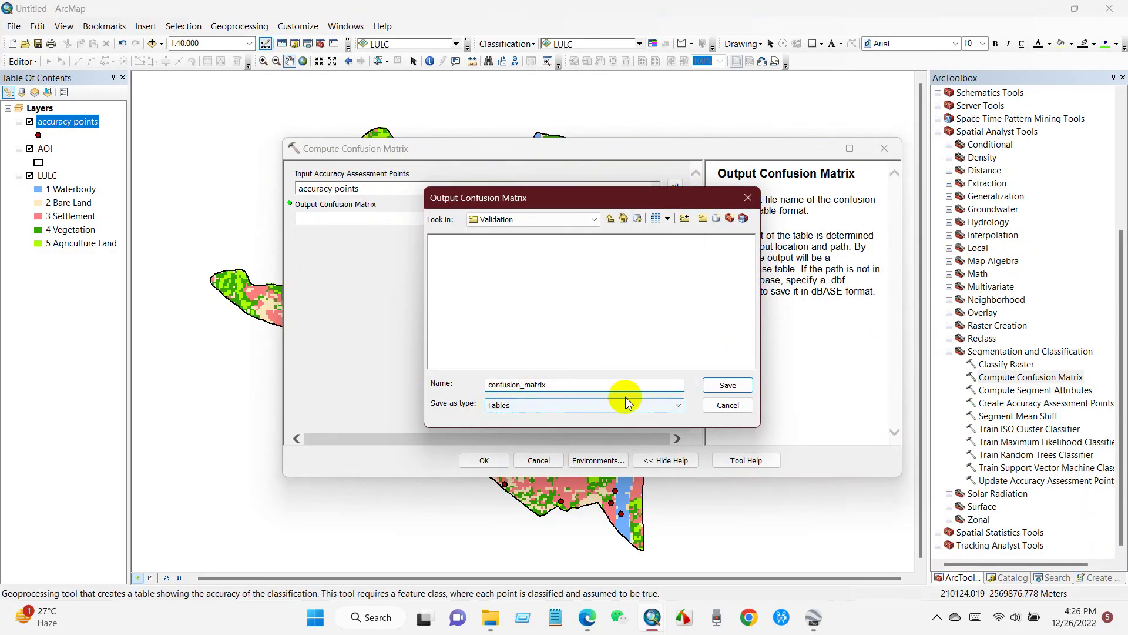
{"action": "left_click", "coordinate": [728, 385]}
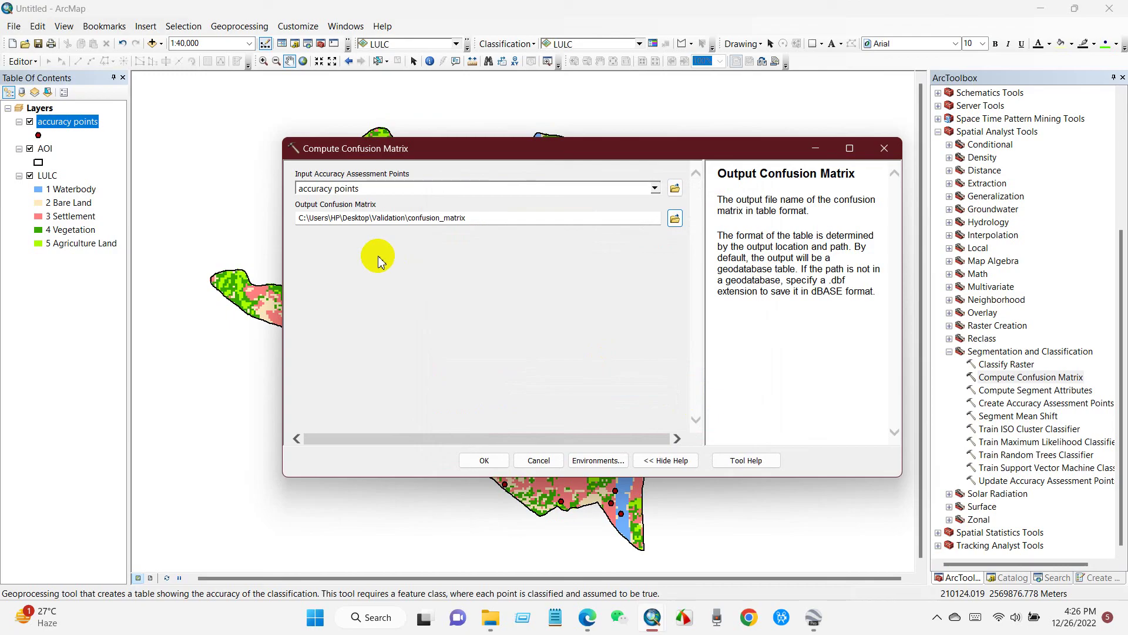
{"action": "left_click", "coordinate": [479, 461]}
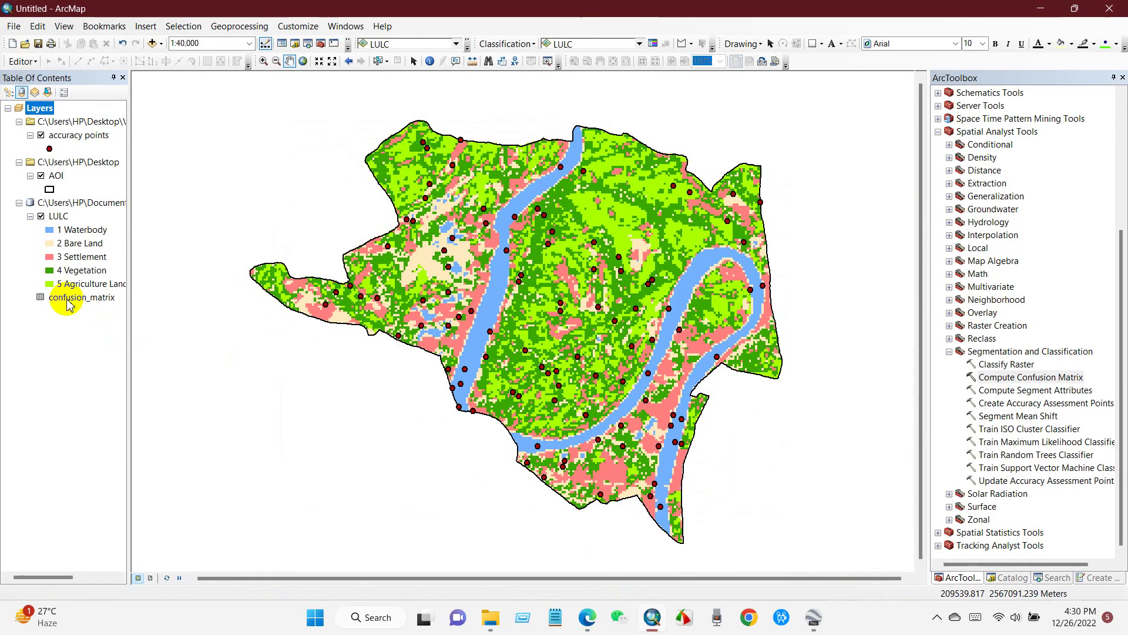
{"action": "left_click", "coordinate": [67, 300]}
Open confusion_matrix (overall accuracy 0.93, Kappa 0.910998) and copy all eight selected rows.
{"action": "right_click", "coordinate": [68, 299]}
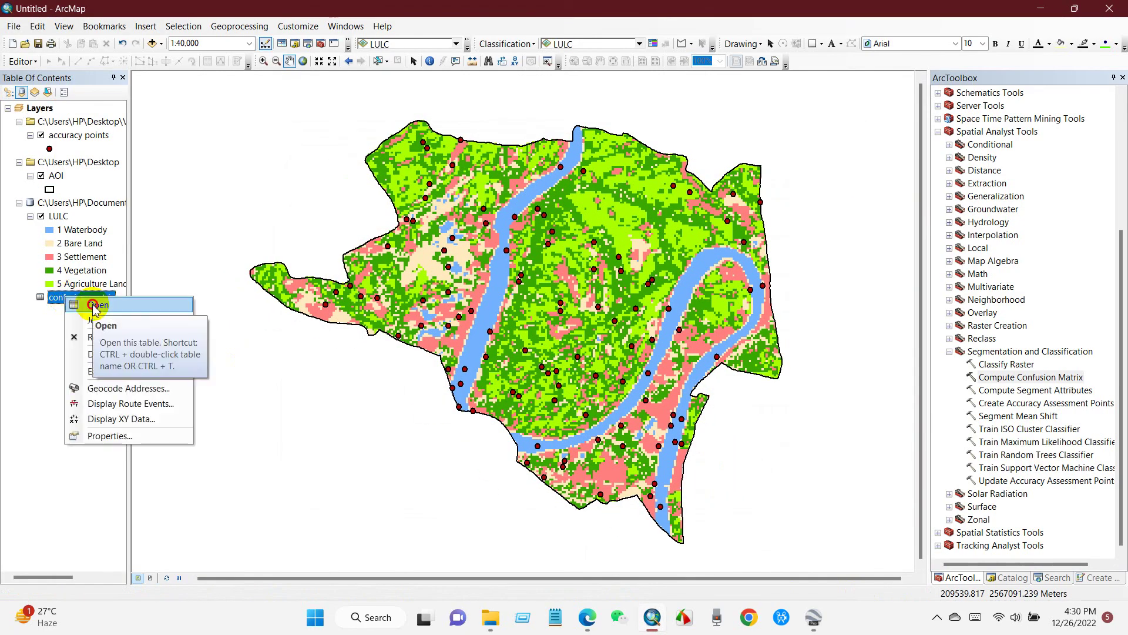
{"action": "left_click", "coordinate": [97, 301]}
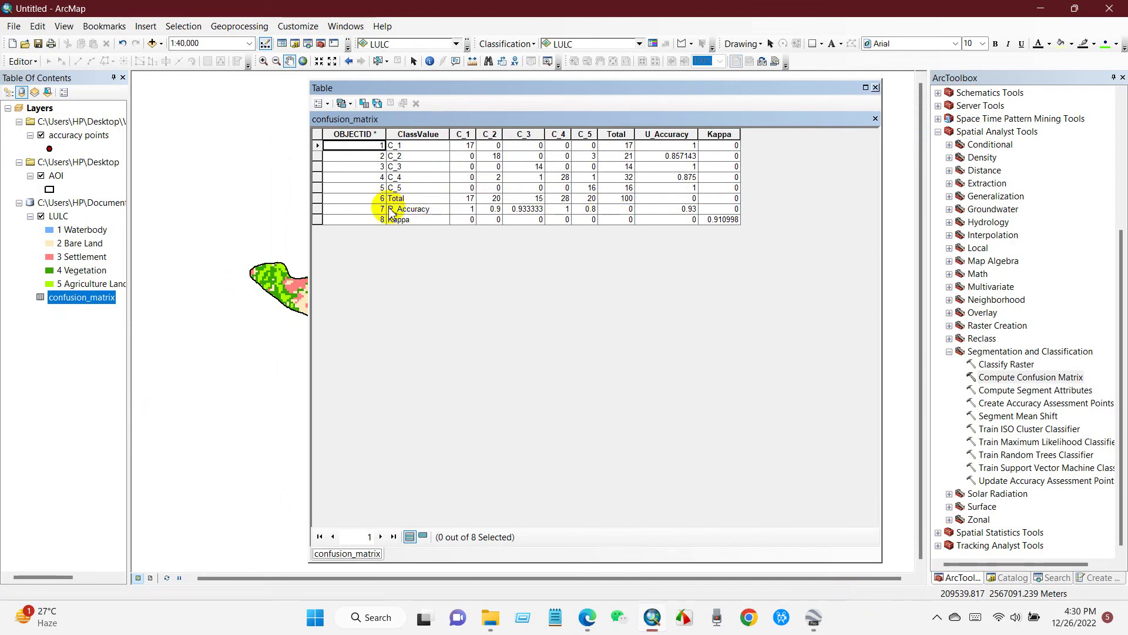
{"action": "left_click", "coordinate": [319, 209]}
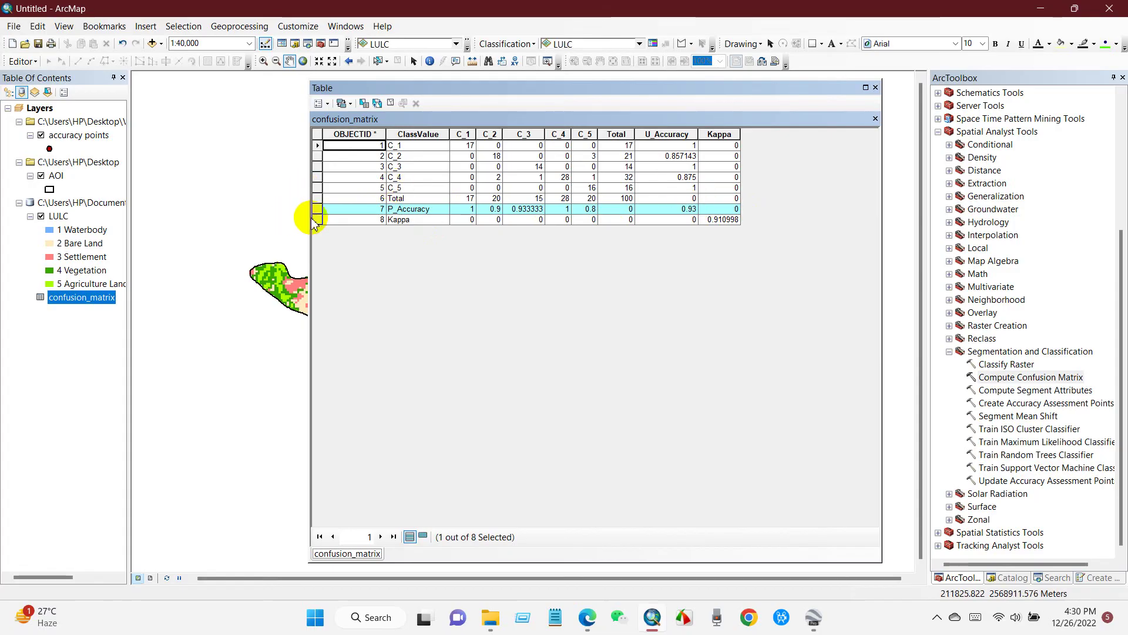
{"action": "left_click", "coordinate": [668, 135]}
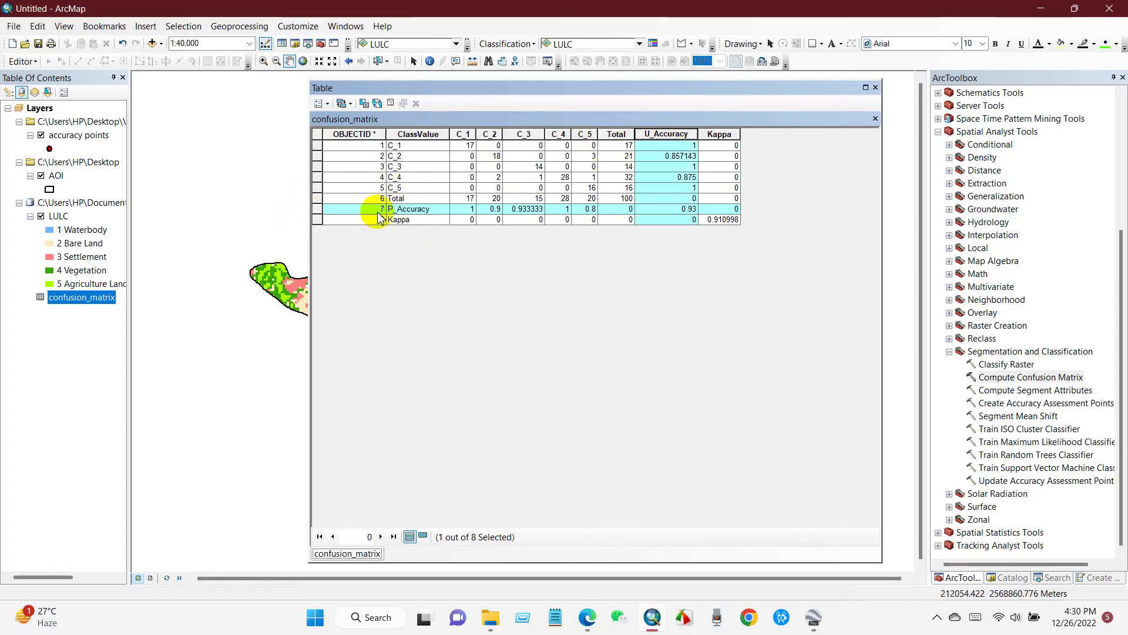
{"action": "left_click", "coordinate": [317, 219]}
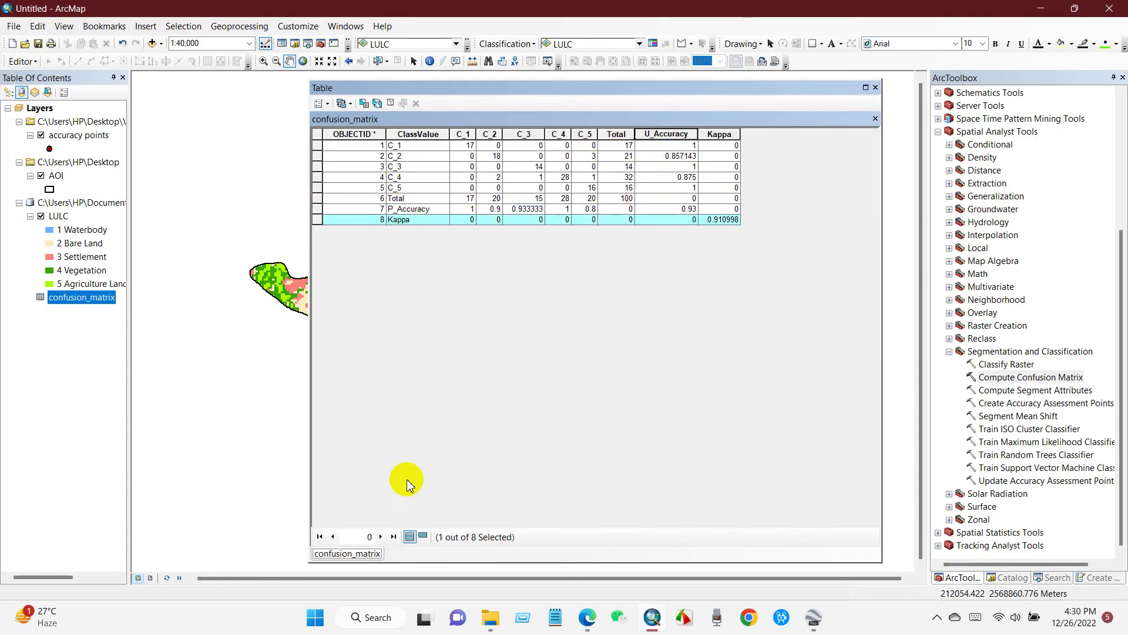
{"action": "left_click_drag", "start_coordinate": [320, 141], "coordinate": [553, 221]}
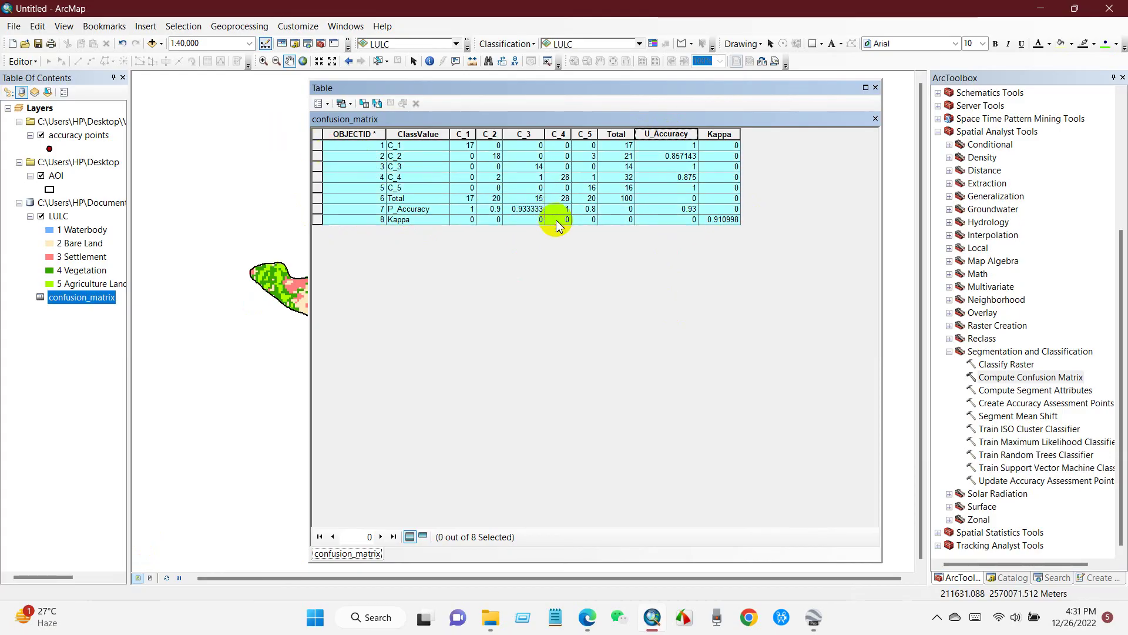
{"action": "right_click", "coordinate": [317, 168]}
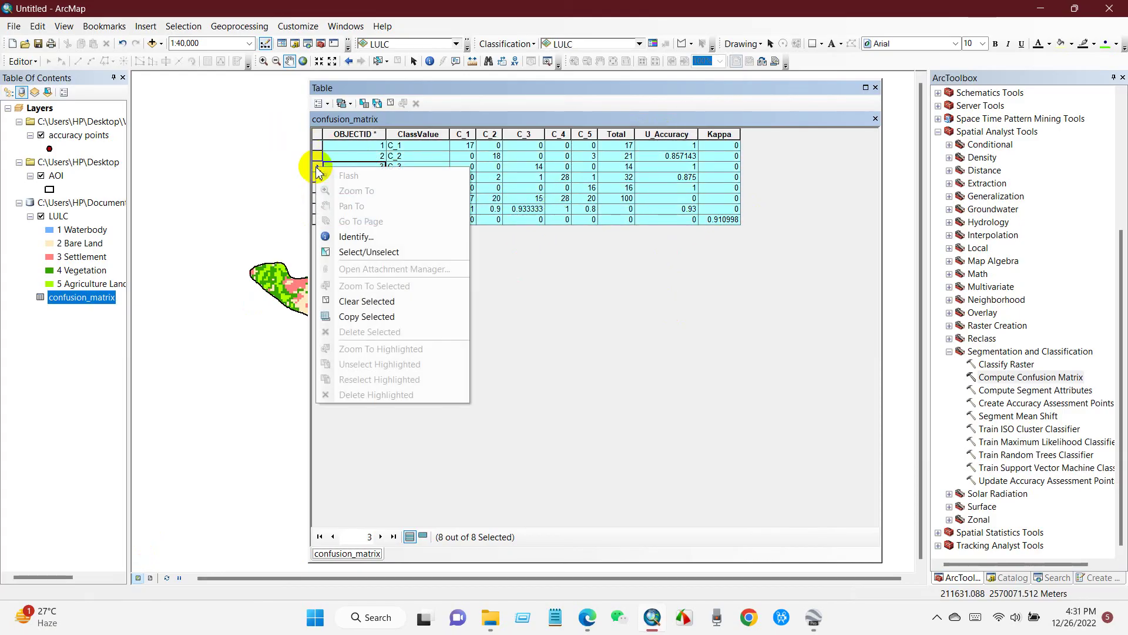
{"action": "left_click", "coordinate": [354, 316]}
Launch Excel 2016 into a blank workbook and paste the confusion matrix at A1.
{"action": "left_click", "coordinate": [372, 617]}
{"action": "type", "text": "ex"}
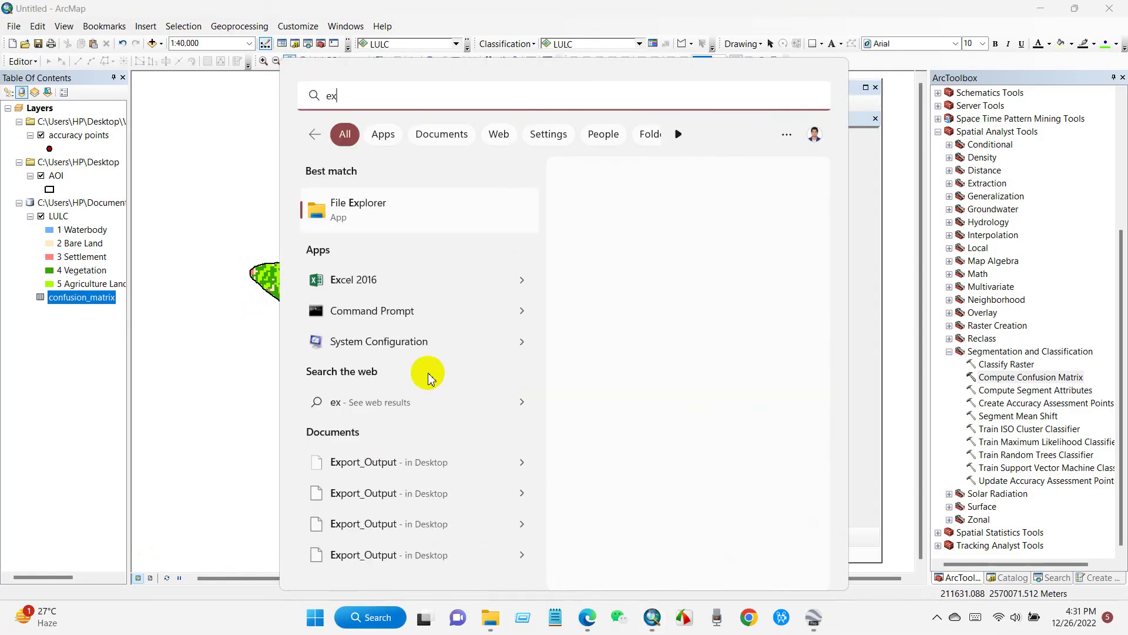
{"action": "left_click", "coordinate": [329, 259]}
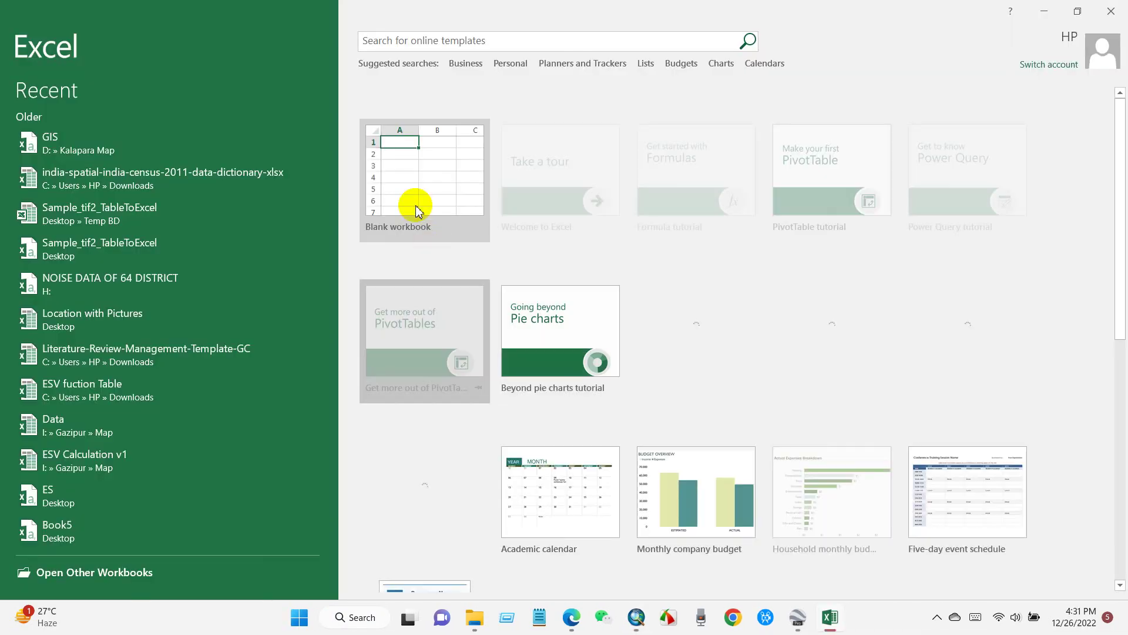
{"action": "left_click", "coordinate": [416, 210]}
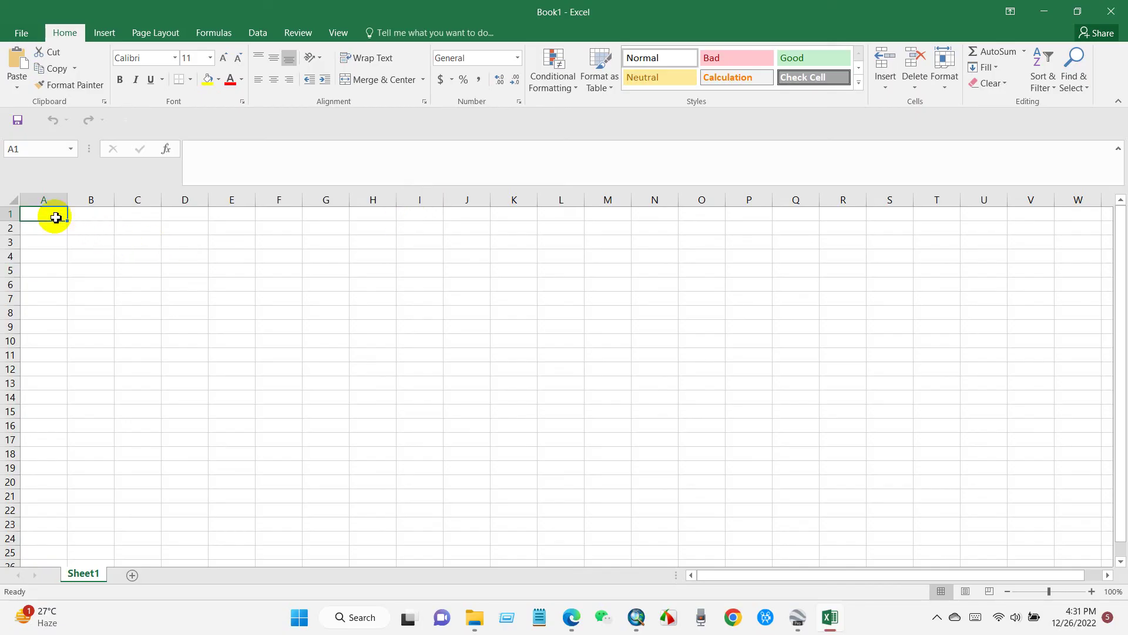
{"action": "key", "text": "ctrl+v"}
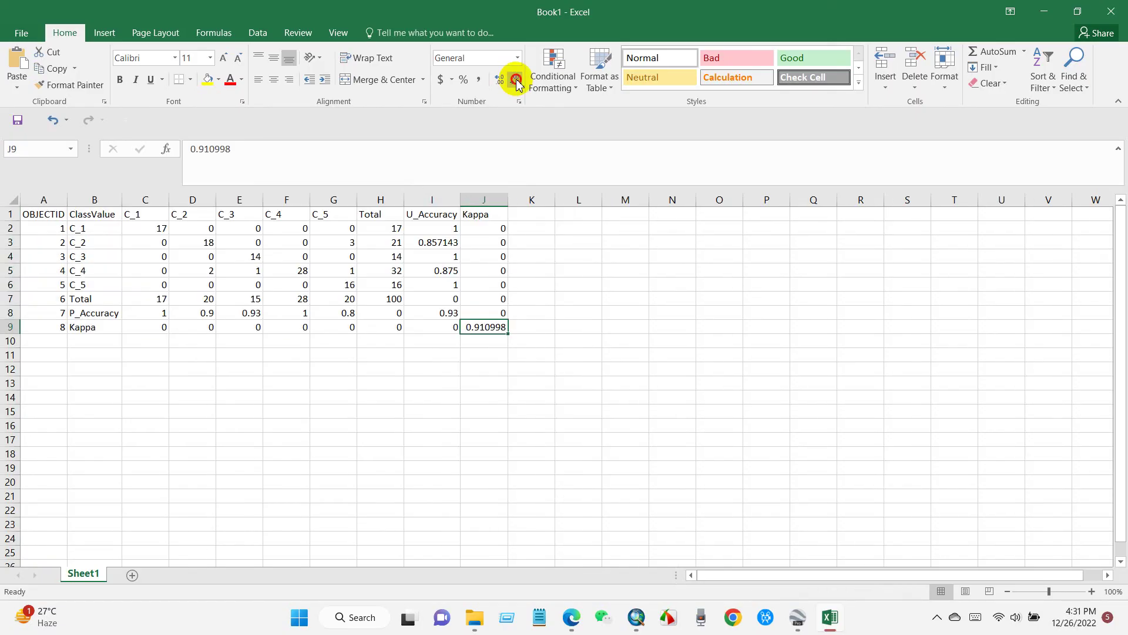
Round Kappa to 0.91 and the user accuracies, and relabel classes starting with Waterbody.
{"action": "left_click", "coordinate": [516, 82]}
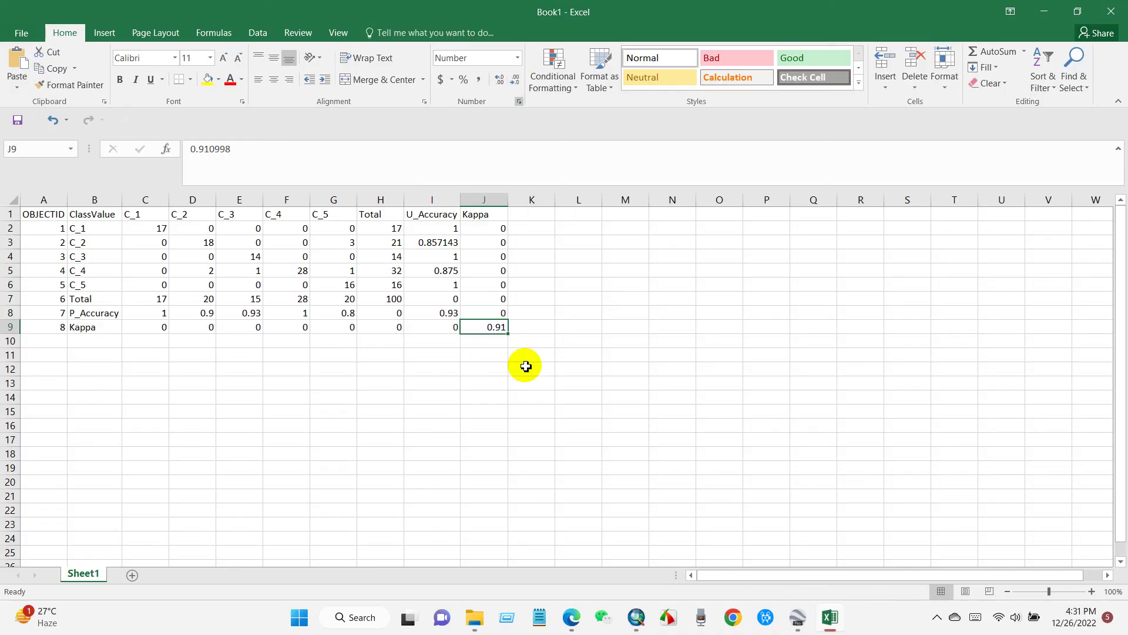
{"action": "left_click", "coordinate": [444, 246]}
{"action": "left_click_drag", "start_coordinate": [443, 246], "coordinate": [442, 271]}
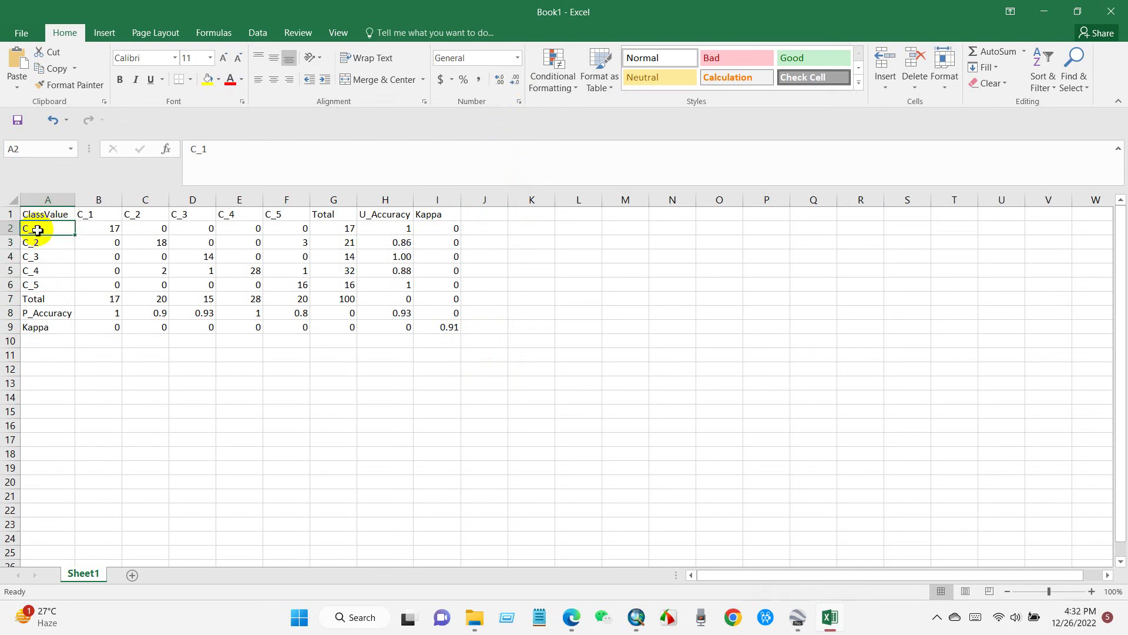
{"action": "type", "text": "Waterbody"}
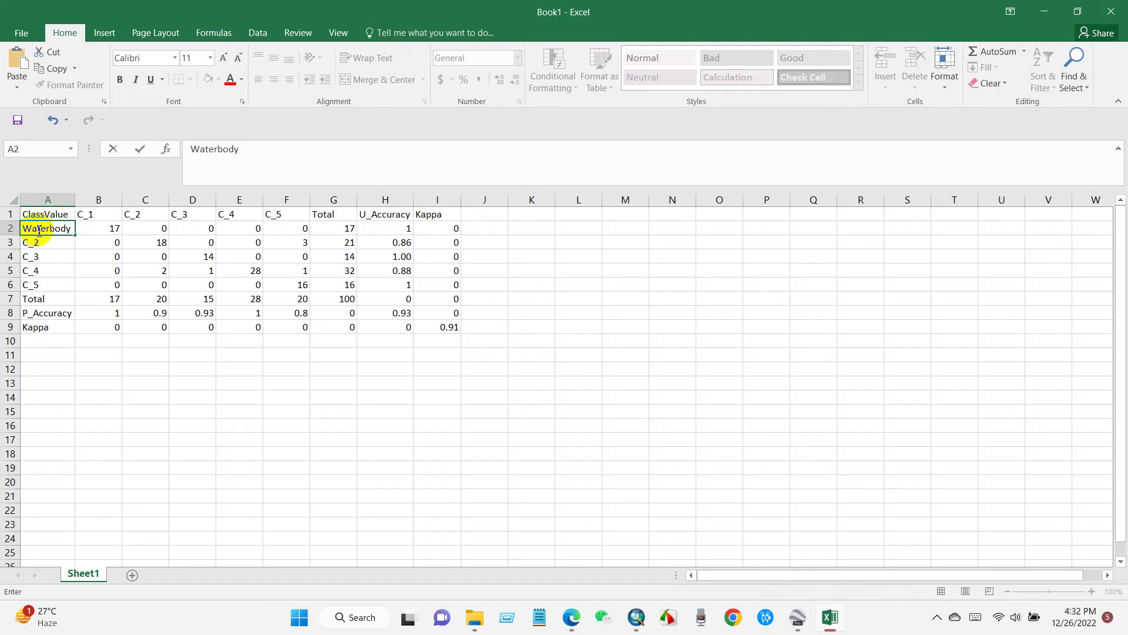
{"action": "left_click", "coordinate": [39, 241]}
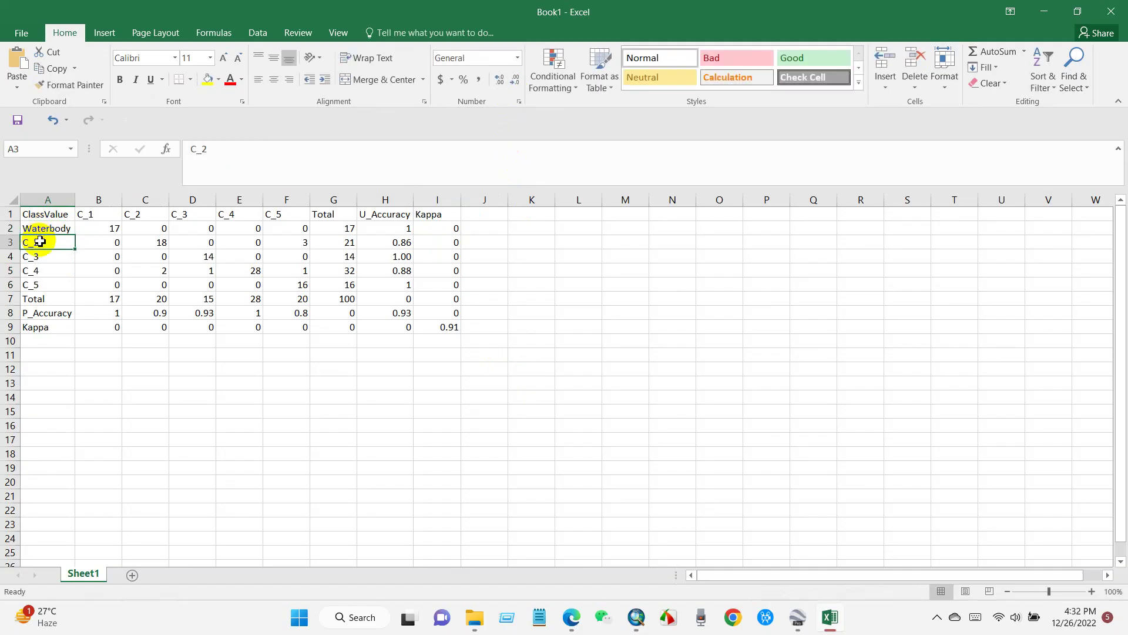
{"action": "type", "text": "N"}
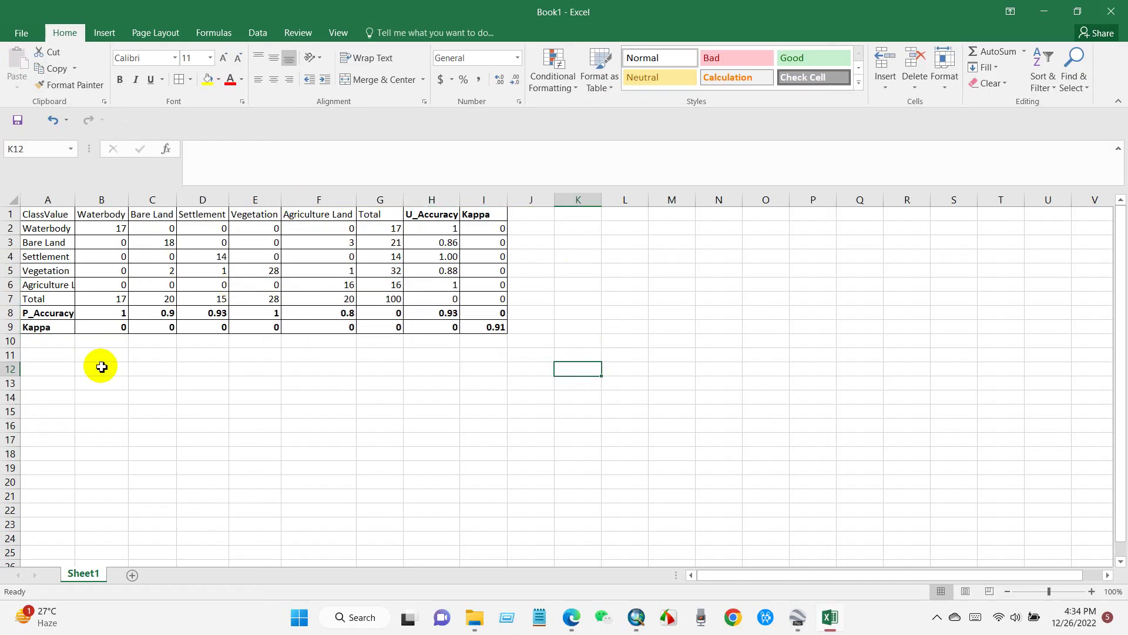
Bold the ClassValue header and key labels, then return to ArcMap's confusion_matrix table.
{"action": "left_click", "coordinate": [47, 216]}
{"action": "left_click", "coordinate": [118, 80]}
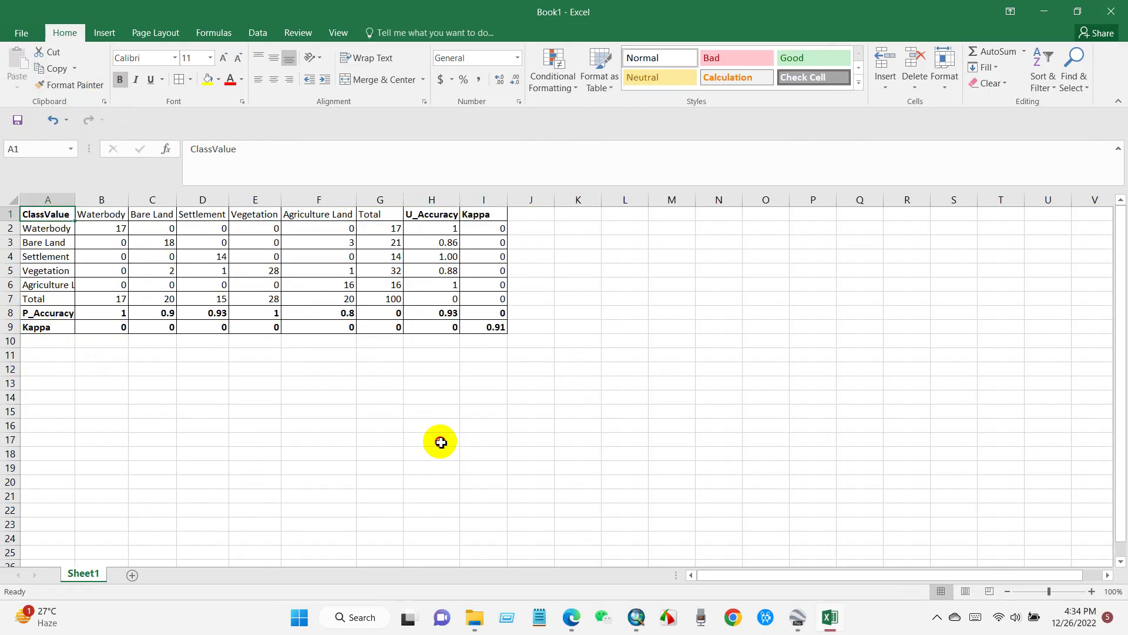
{"action": "left_click", "coordinate": [440, 439]}
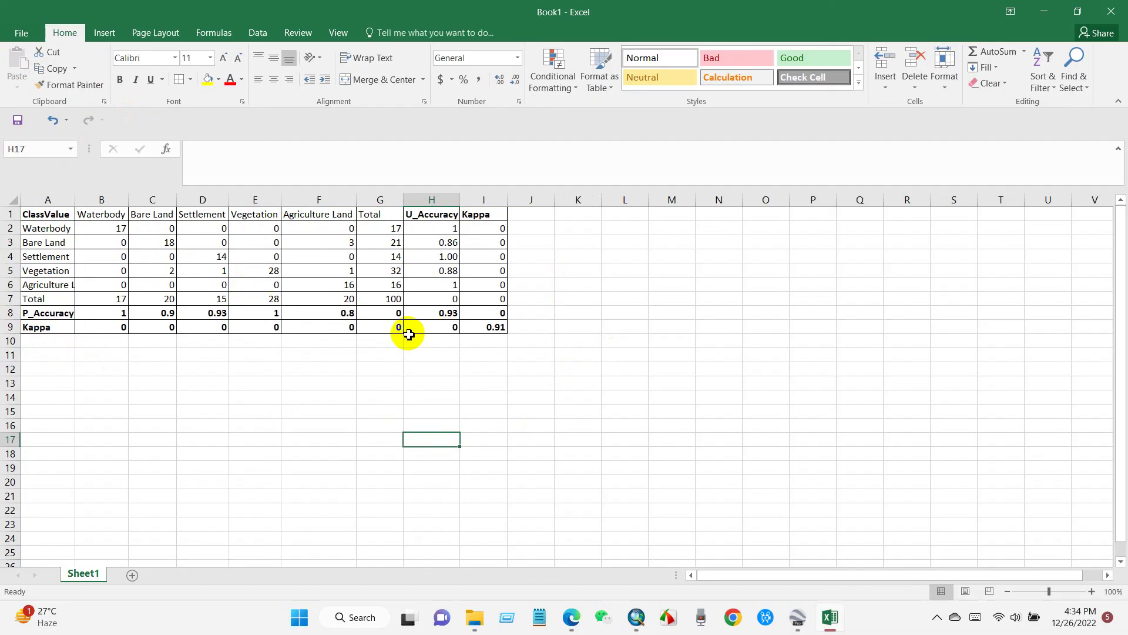
{"action": "left_click", "coordinate": [537, 427]}
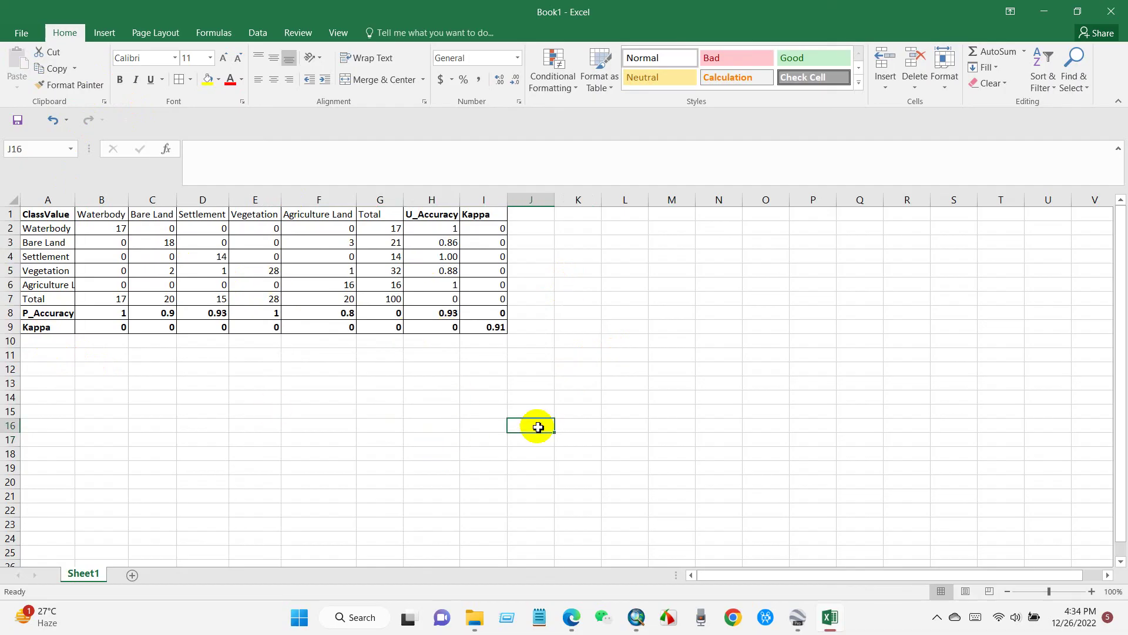
{"action": "left_click", "coordinate": [632, 614]}
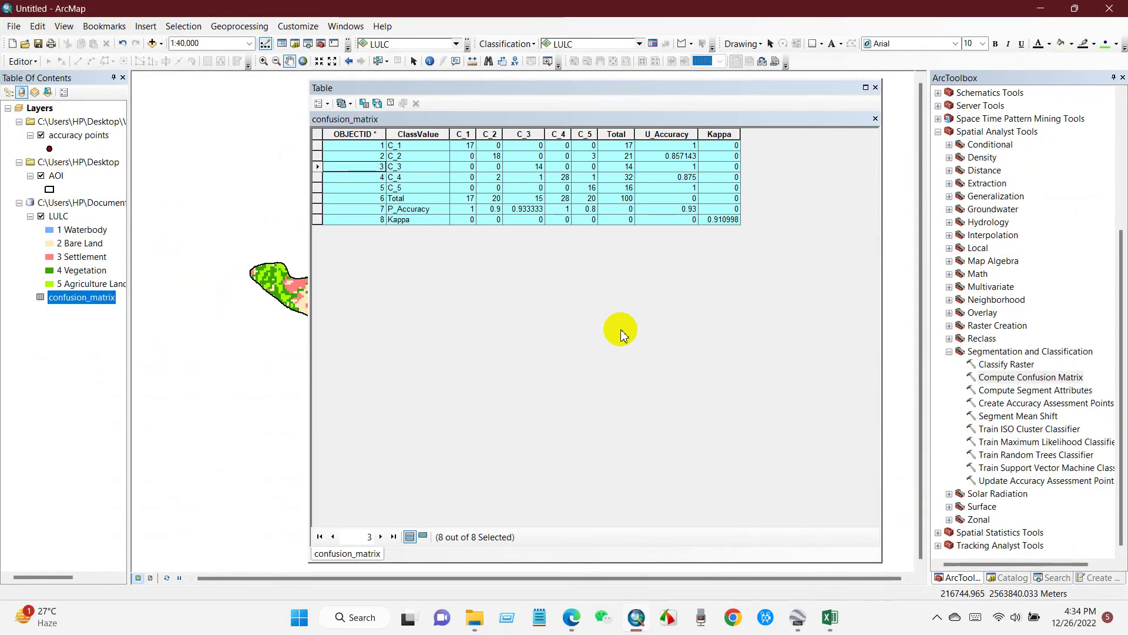